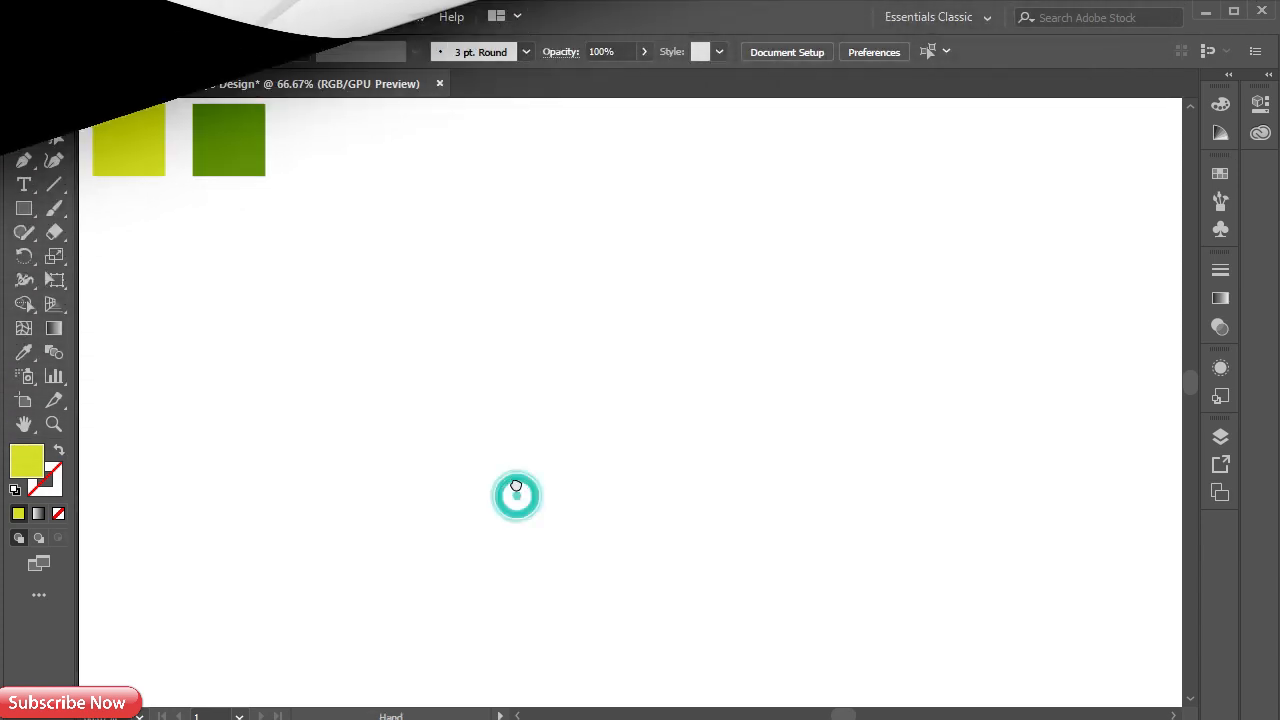
Draw a tall yellow rectangle, place a copy beside it, and rotate the copy 90° to lie horizontally.
click(30, 209)
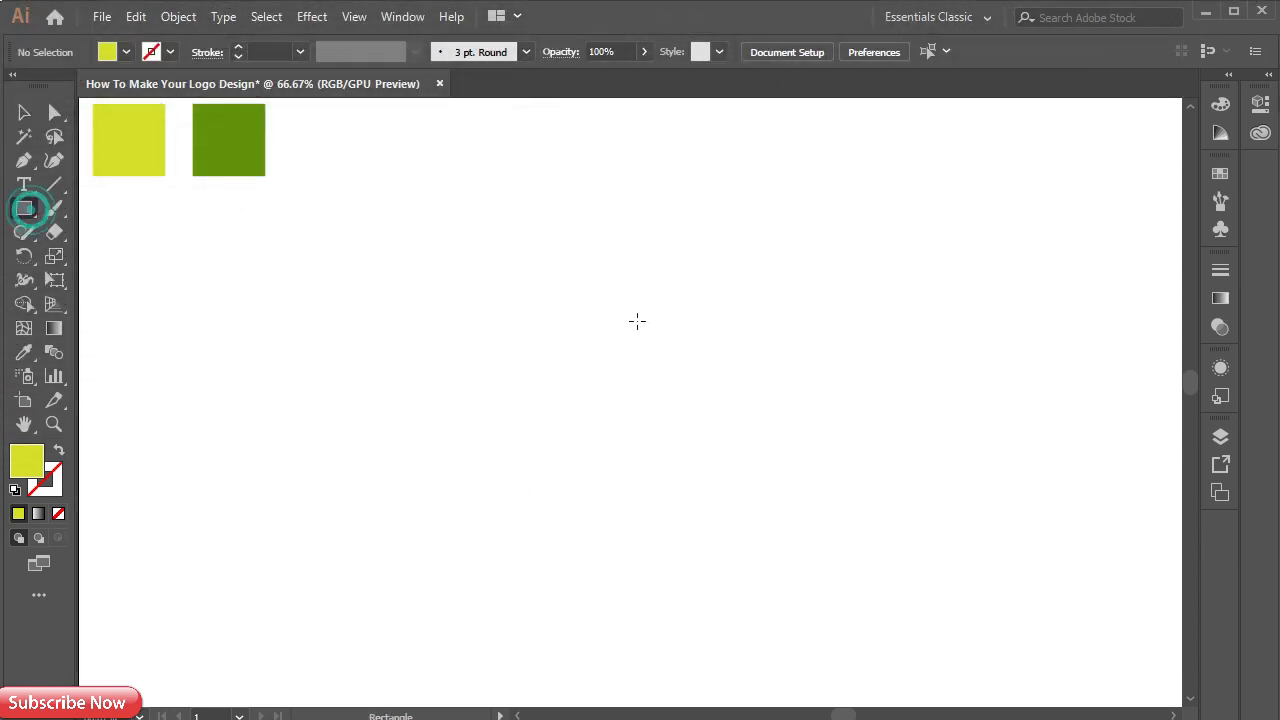
drag(400, 324, 499, 330)
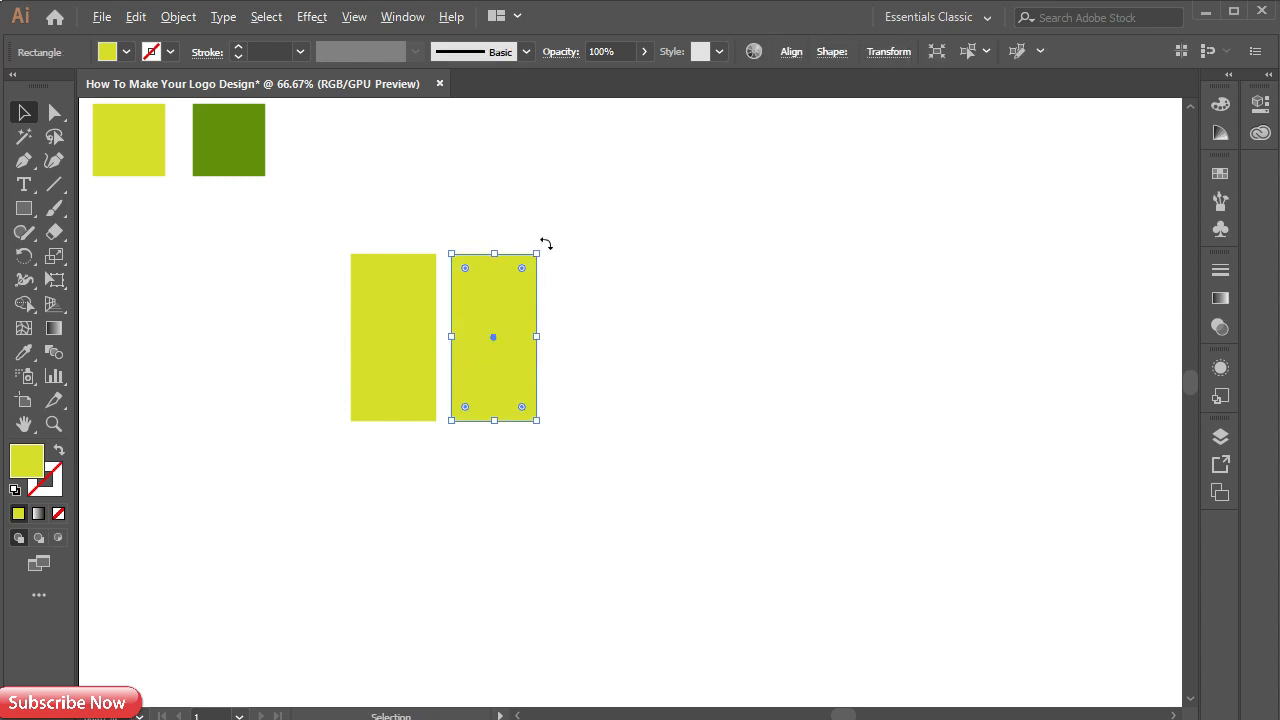
drag(540, 248, 578, 382)
Align the left and top edges of the two yellow rectangles so they form a corner shape.
drag(283, 263, 548, 453)
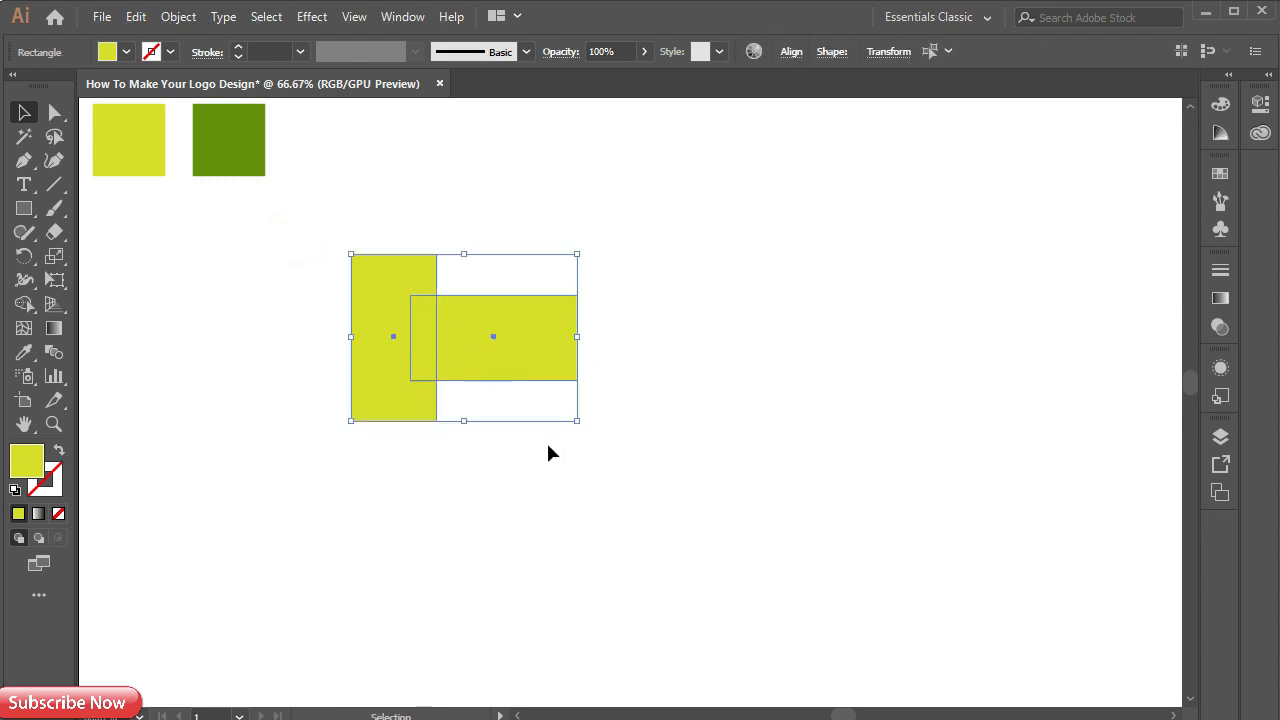
click(790, 52)
click(589, 108)
click(712, 108)
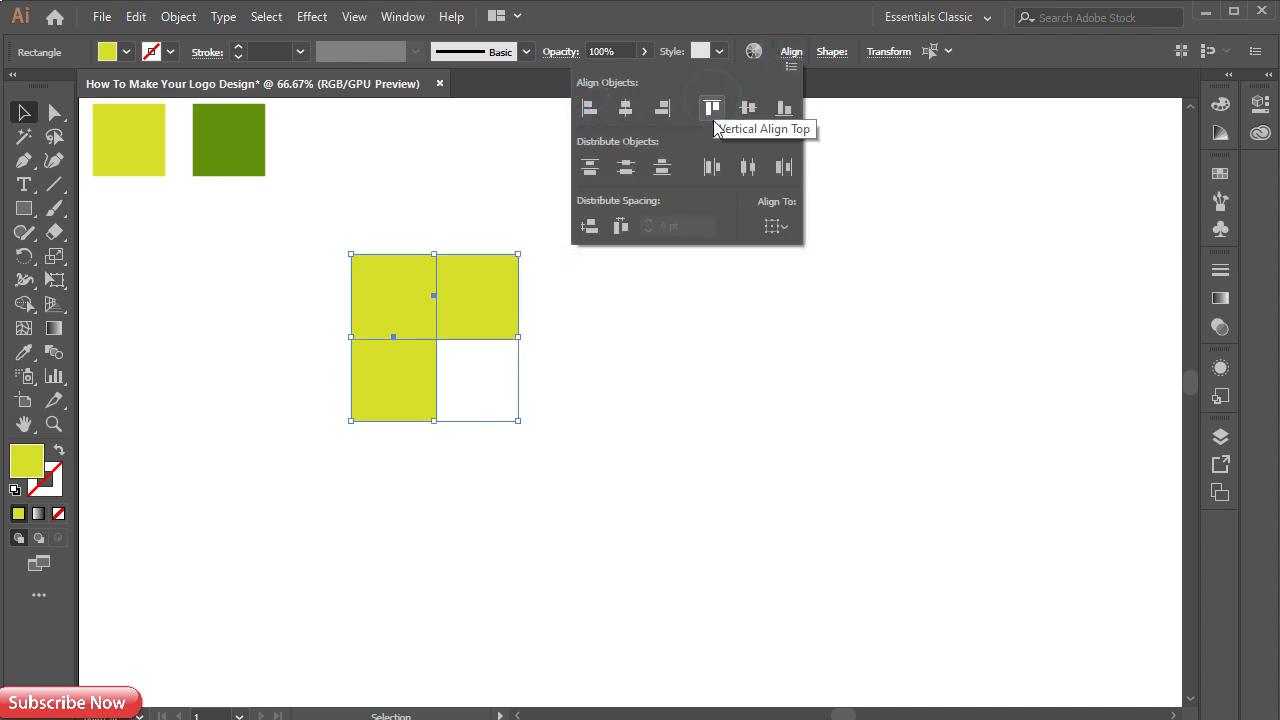
click(606, 335)
click(466, 215)
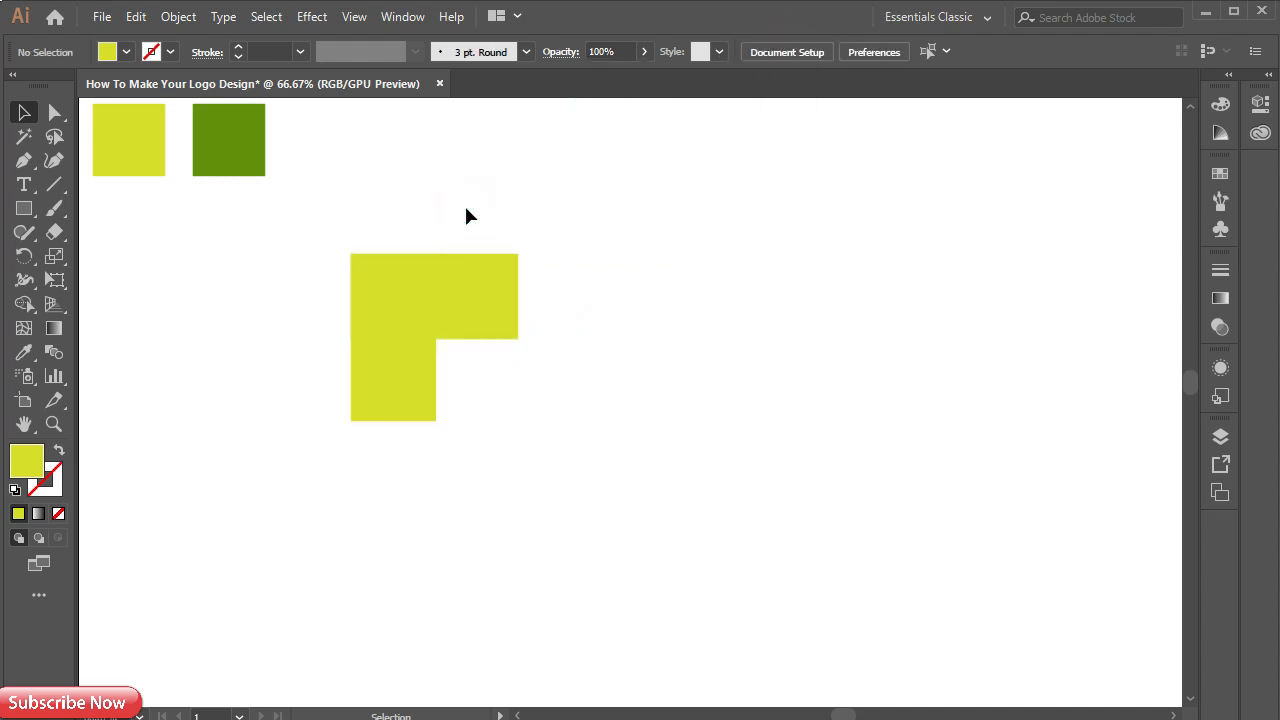
Rotate both rectangles together 45° clockwise so the corner points upward like a roof.
drag(331, 205, 592, 448)
drag(523, 249, 580, 324)
click(618, 293)
Recolour the rectangle forming the left arm with the dark green sampled from the reference square, keeping the yellow rectangle in front.
click(500, 340)
click(352, 356)
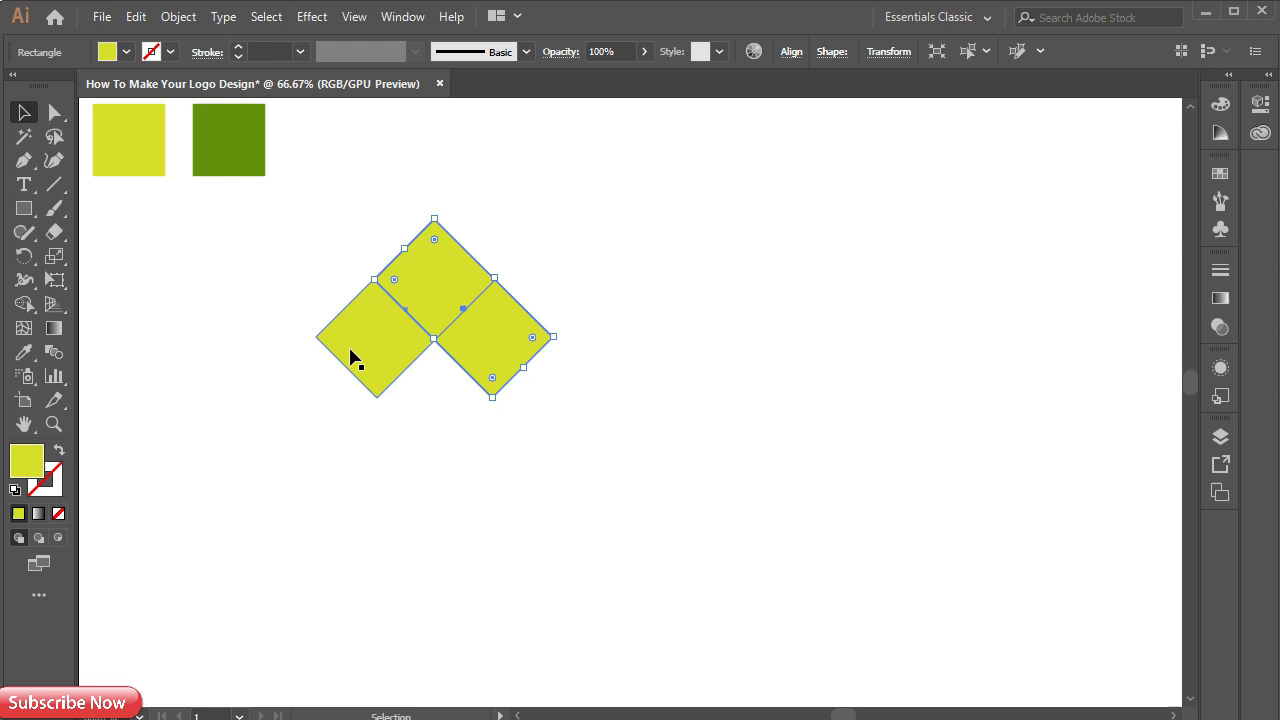
click(24, 352)
click(223, 125)
click(24, 112)
click(505, 222)
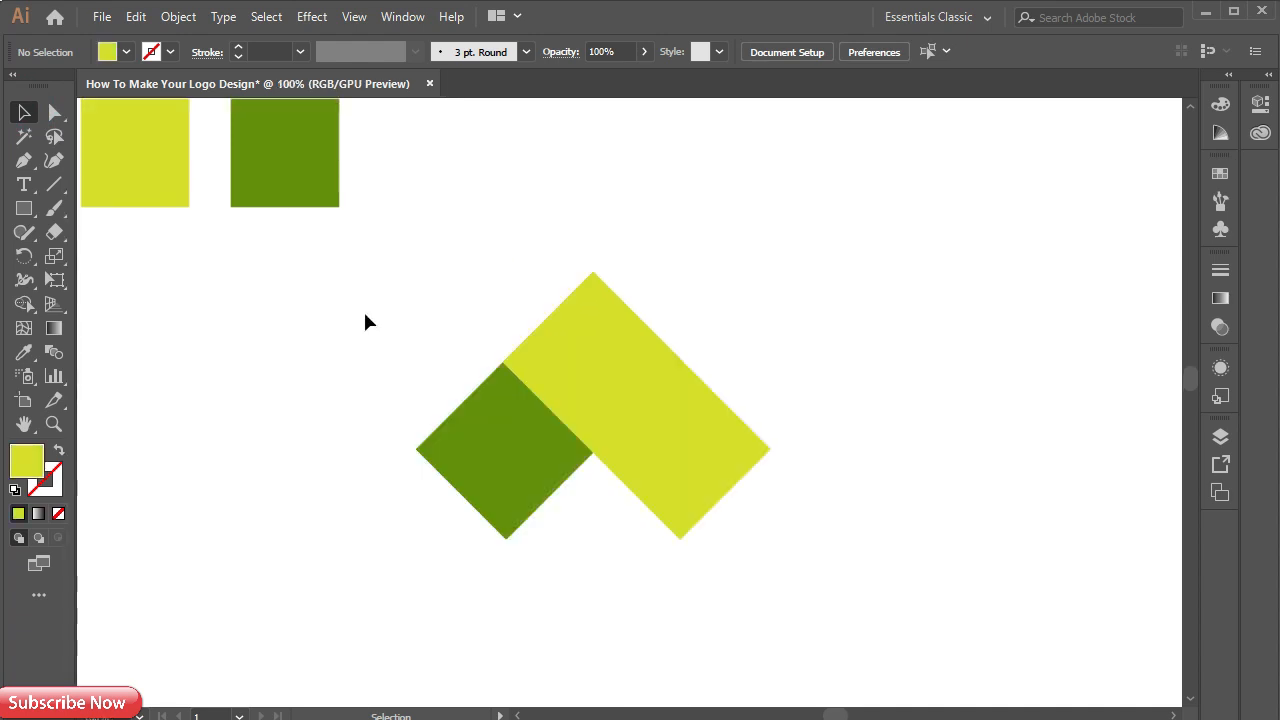
Draw a closed yellow shape with the Pen tool, curving over the green arm's upper end where it meets the yellow rectangle.
scroll(421, 334, up, 2)
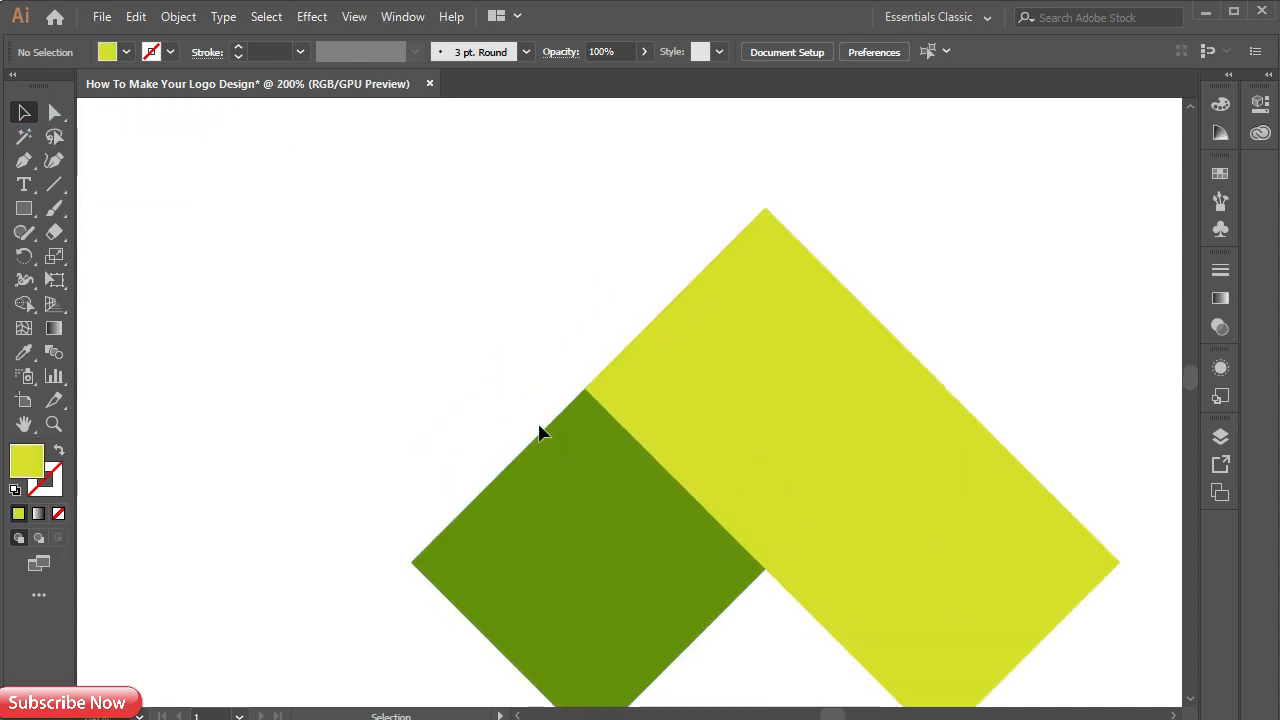
click(24, 160)
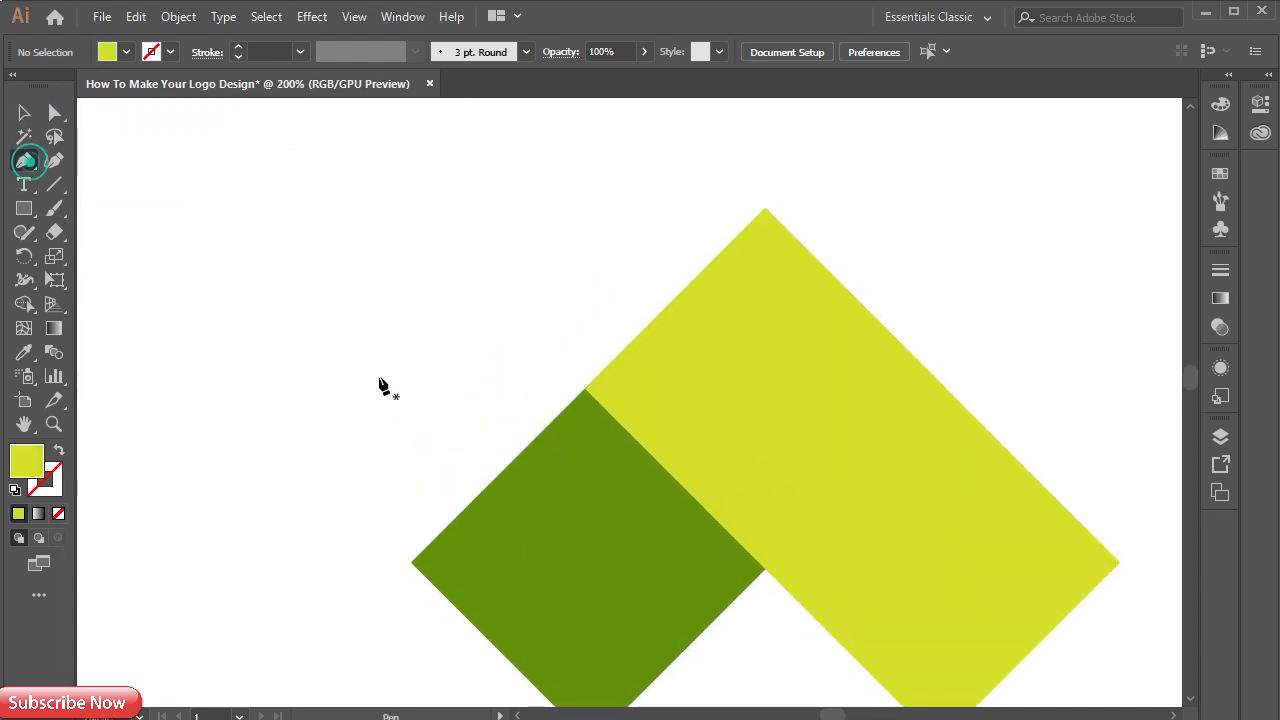
click(510, 463)
drag(676, 481, 748, 545)
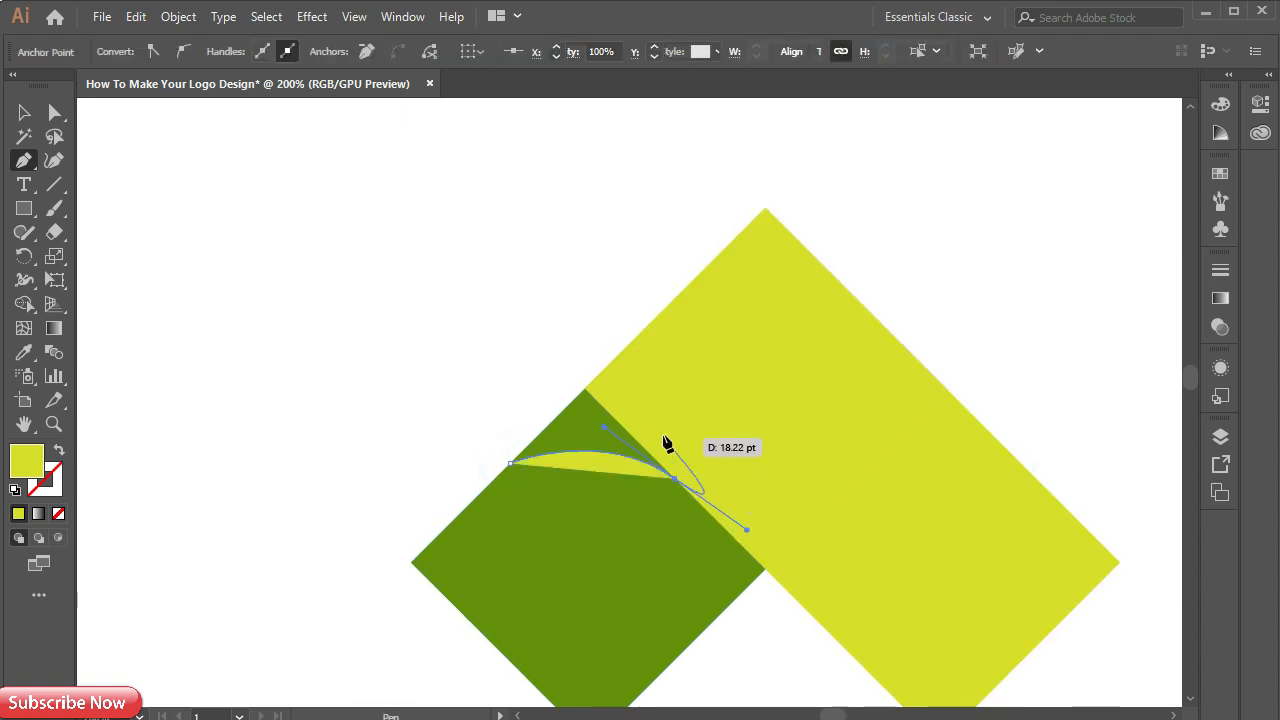
click(617, 355)
click(511, 463)
click(24, 112)
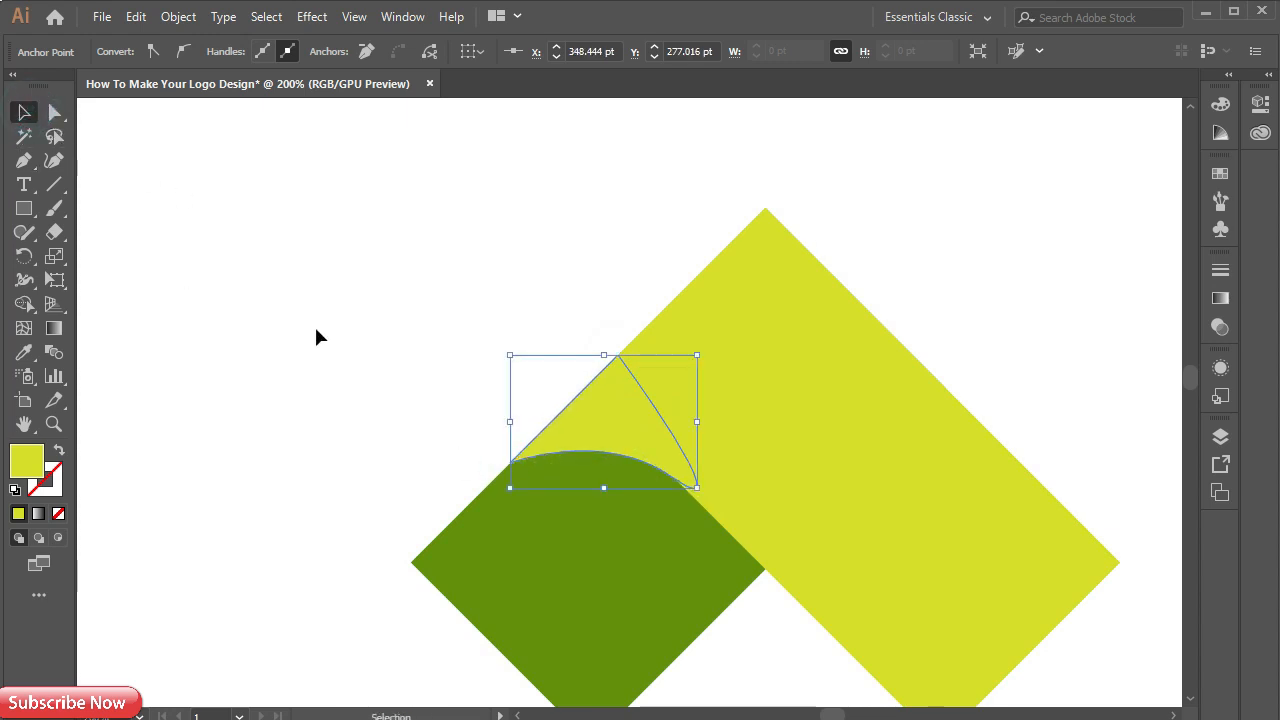
Unite the curved shape with the yellow rectangle into one path.
shift+click(784, 385)
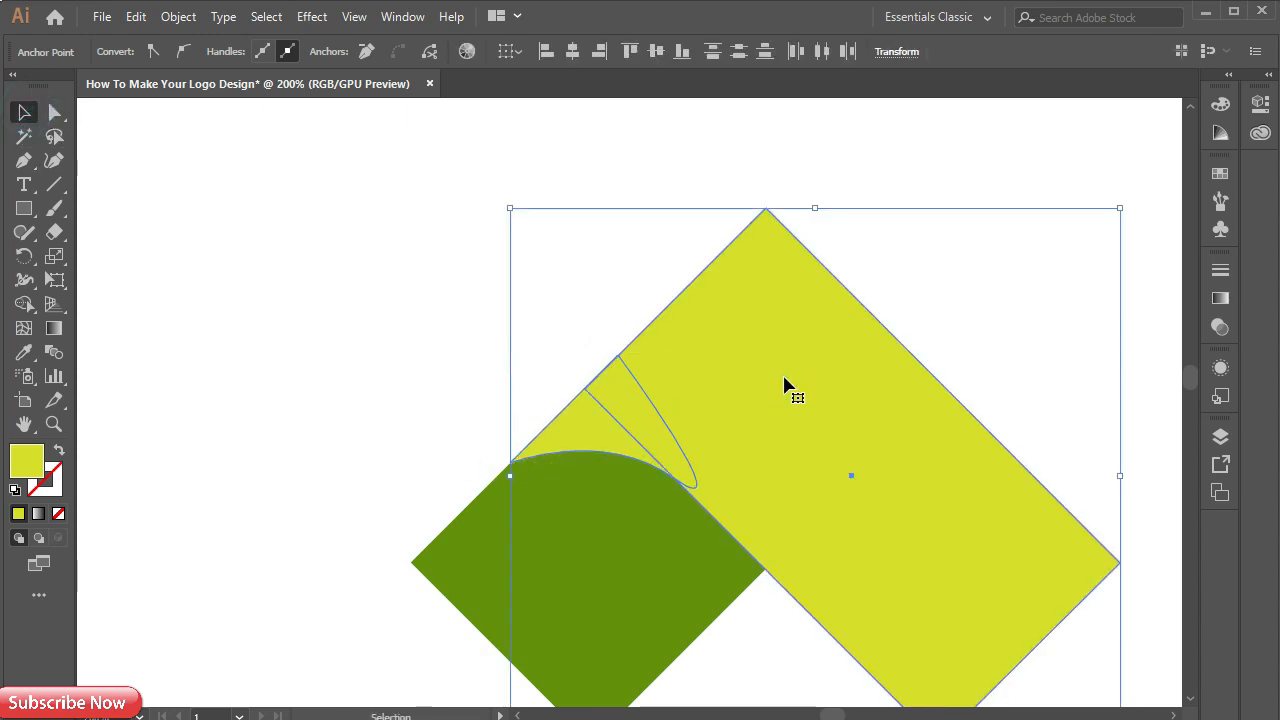
click(1221, 582)
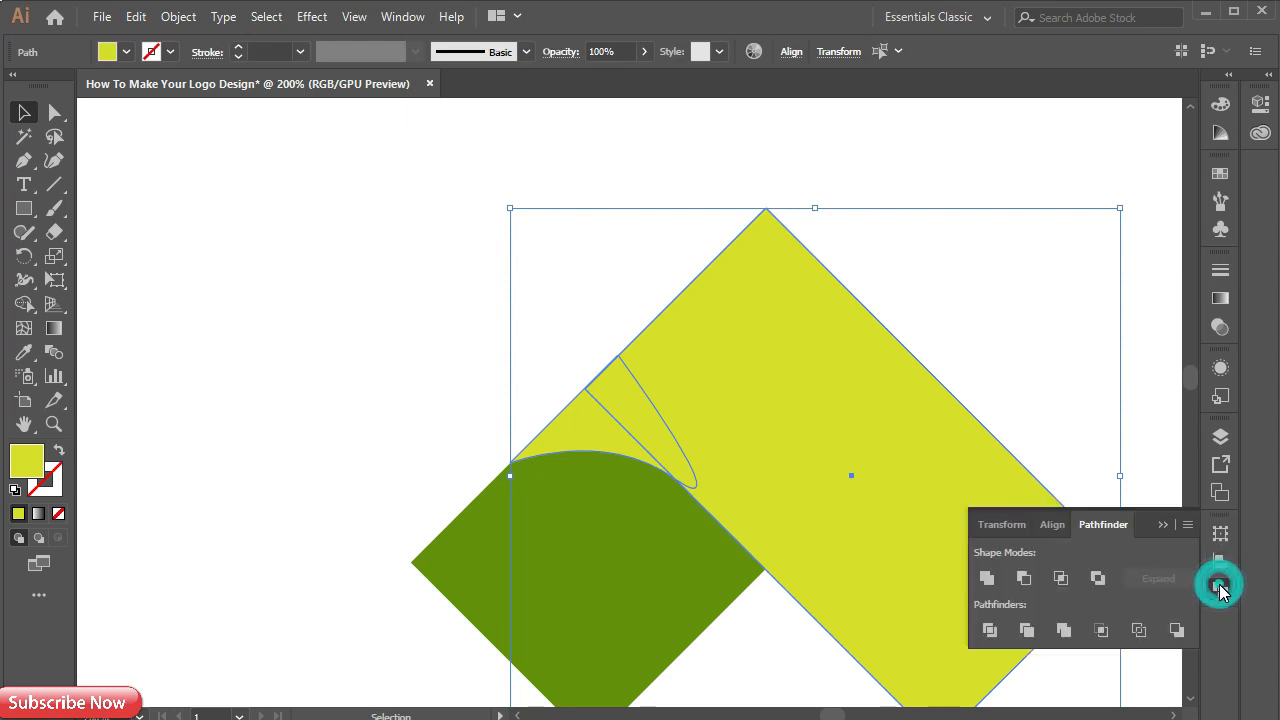
click(987, 578)
click(1162, 525)
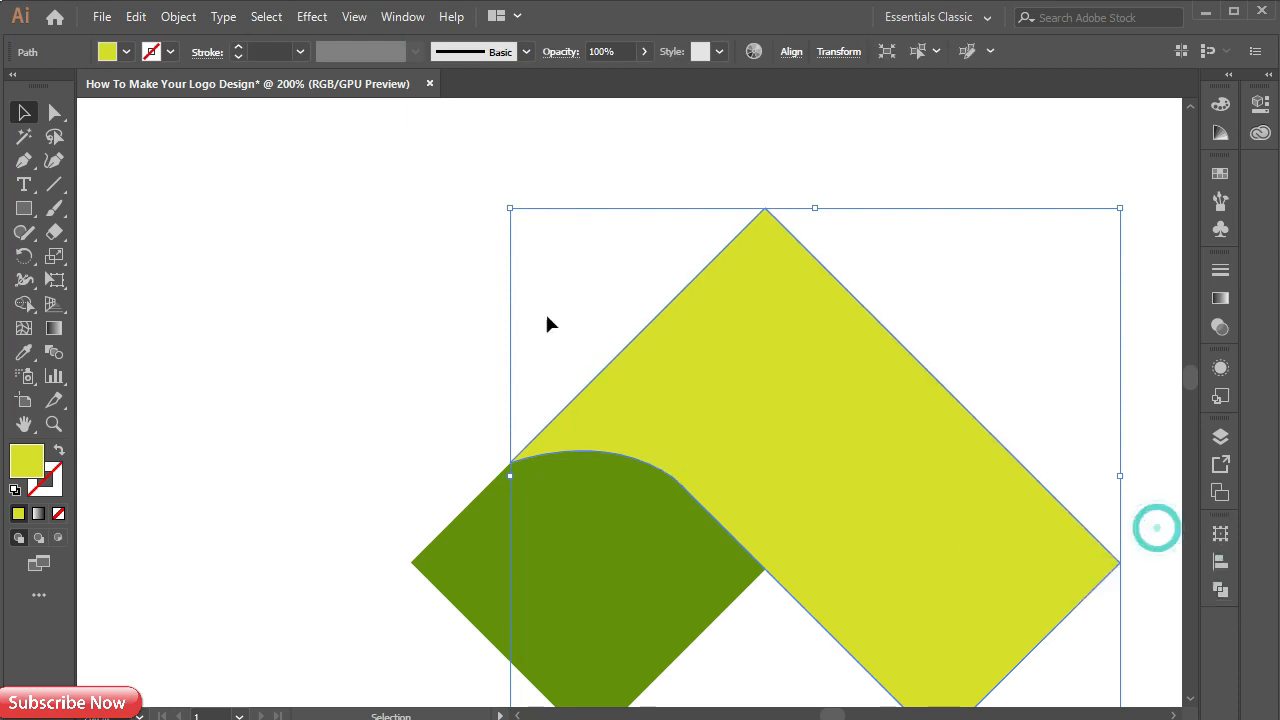
click(366, 268)
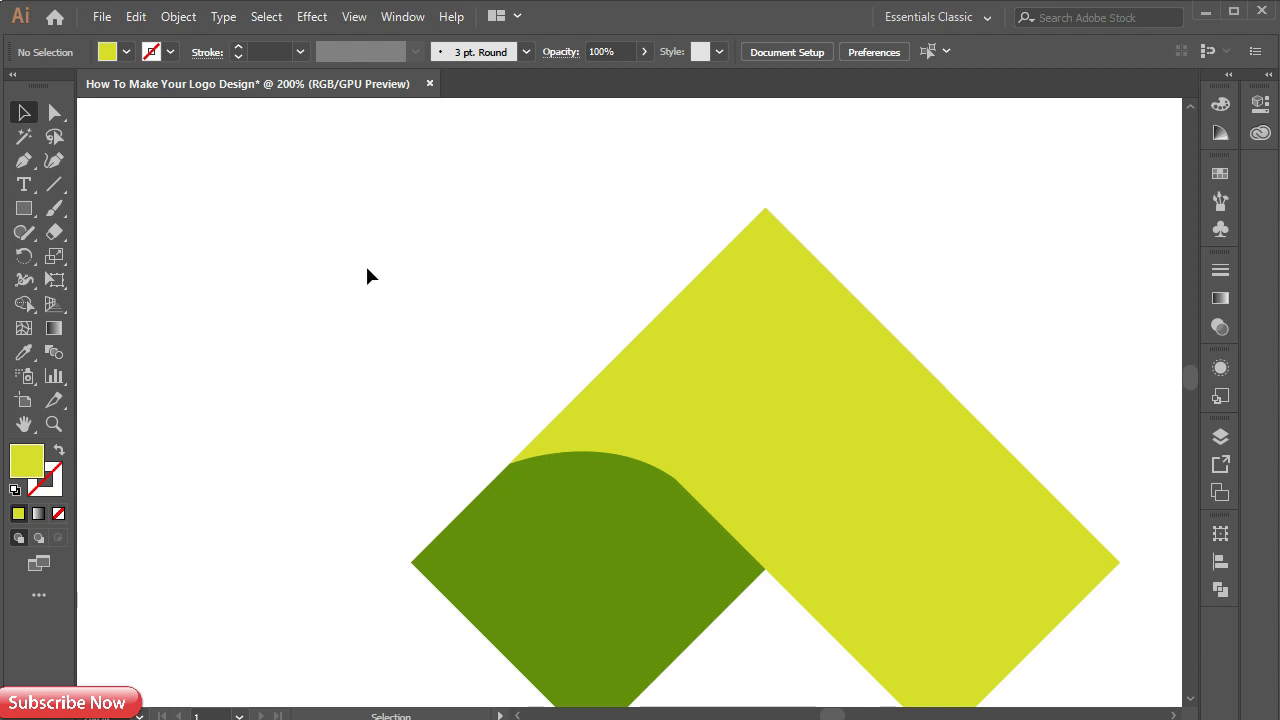
Round the logo's top corner and its two bottom corners to a radius of about 65.1 pt.
key(ctrl+1)
click(56, 112)
drag(560, 273, 645, 352)
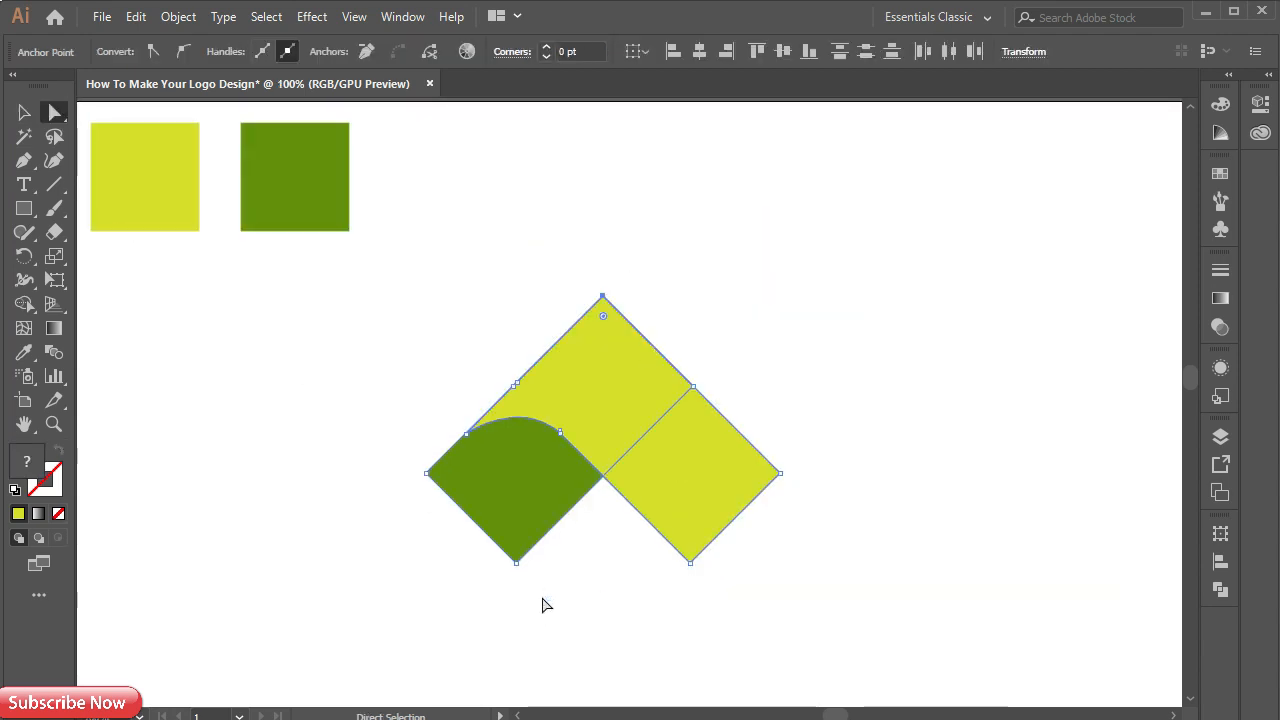
drag(437, 540, 680, 457)
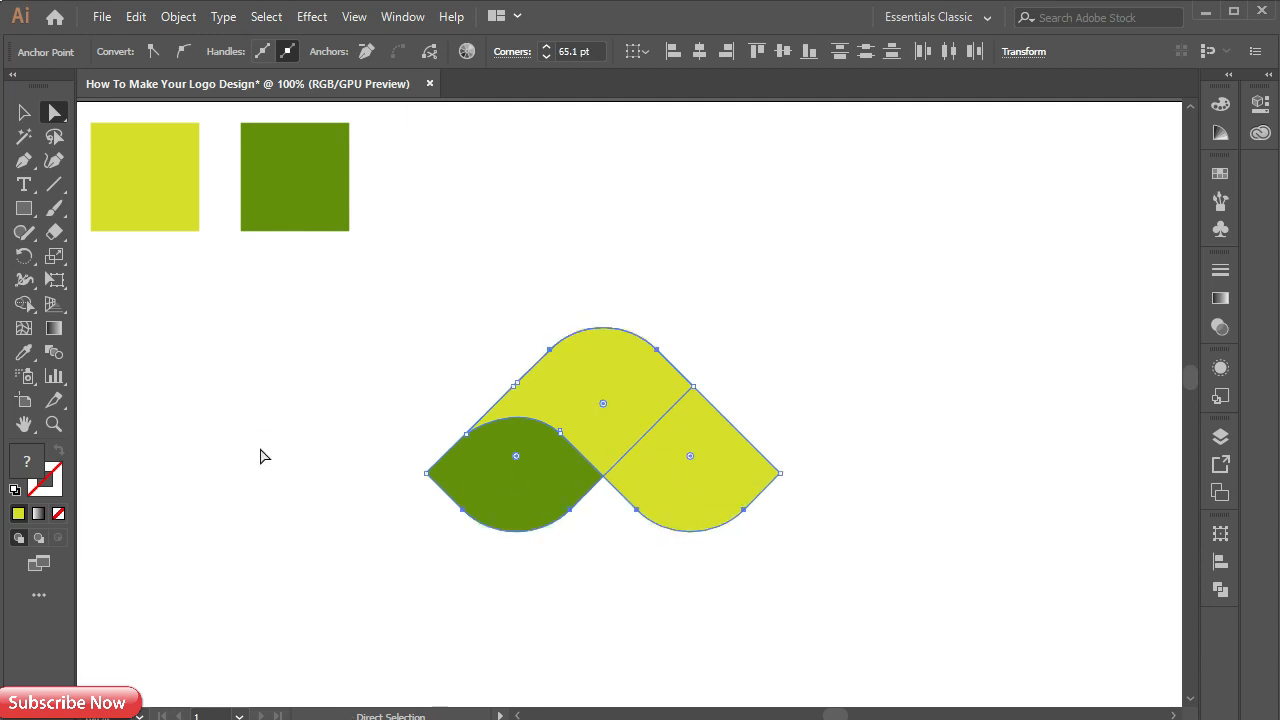
click(263, 456)
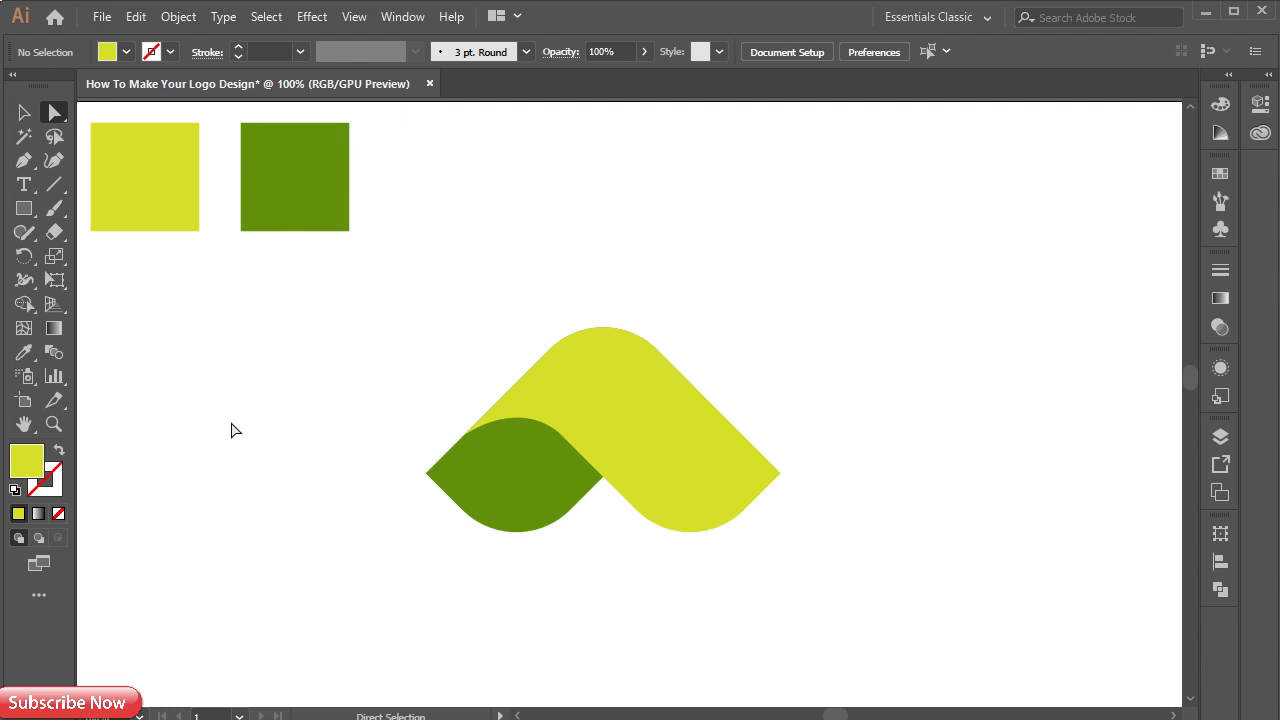
Apply a linear gradient to the yellow shape and set its end colour stop to D7DE21.
click(628, 468)
click(648, 453)
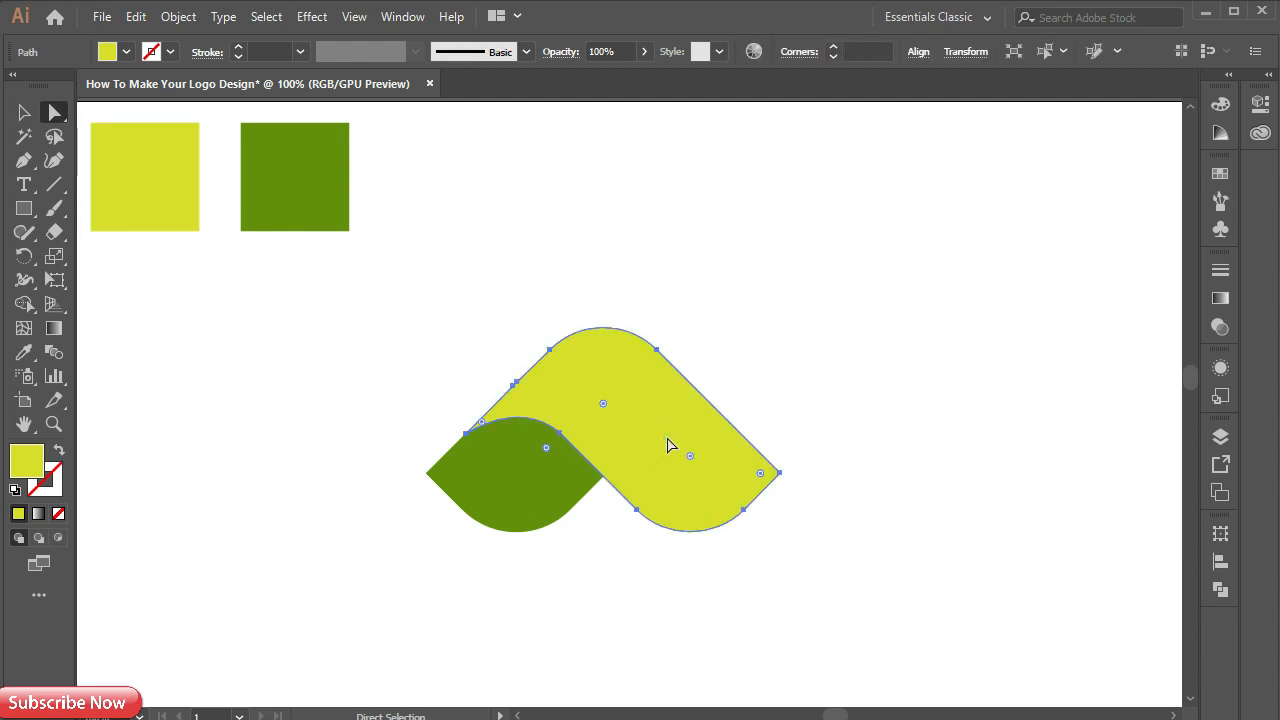
click(1213, 303)
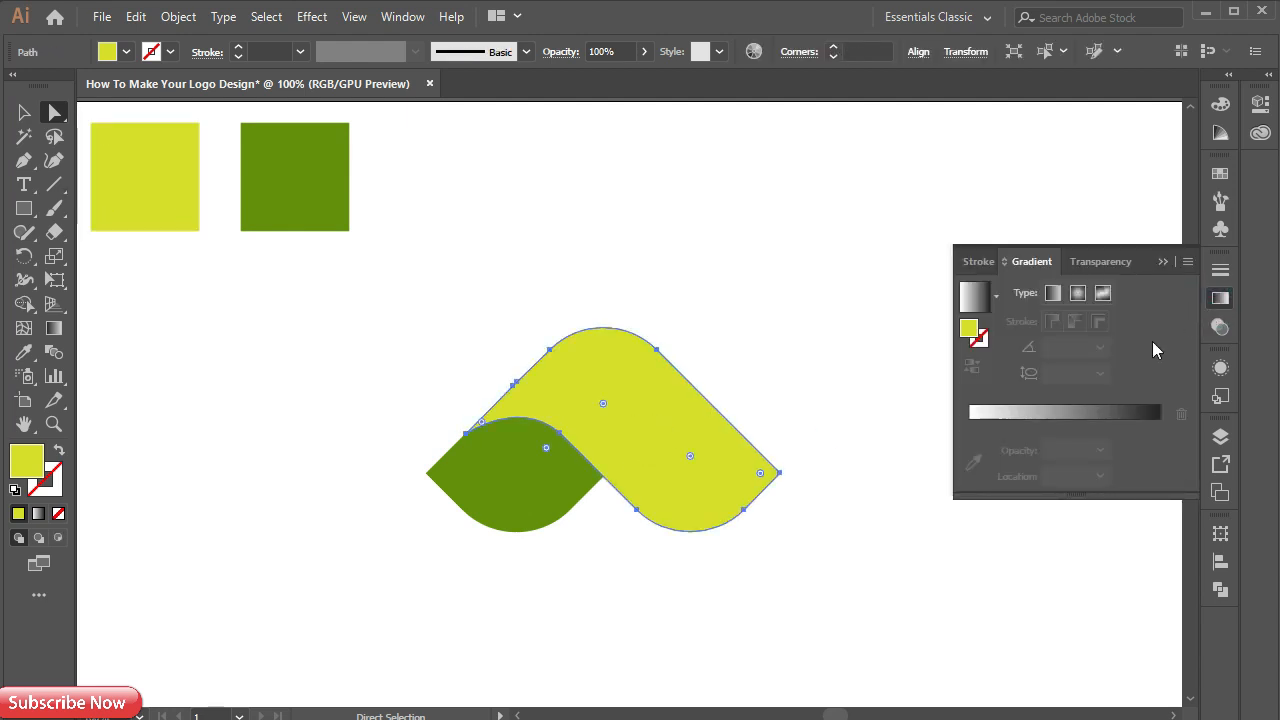
click(1102, 416)
double_click(1159, 448)
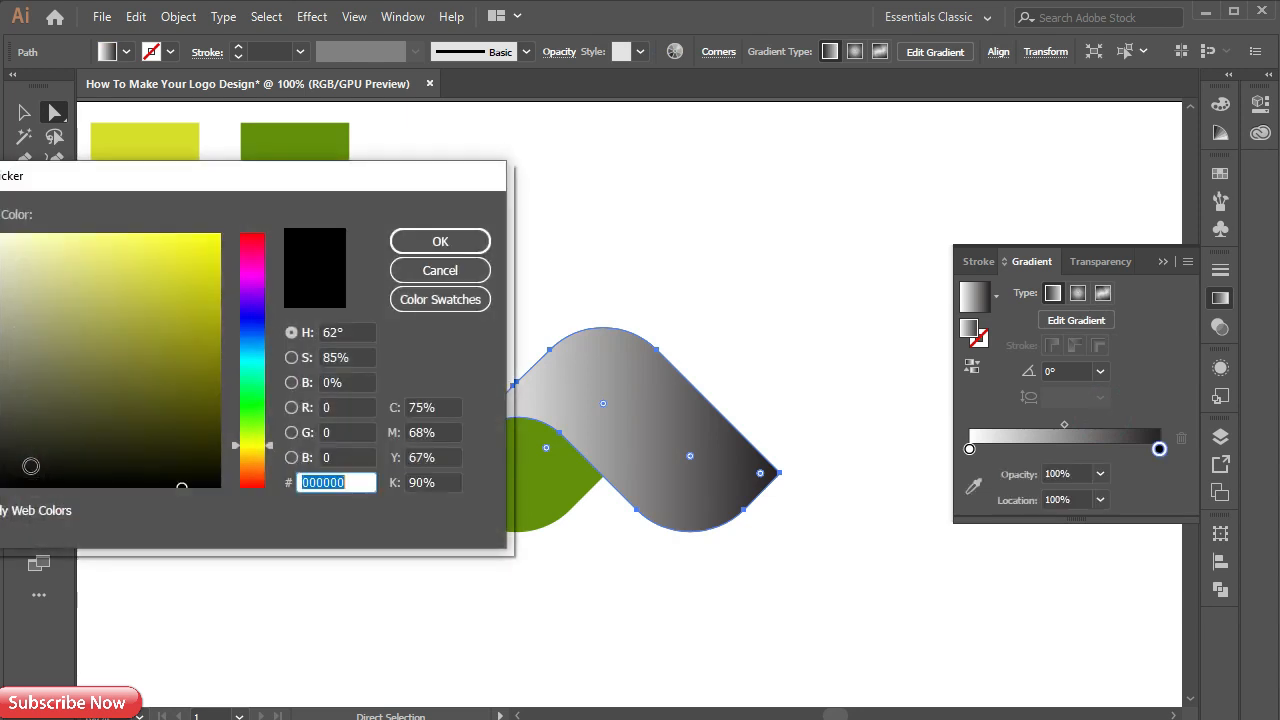
text(D7DE21)
click(440, 242)
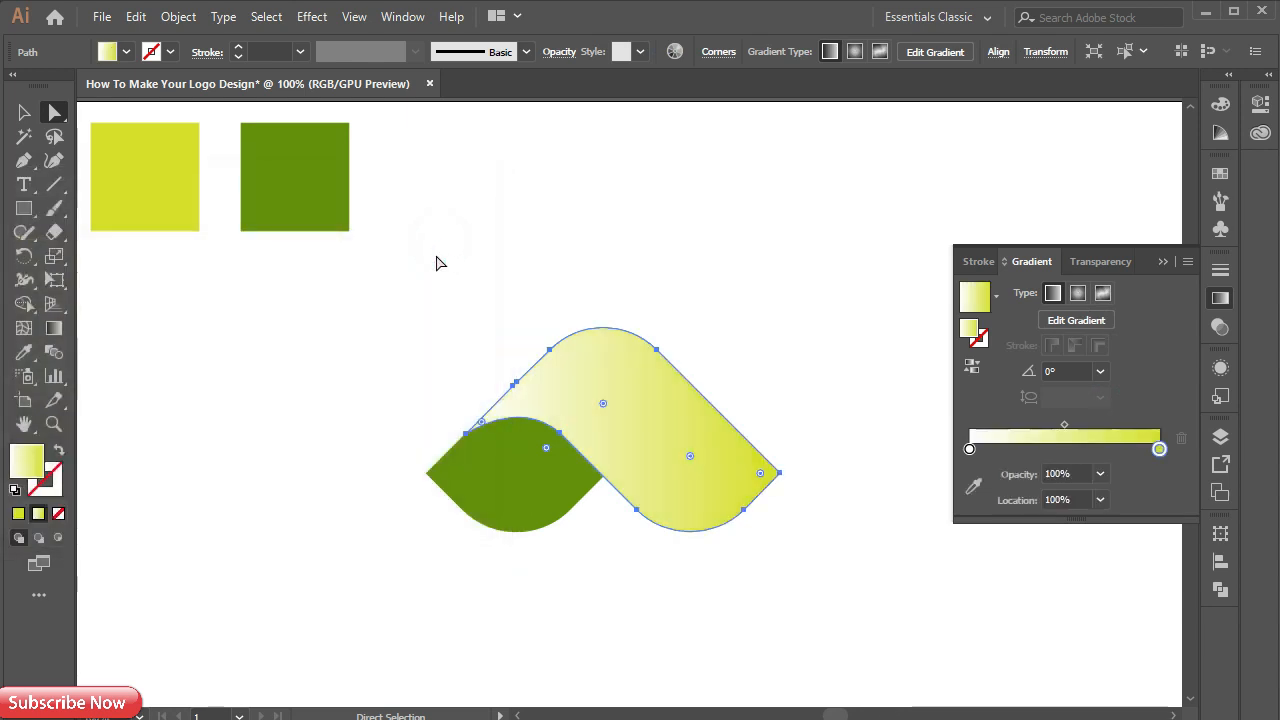
Copy the yellow gradient stop, delete the white start stop, and place the copy at location 0.52%.
drag(1160, 455, 1003, 449)
click(970, 449)
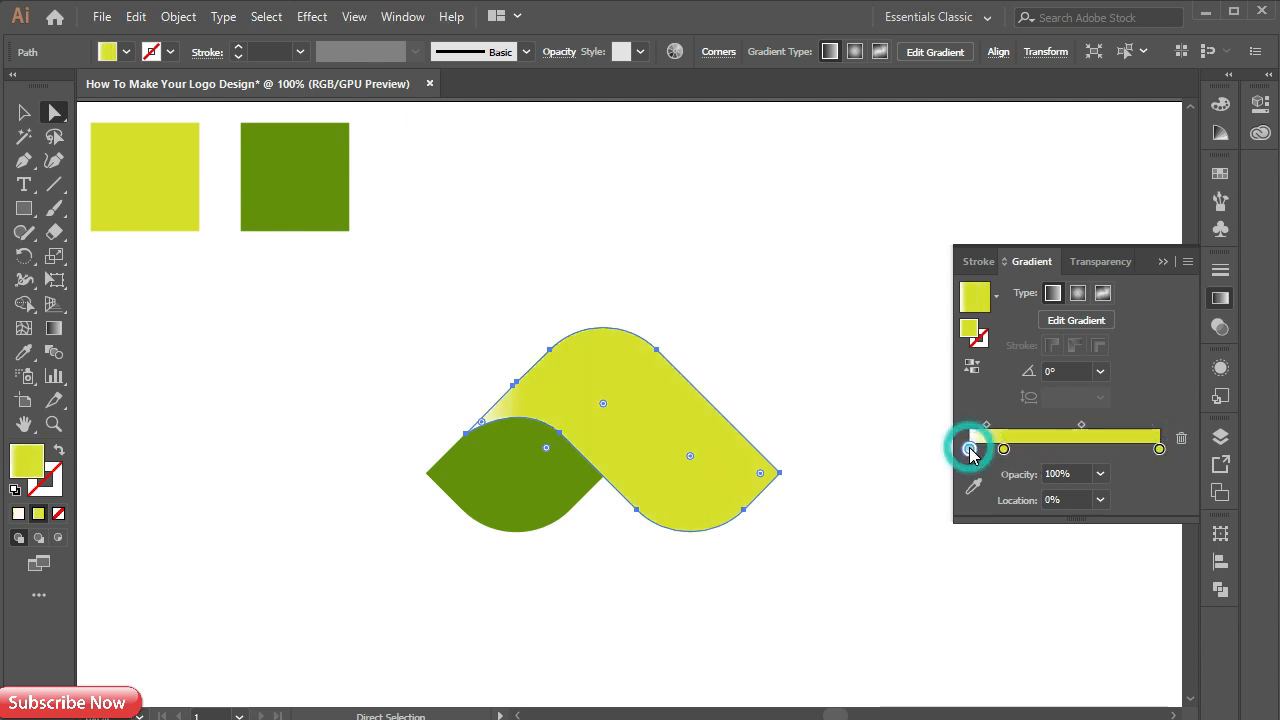
click(1181, 441)
drag(1003, 449, 973, 452)
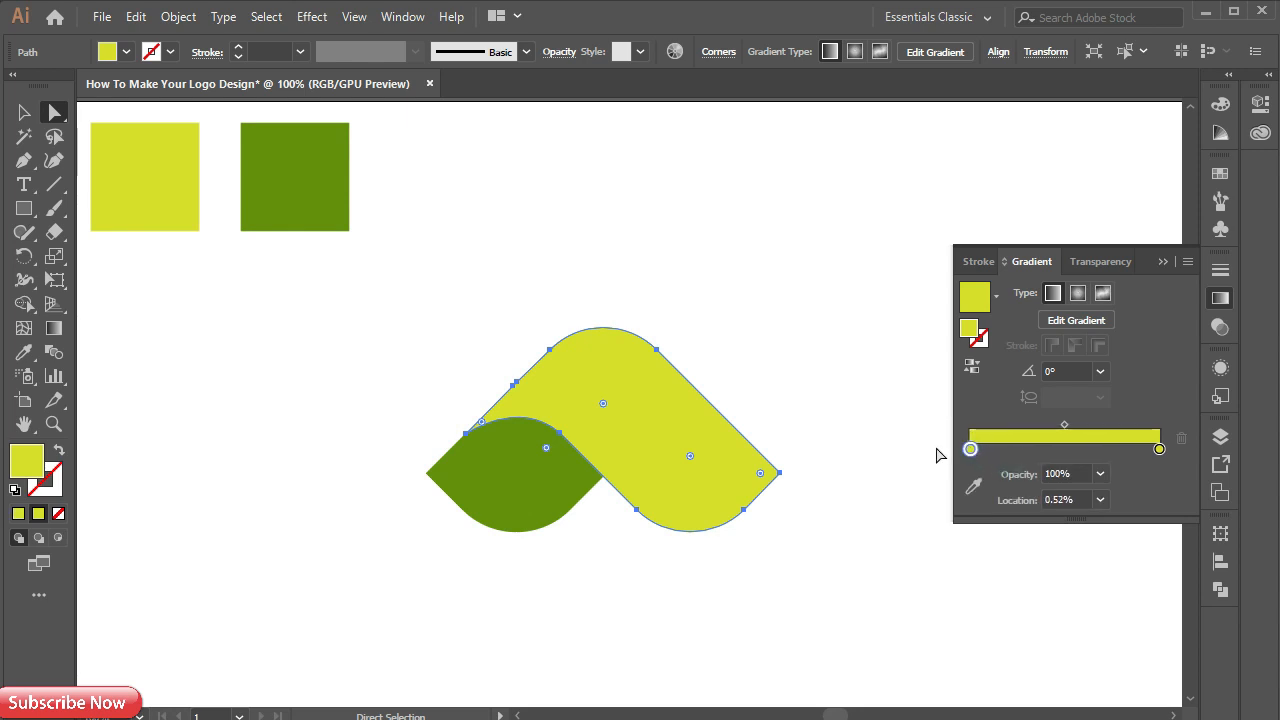
Set the opacity of the gradient's starting colour stop to 80%.
click(1100, 474)
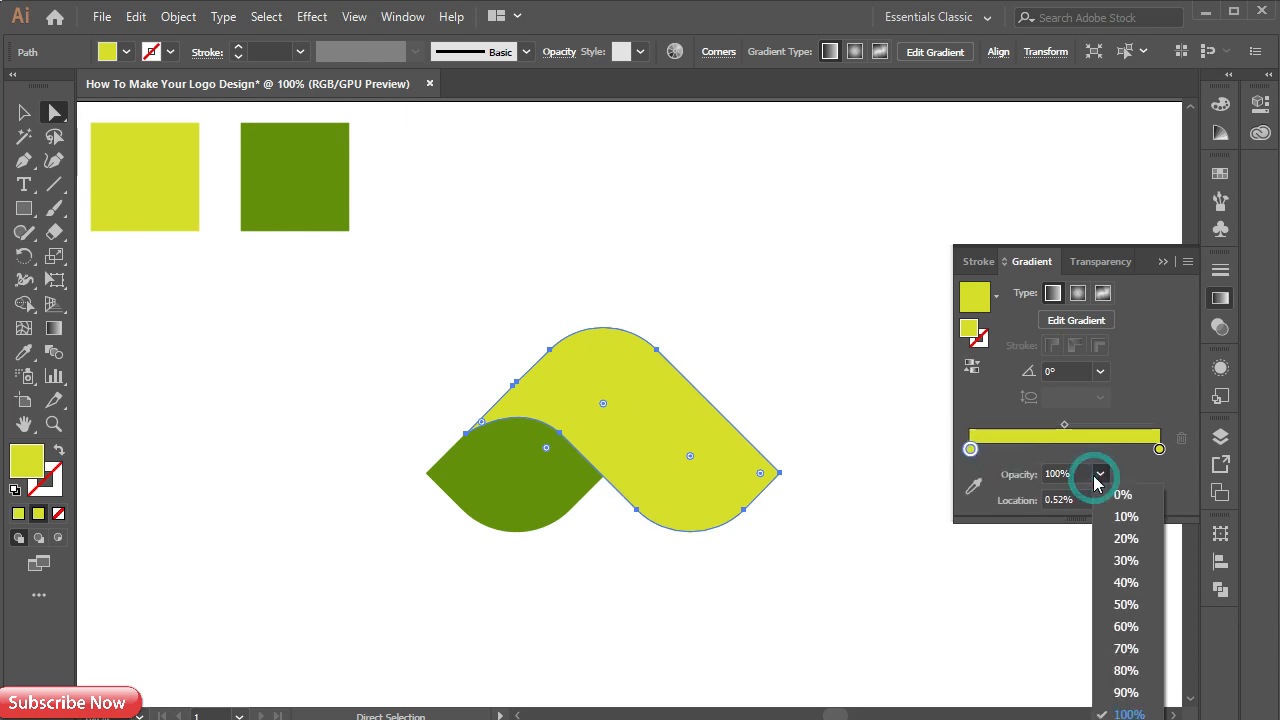
click(1132, 670)
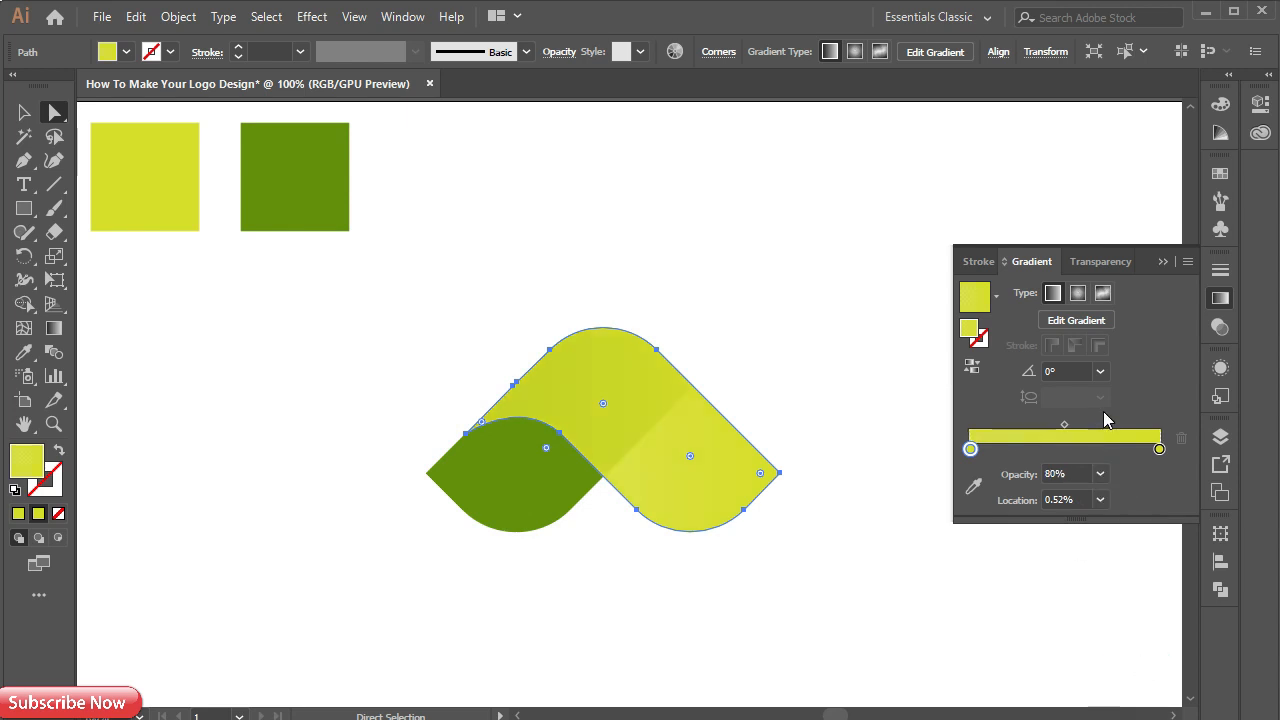
click(1162, 263)
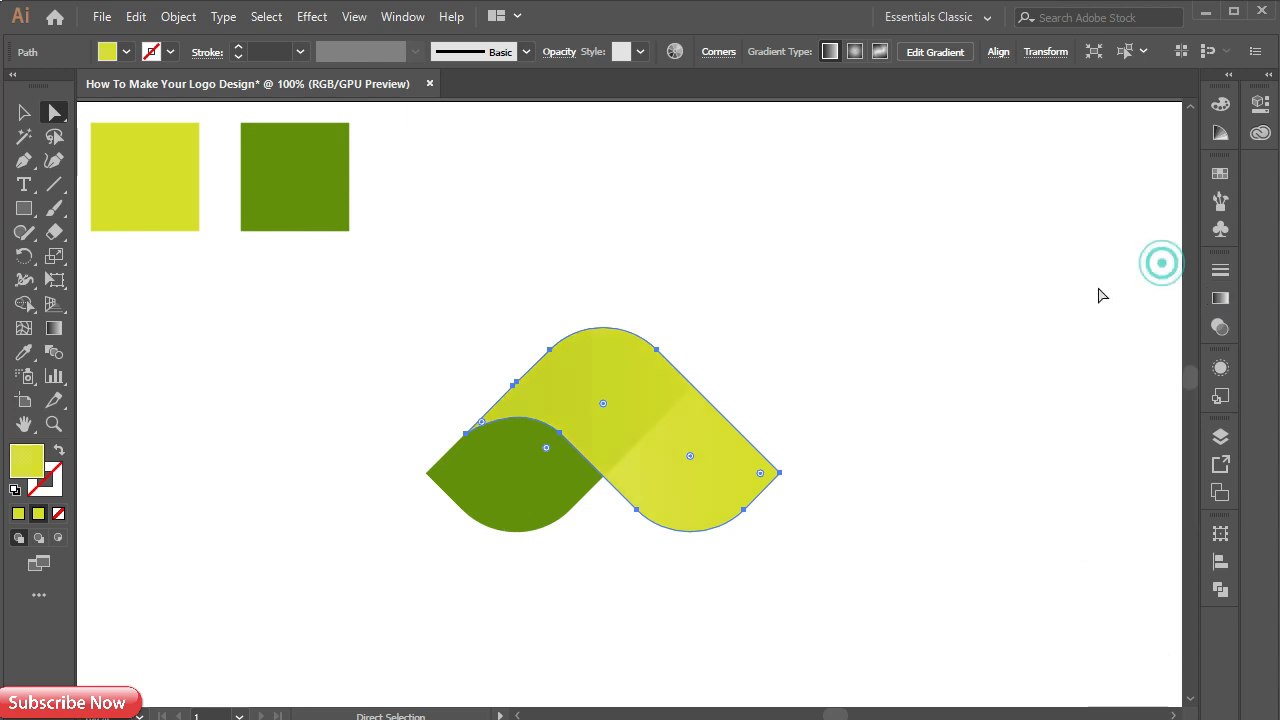
Redraw the gradient diagonally along the yellow shape's right arm at about -43.3° with the Gradient tool.
key(ctrl+F9)
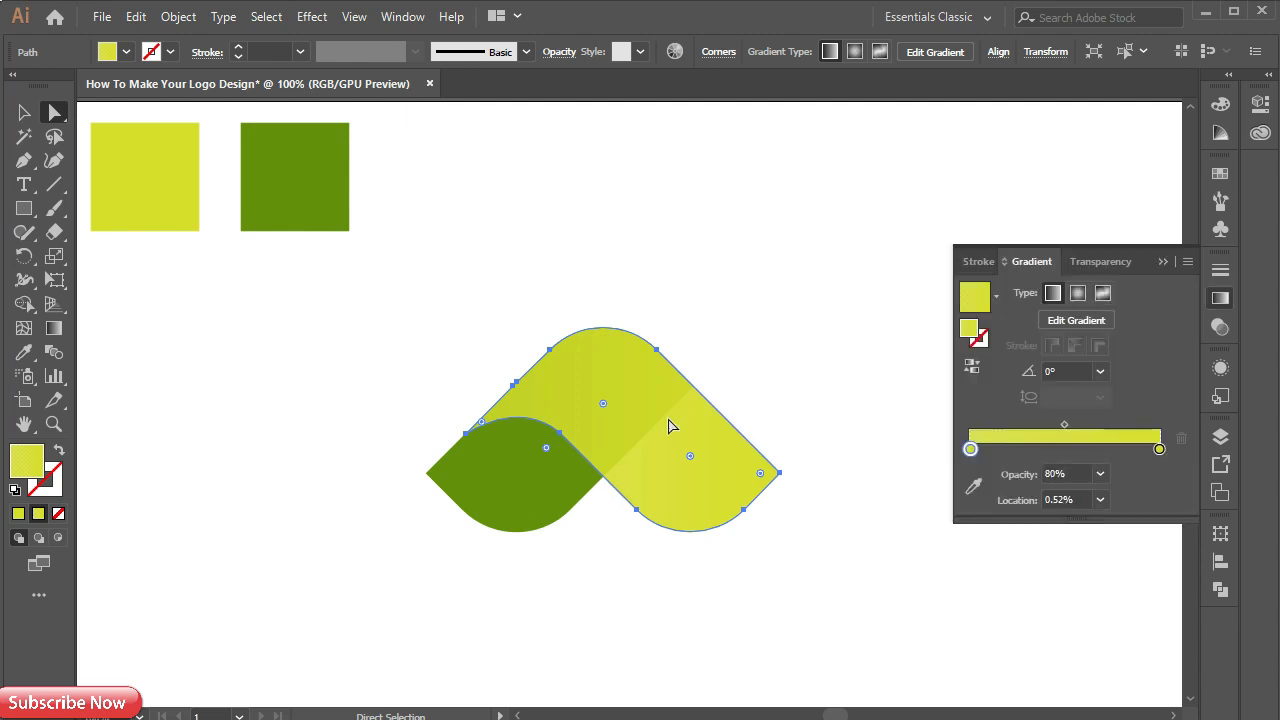
click(54, 328)
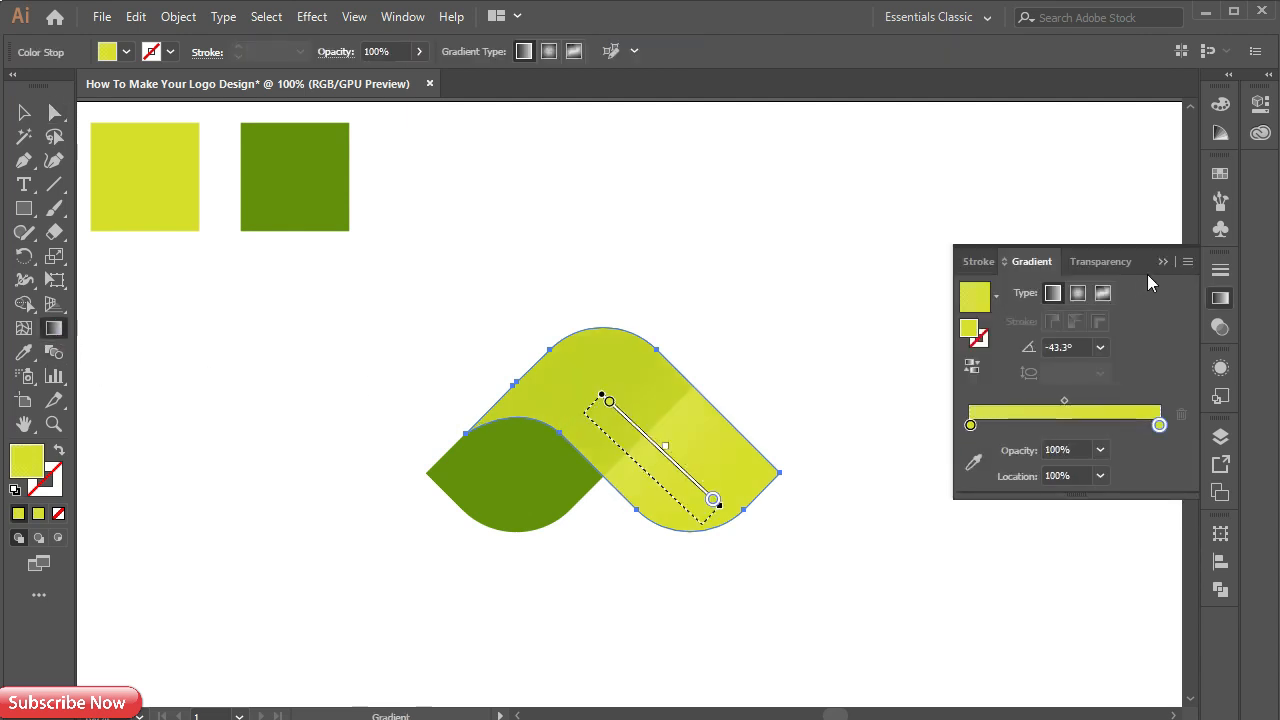
click(1162, 263)
click(30, 114)
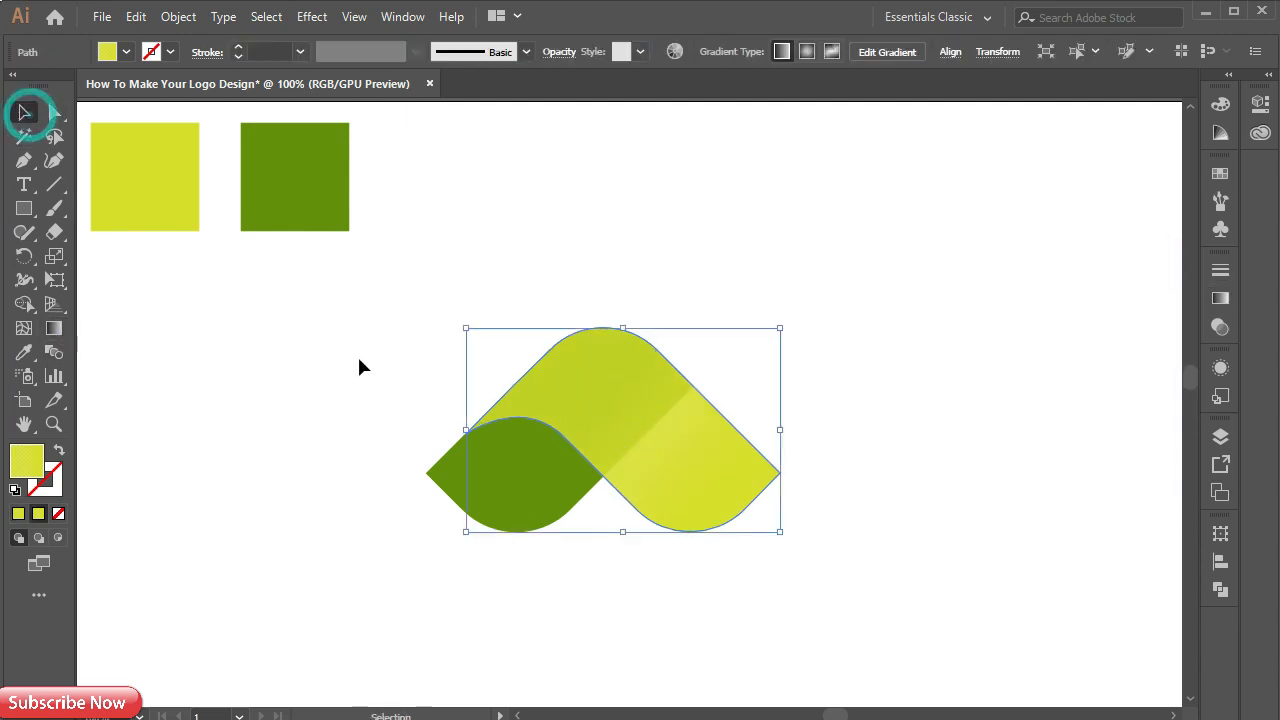
Delete the yellow and green reference colour squares from the artboard.
click(357, 354)
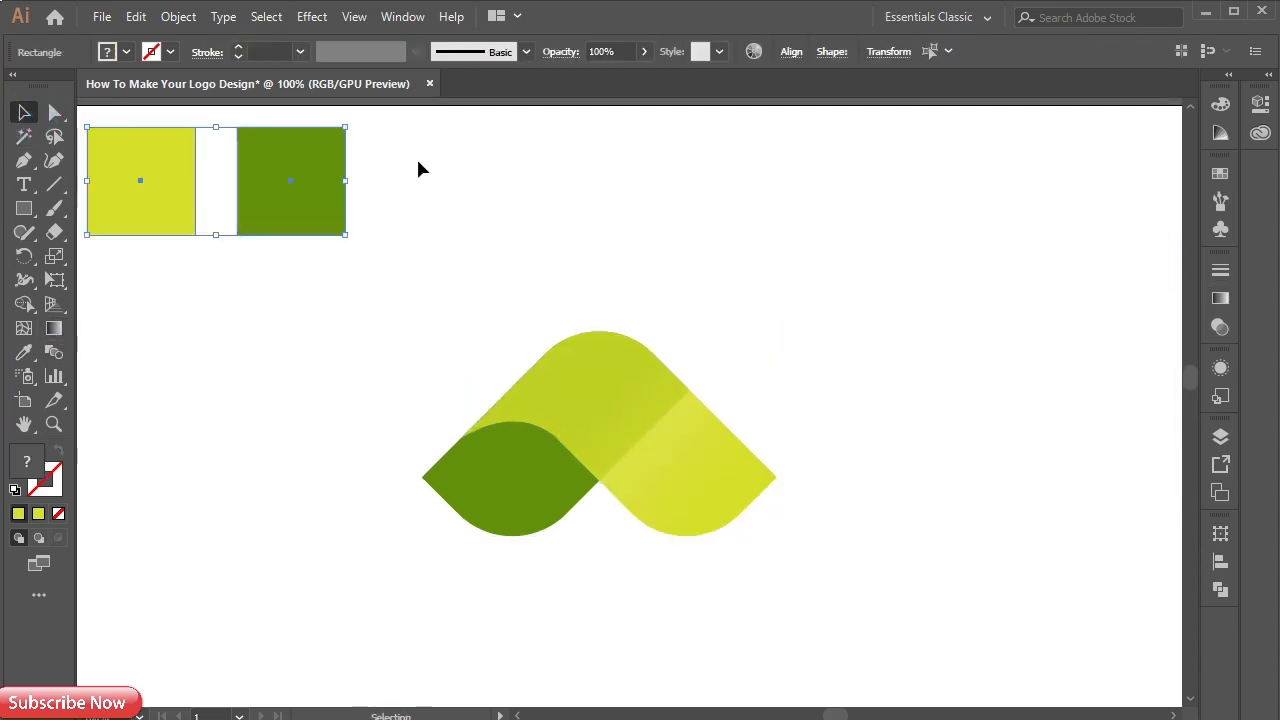
drag(432, 165, 136, 169)
key(Delete)
Rotate the whole logo 90° clockwise so the green leaf is on top, and move it to the artboard's left side.
drag(335, 263, 805, 613)
drag(790, 549, 534, 580)
click(774, 289)
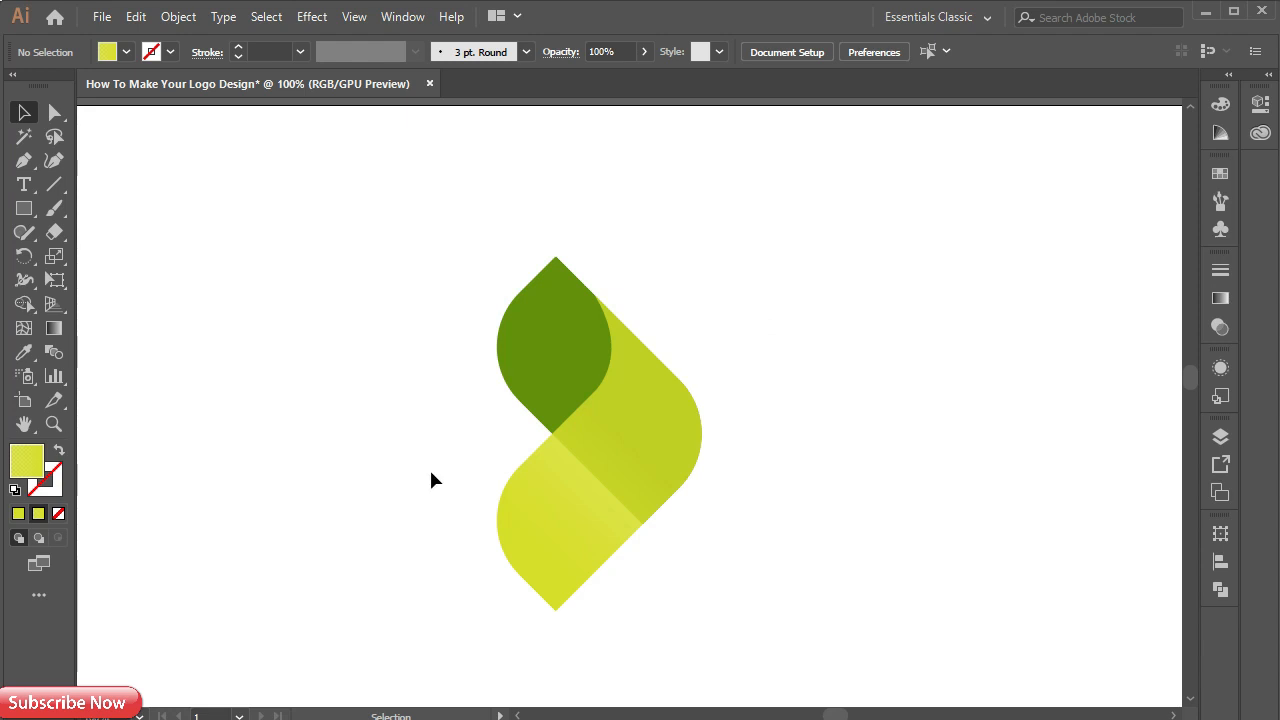
drag(787, 590, 787, 590)
drag(614, 452, 381, 440)
click(562, 423)
Start a text line to the right of the logo, set in Gotham Bold at 48 pt.
click(24, 184)
click(590, 377)
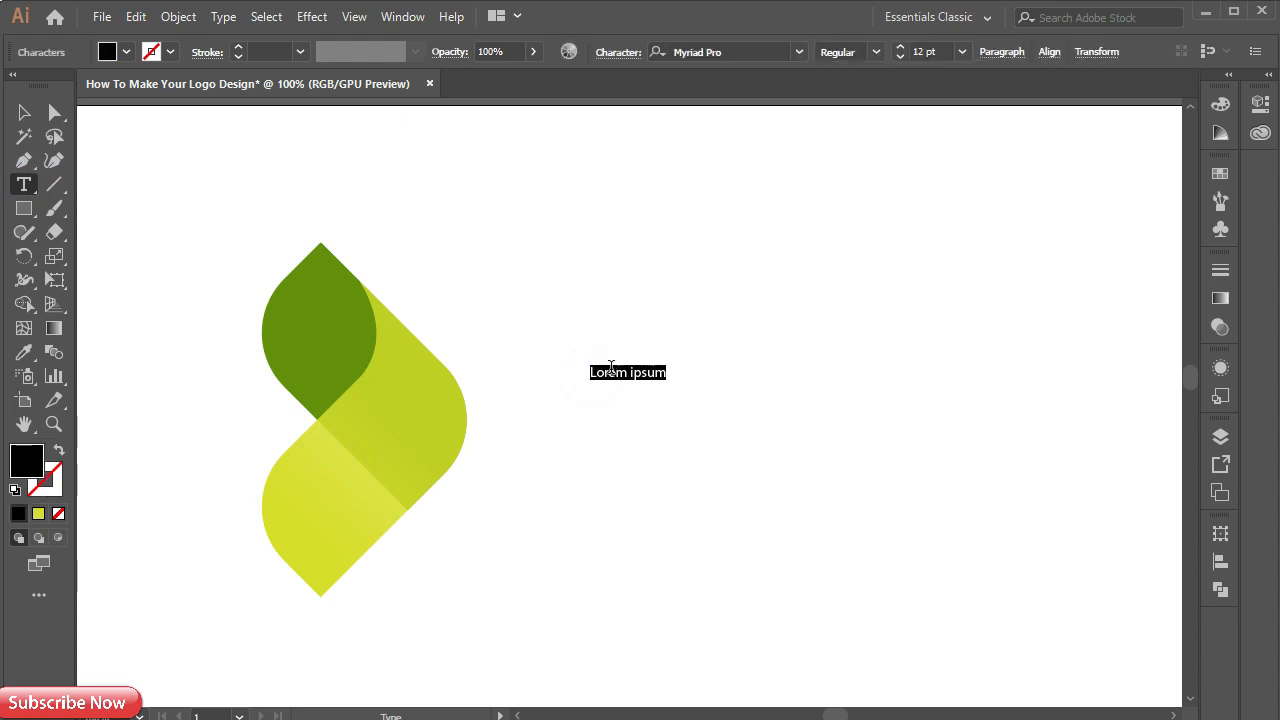
click(725, 52)
text(go)
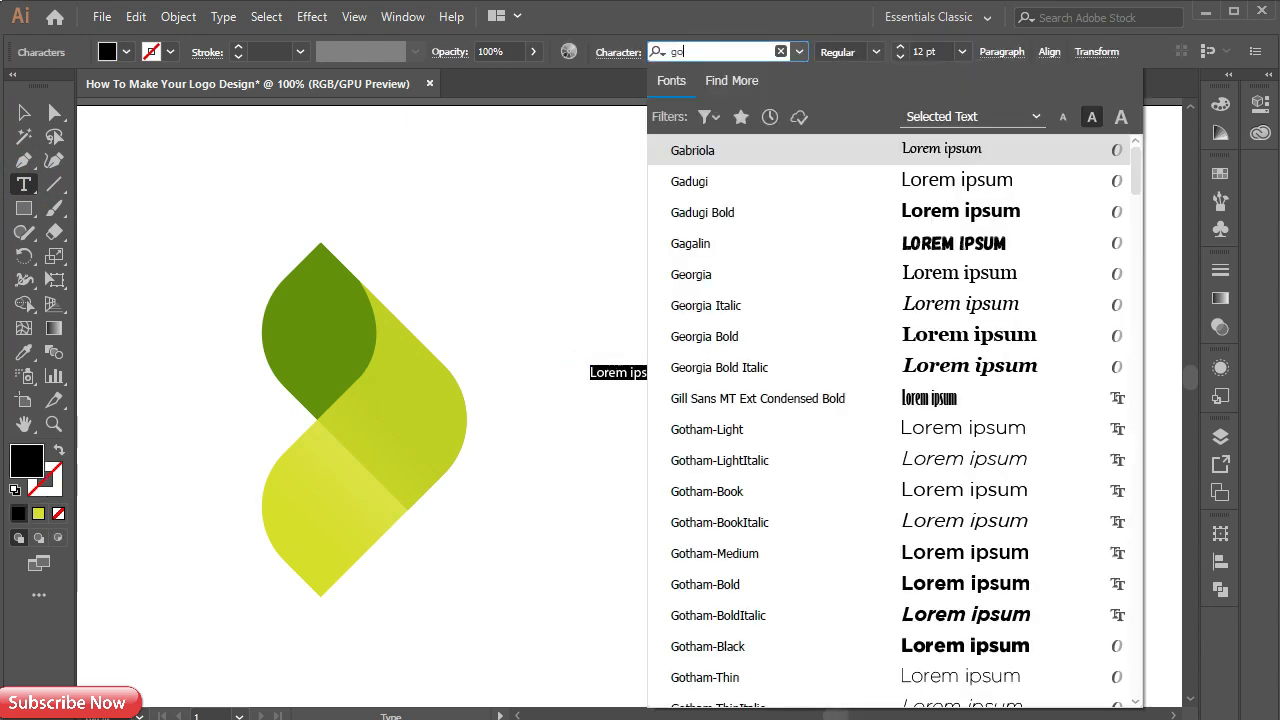
scroll(738, 305, down, 3)
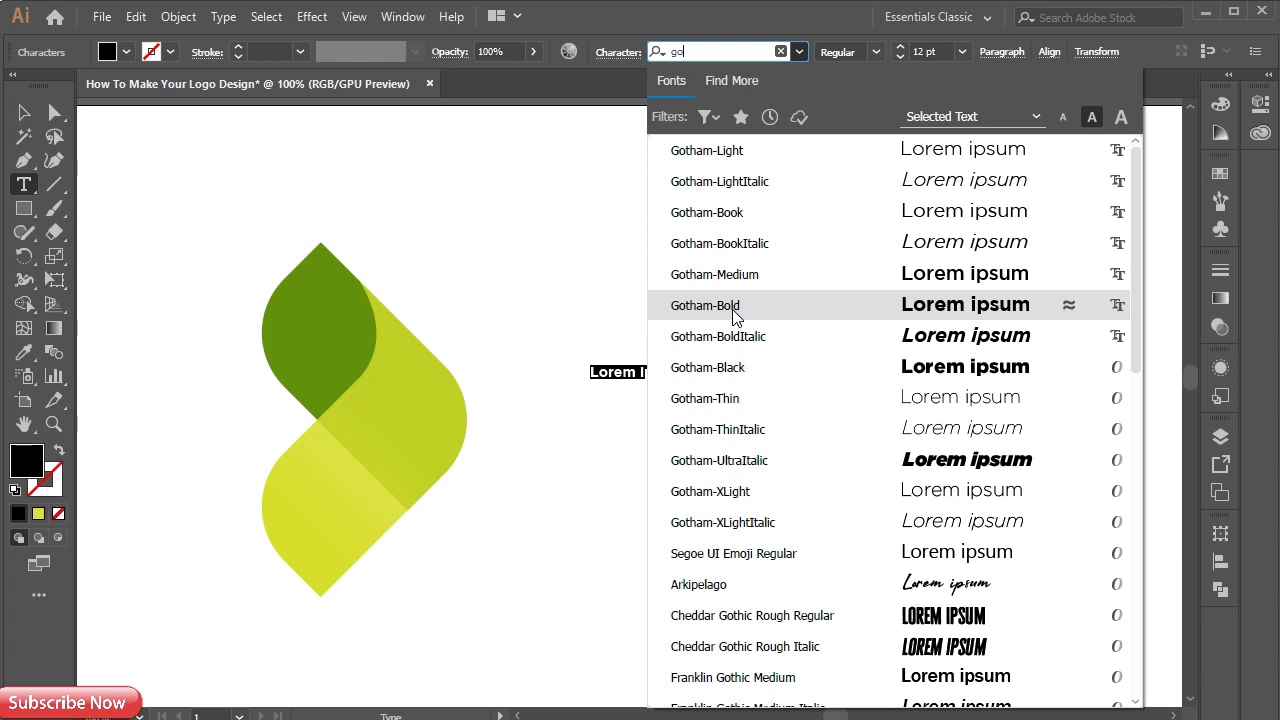
click(733, 306)
click(961, 53)
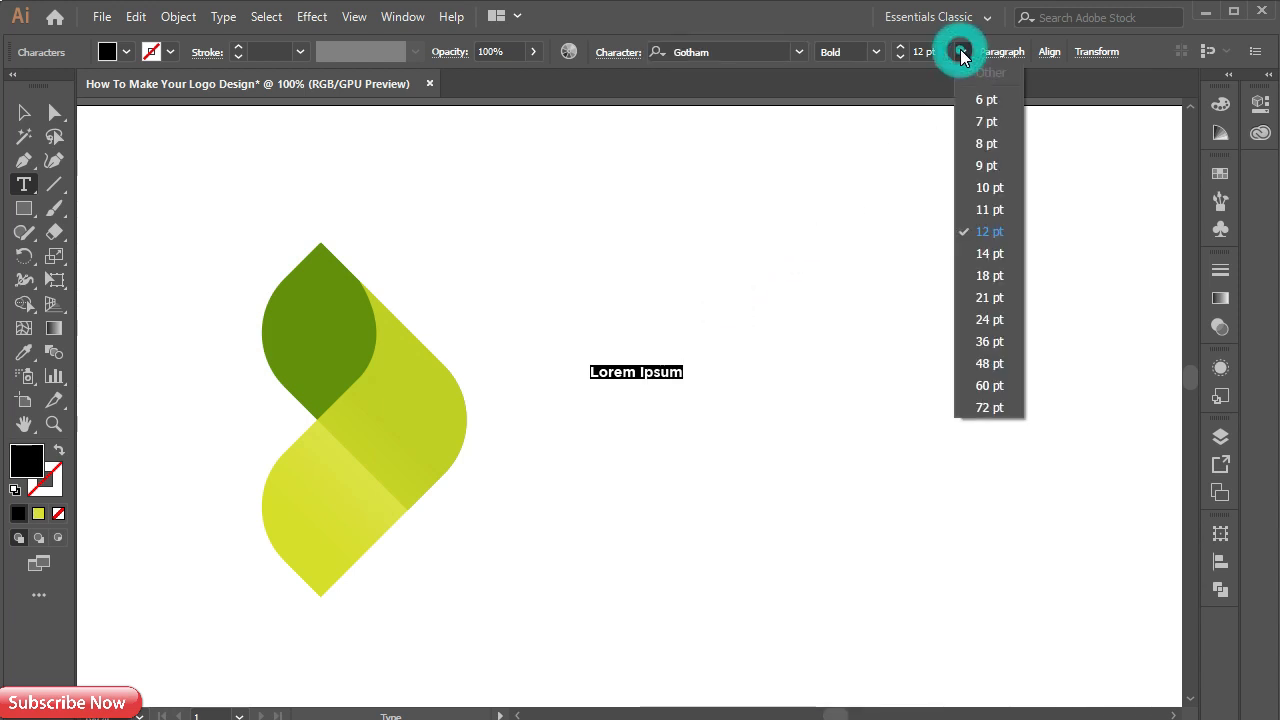
click(992, 363)
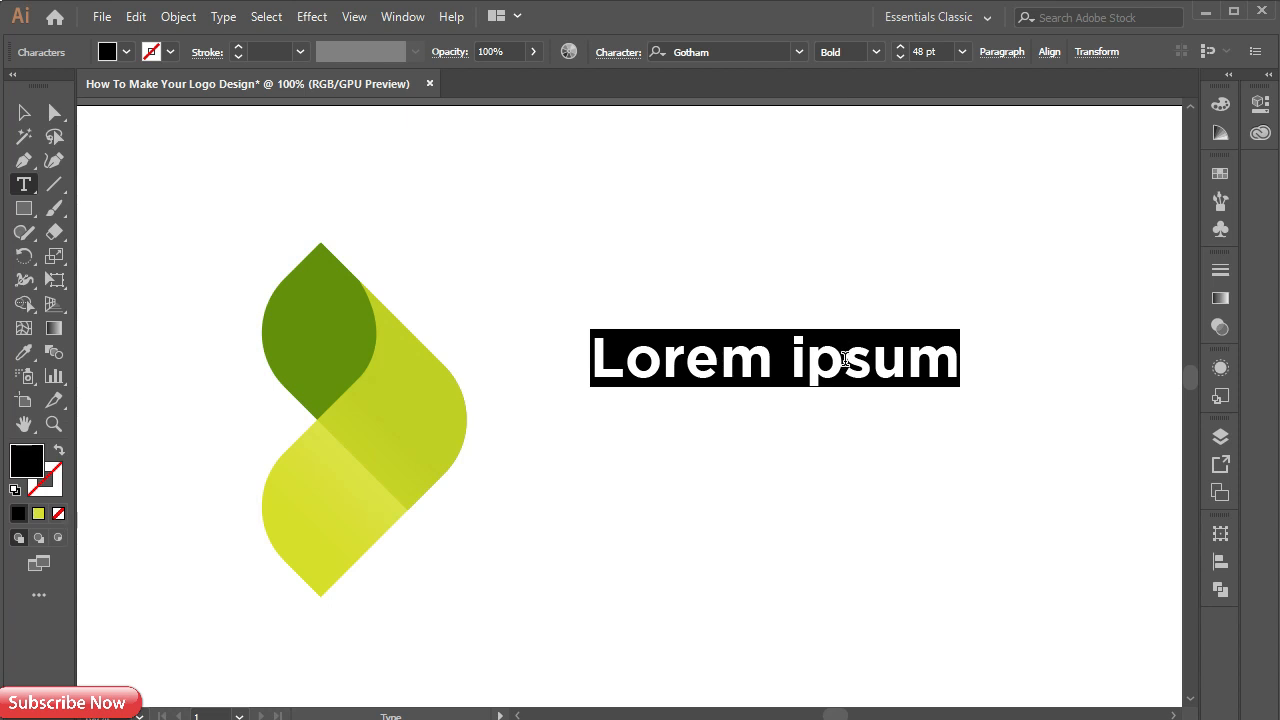
Replace the placeholder text with GENERIC.
text(GEn)
key(BackSpace)
text(NERI)
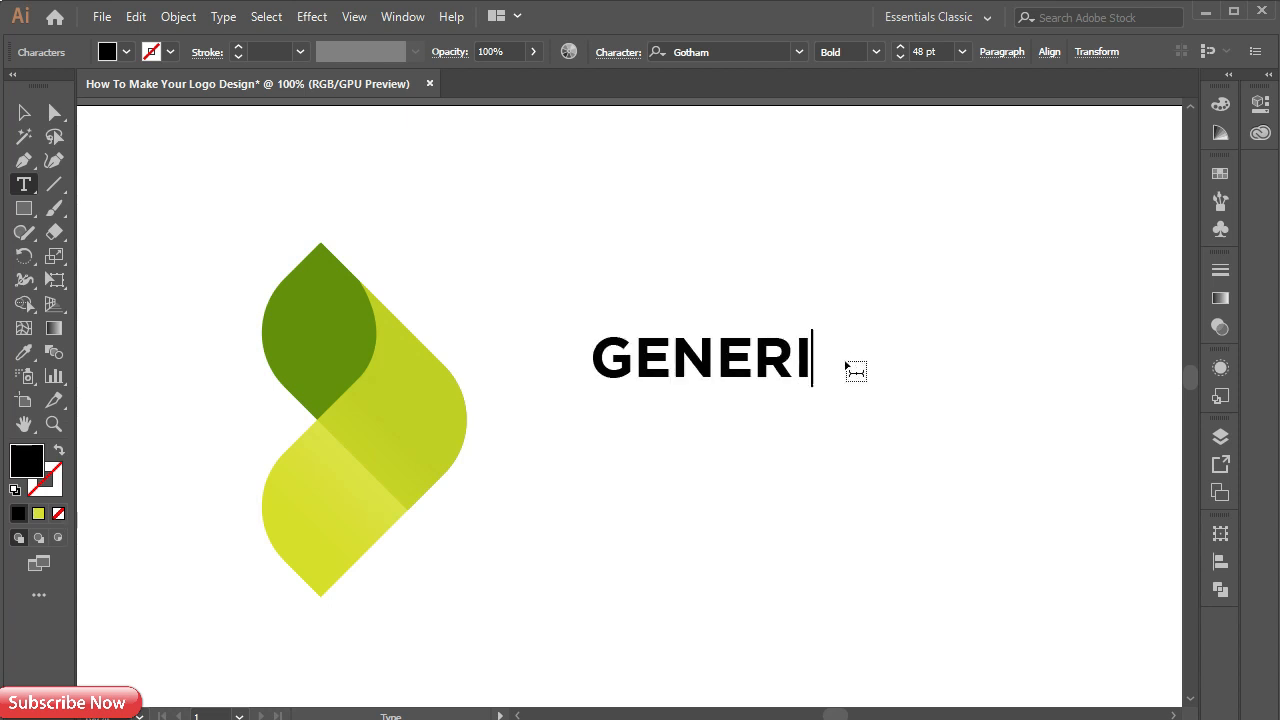
text(C)
click(24, 112)
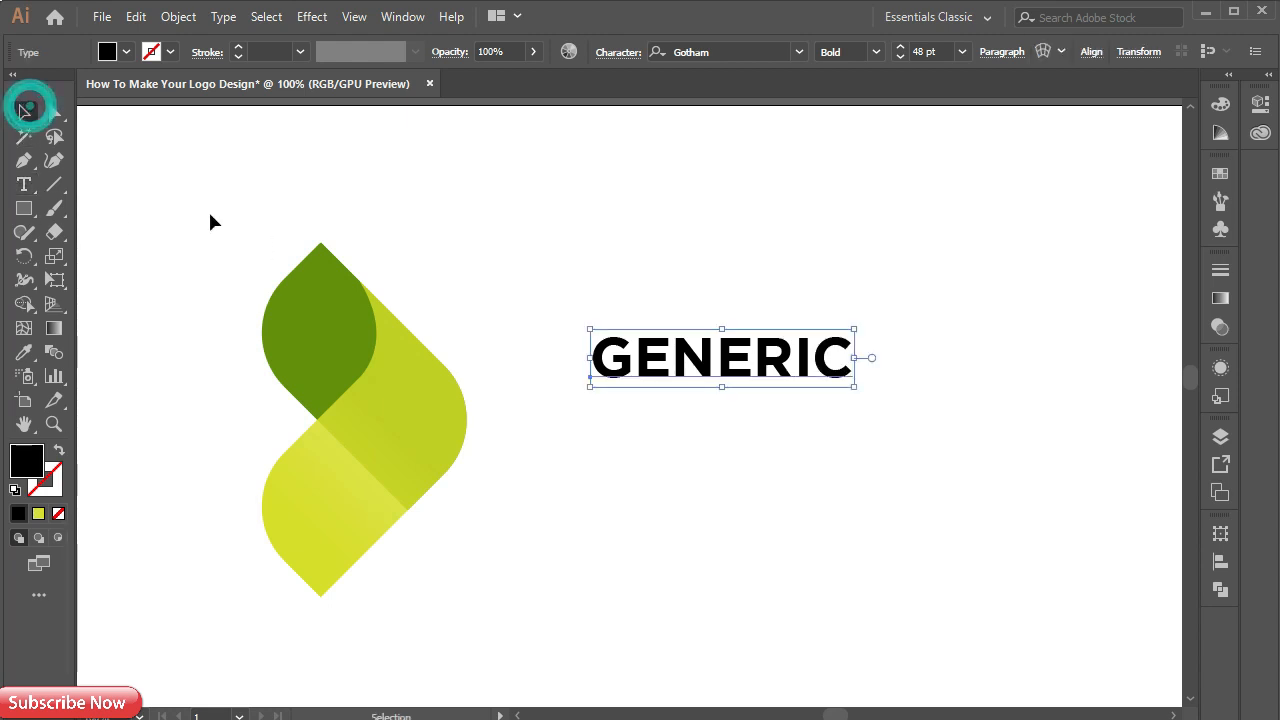
Set the GENERIC text's fill colour to #727272.
click(33, 456)
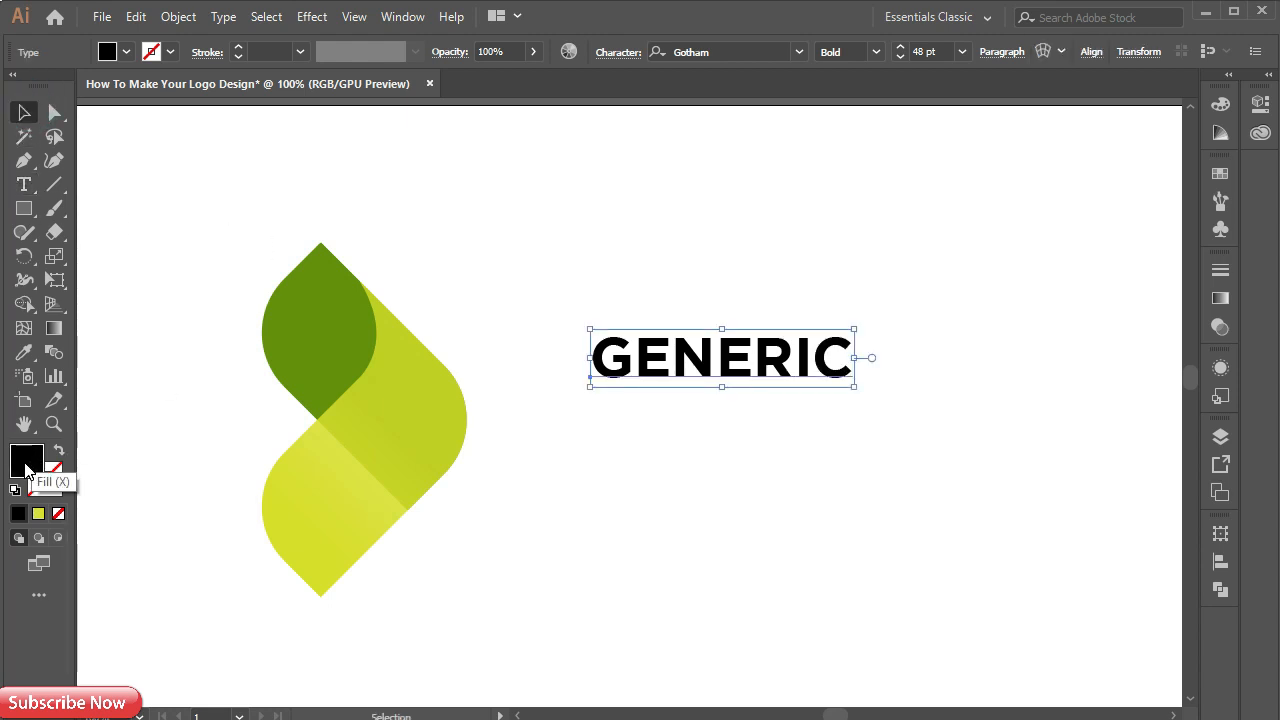
double_click(26, 466)
text(727272)
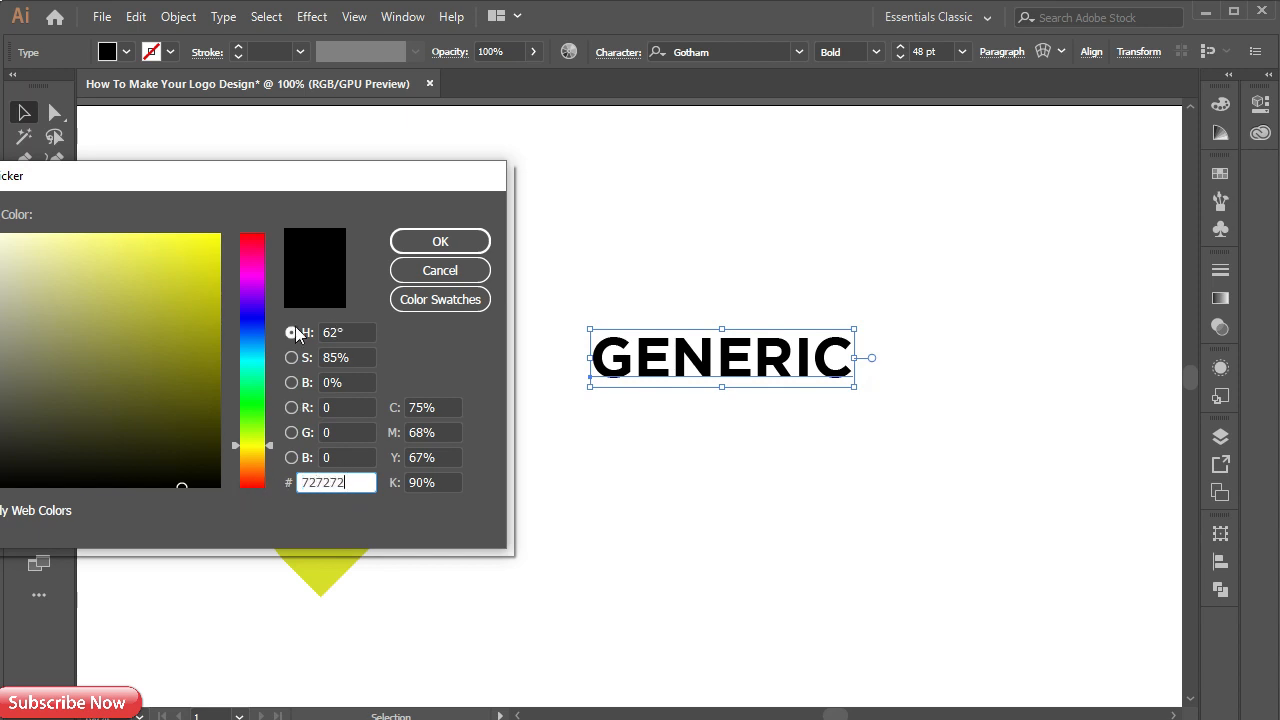
click(440, 242)
click(26, 111)
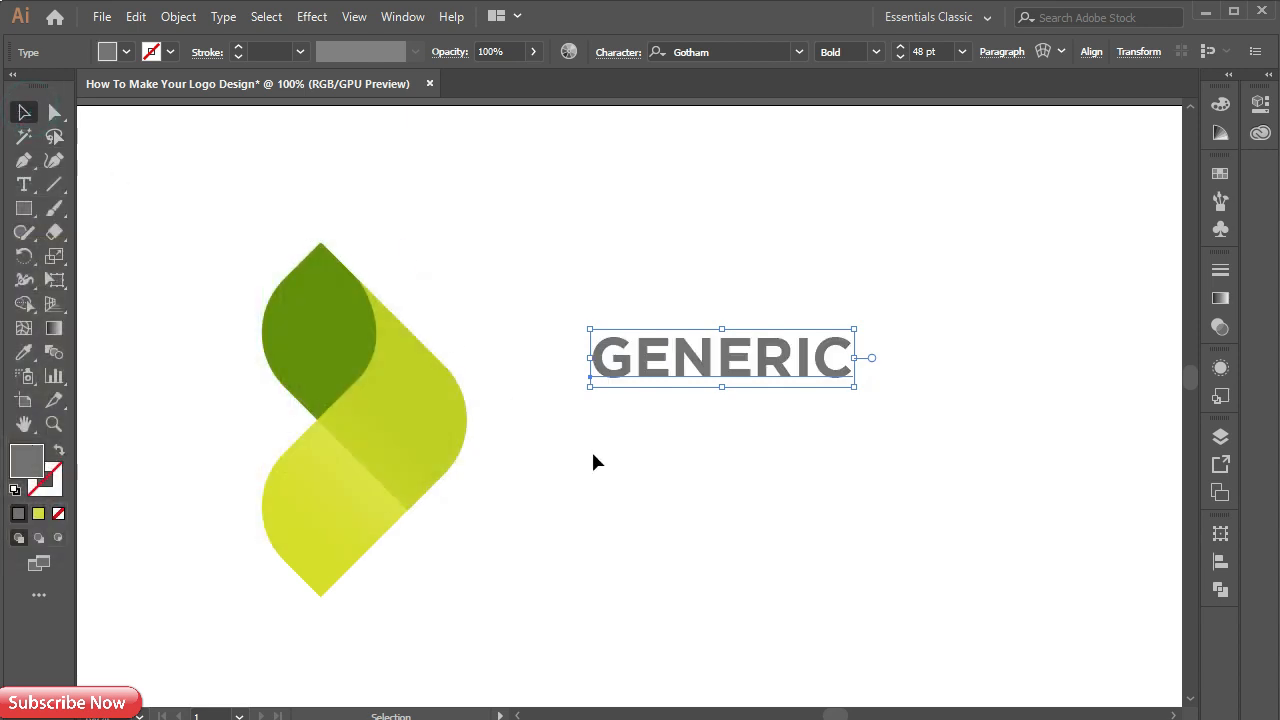
Duplicate the GENERIC text directly below itself and change the copy to read LOGO DESIGN.
drag(677, 356, 684, 430)
double_click(683, 430)
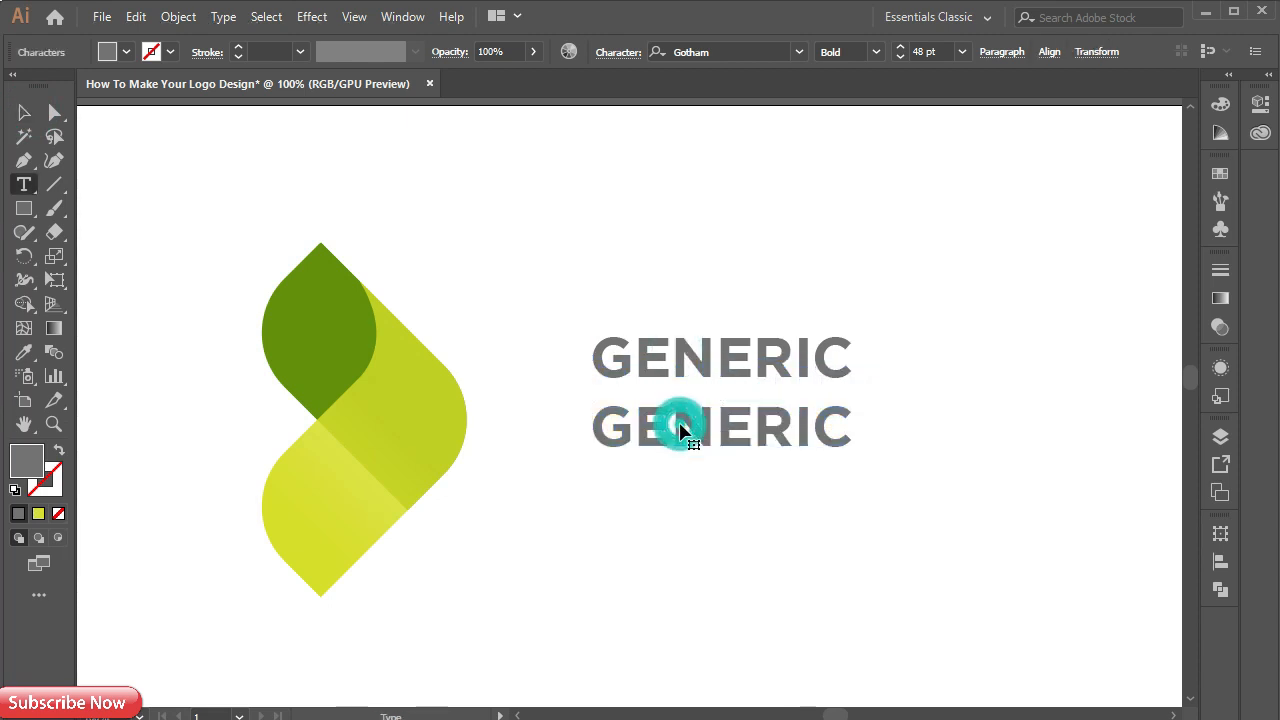
double_click(683, 430)
text(LO)
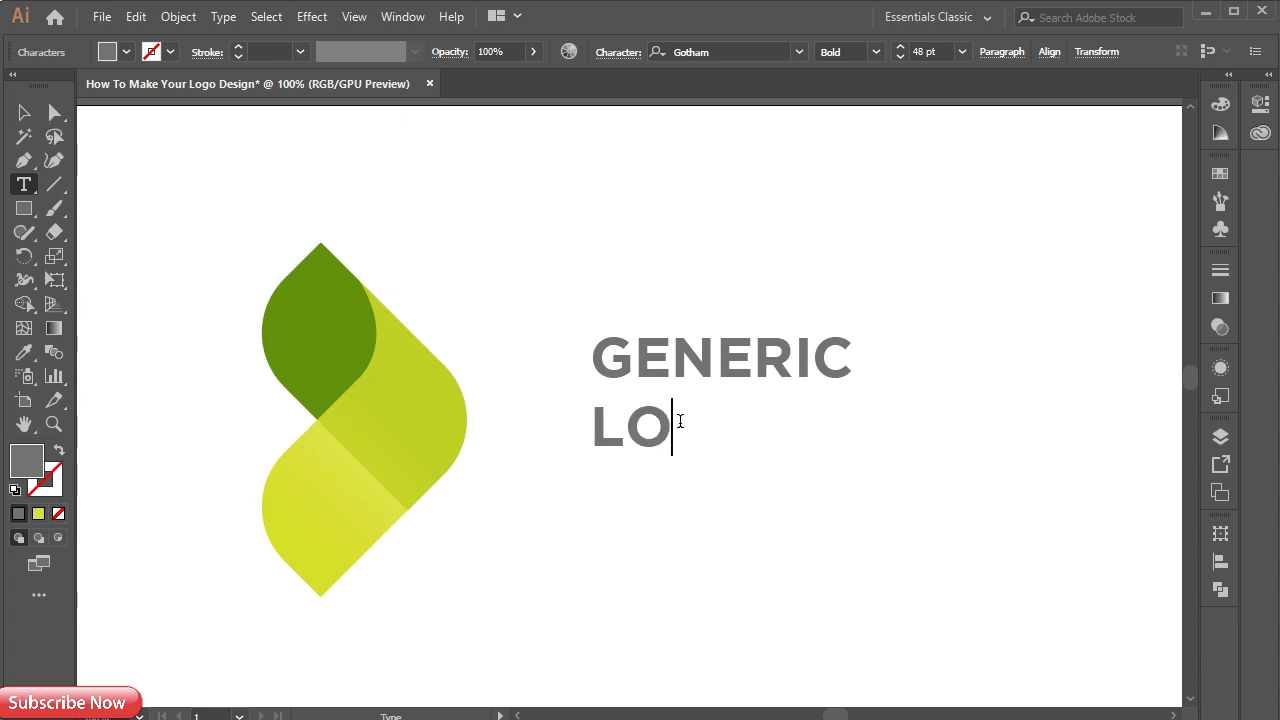
text(GO DESI)
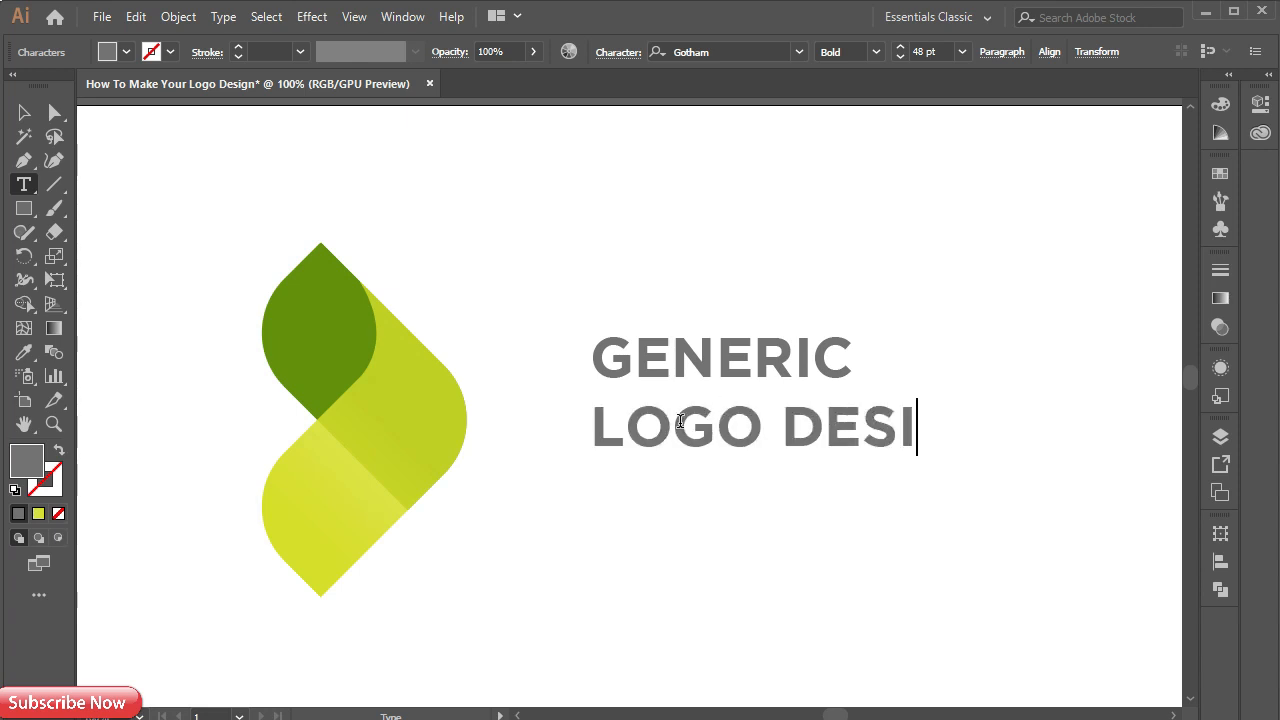
text(GN)
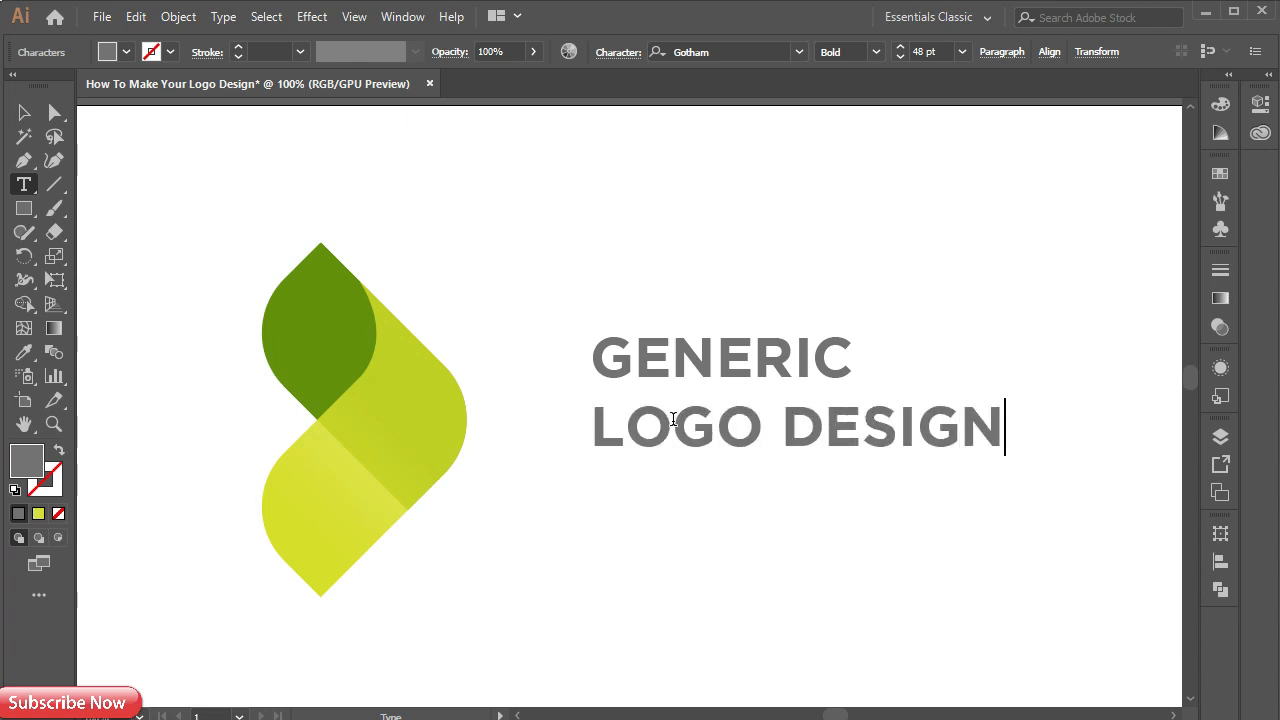
click(24, 112)
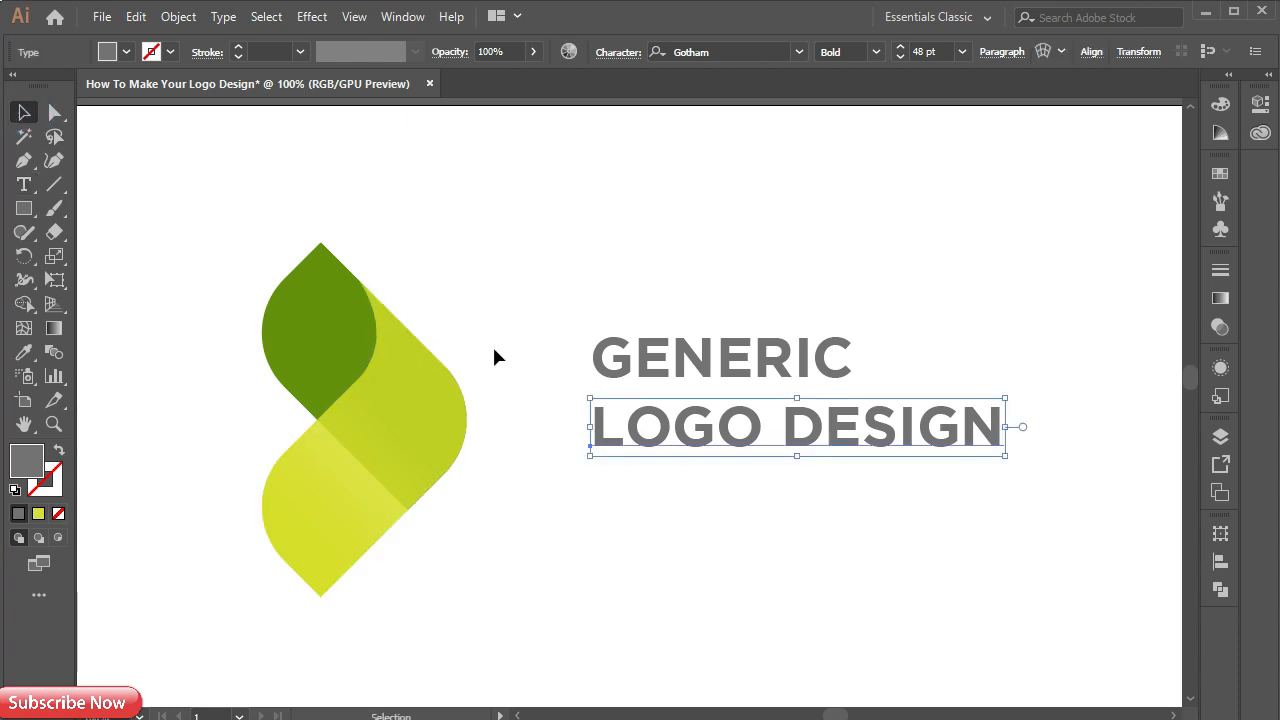
Set the LOGO DESIGN line's font style to Book and its size to 13 pt.
click(877, 52)
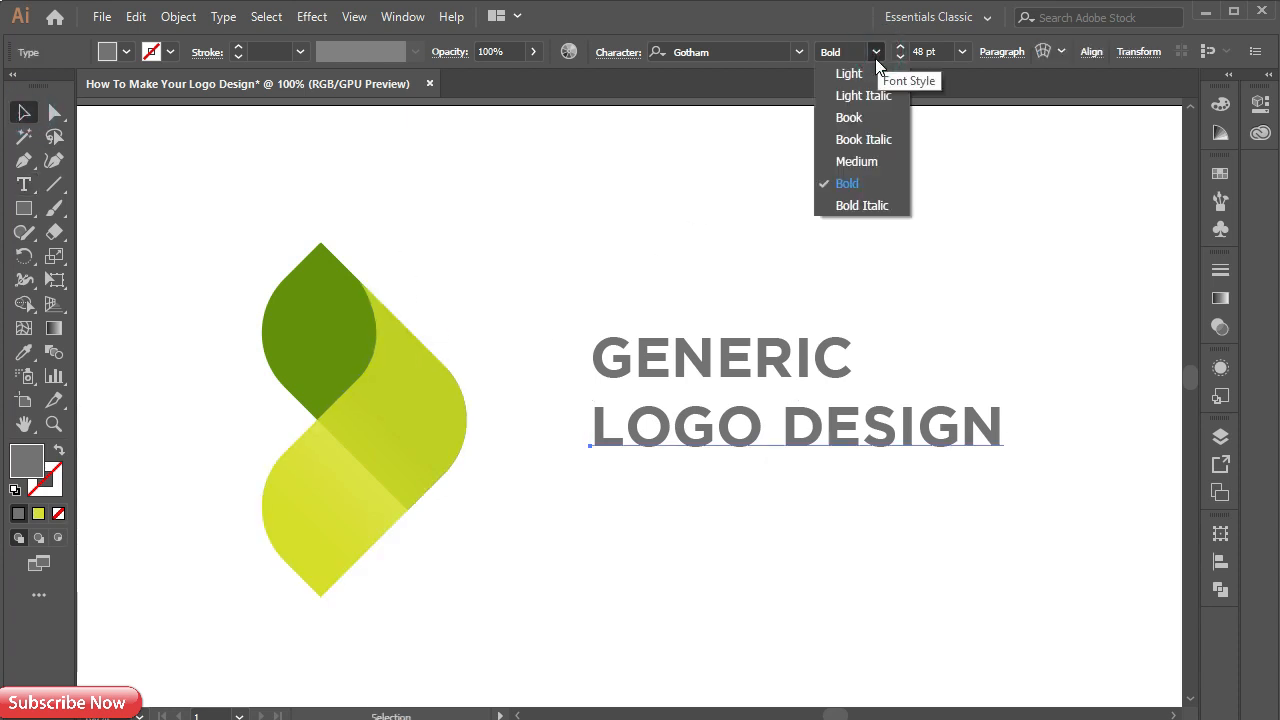
click(868, 117)
click(928, 52)
text(1)
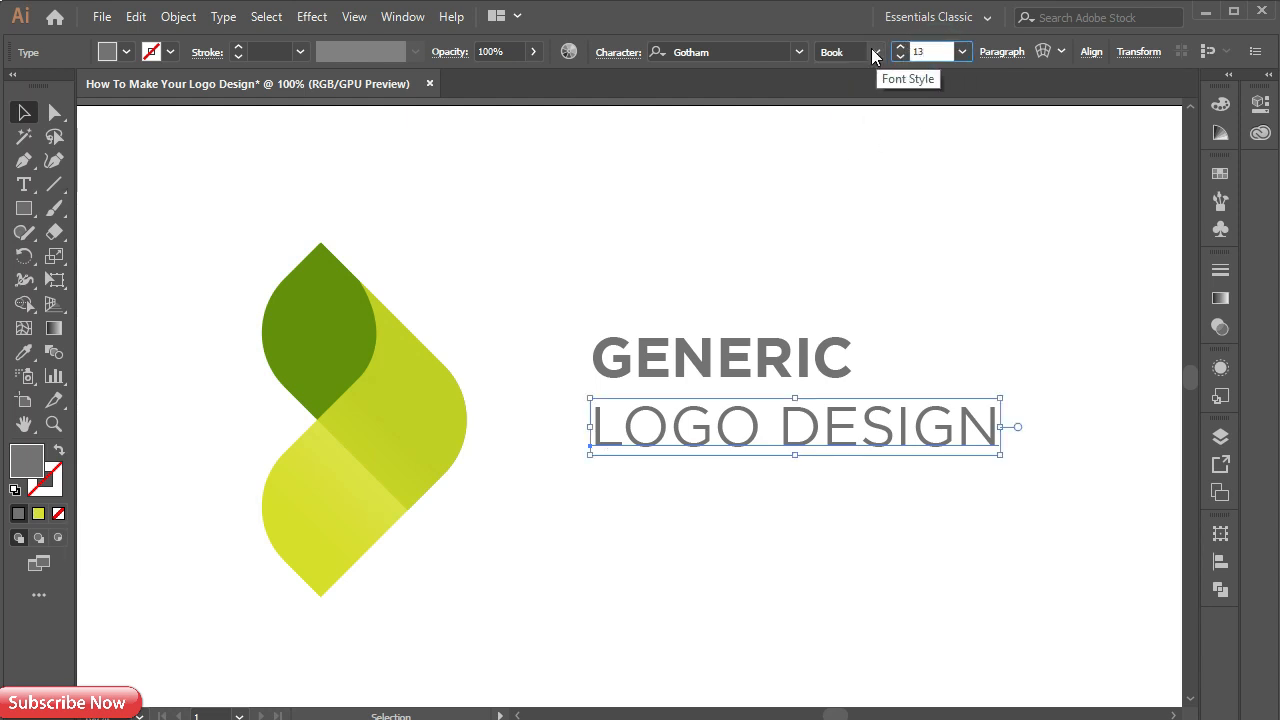
text(3)
key(Return)
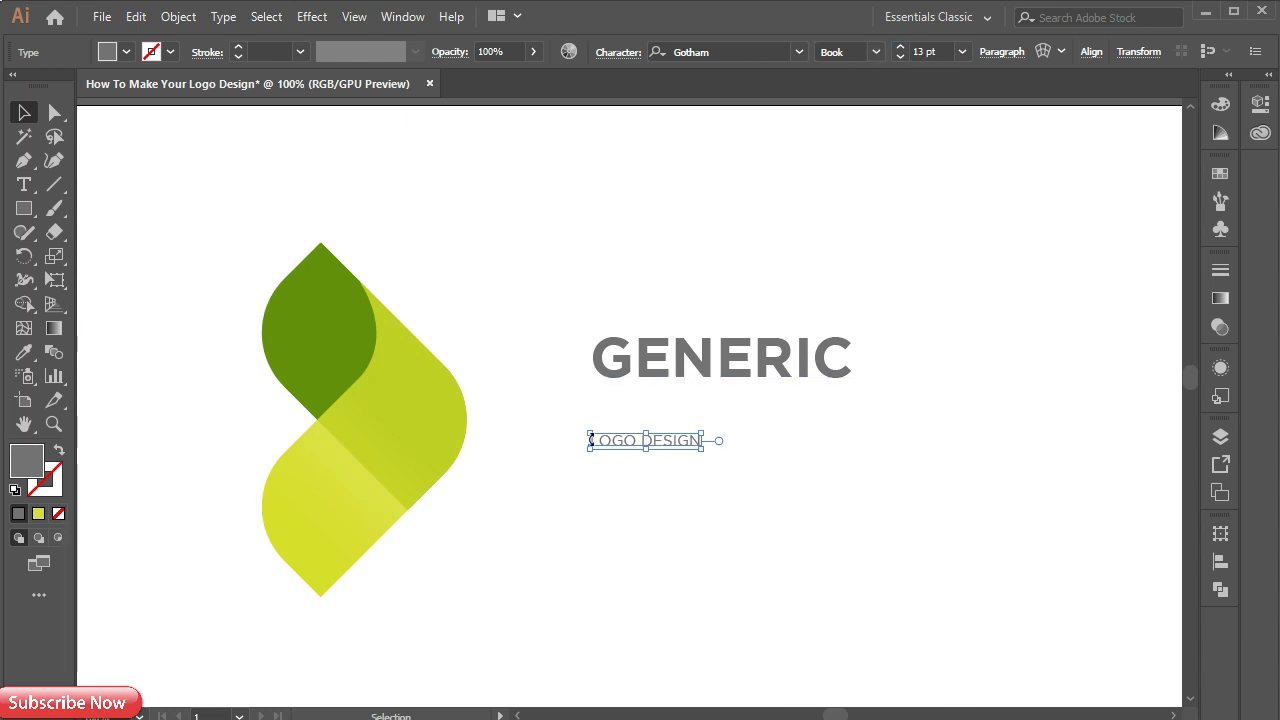
Move the LOGO DESIGN line close beneath GENERIC and set its tracking to 200.
drag(615, 447, 627, 400)
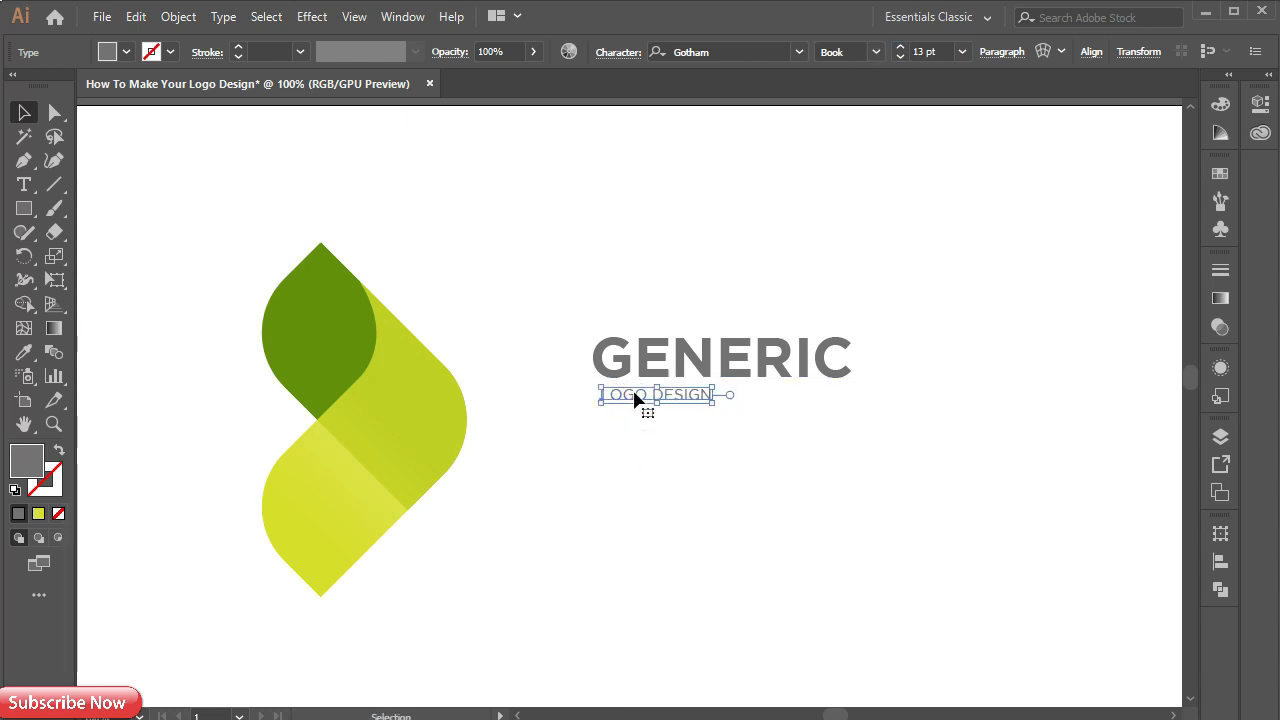
click(623, 52)
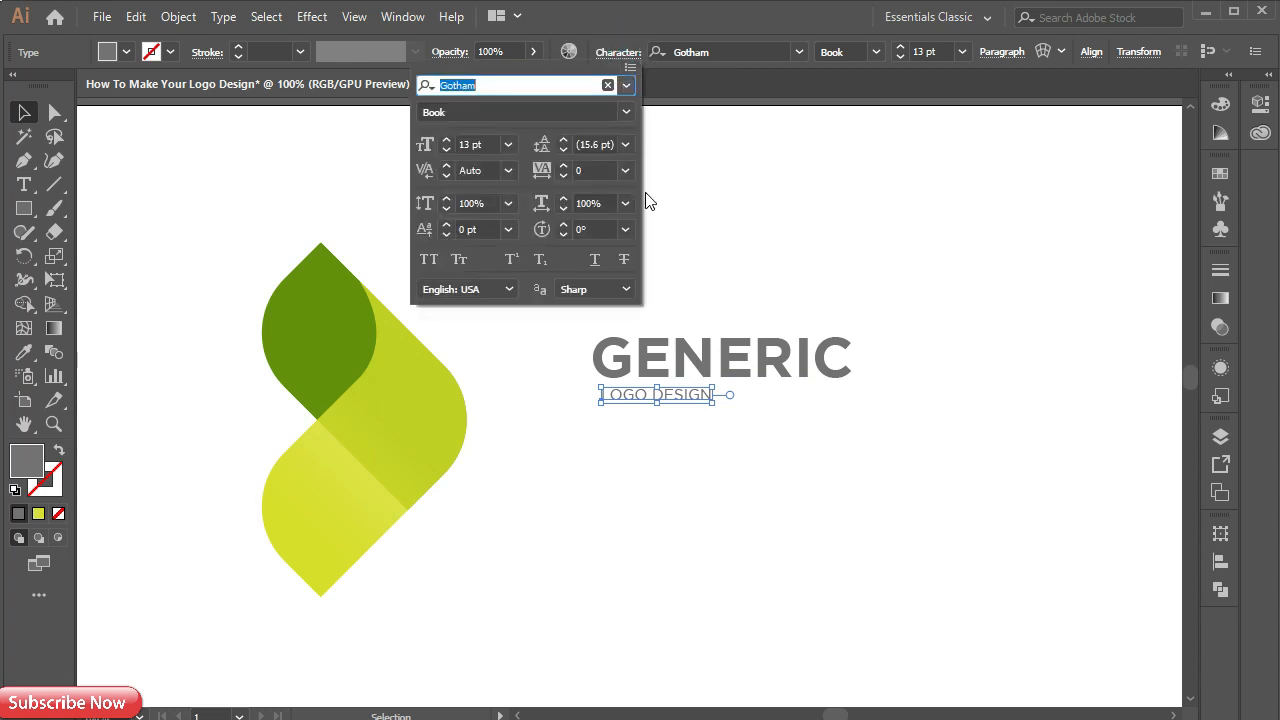
click(597, 168)
click(625, 170)
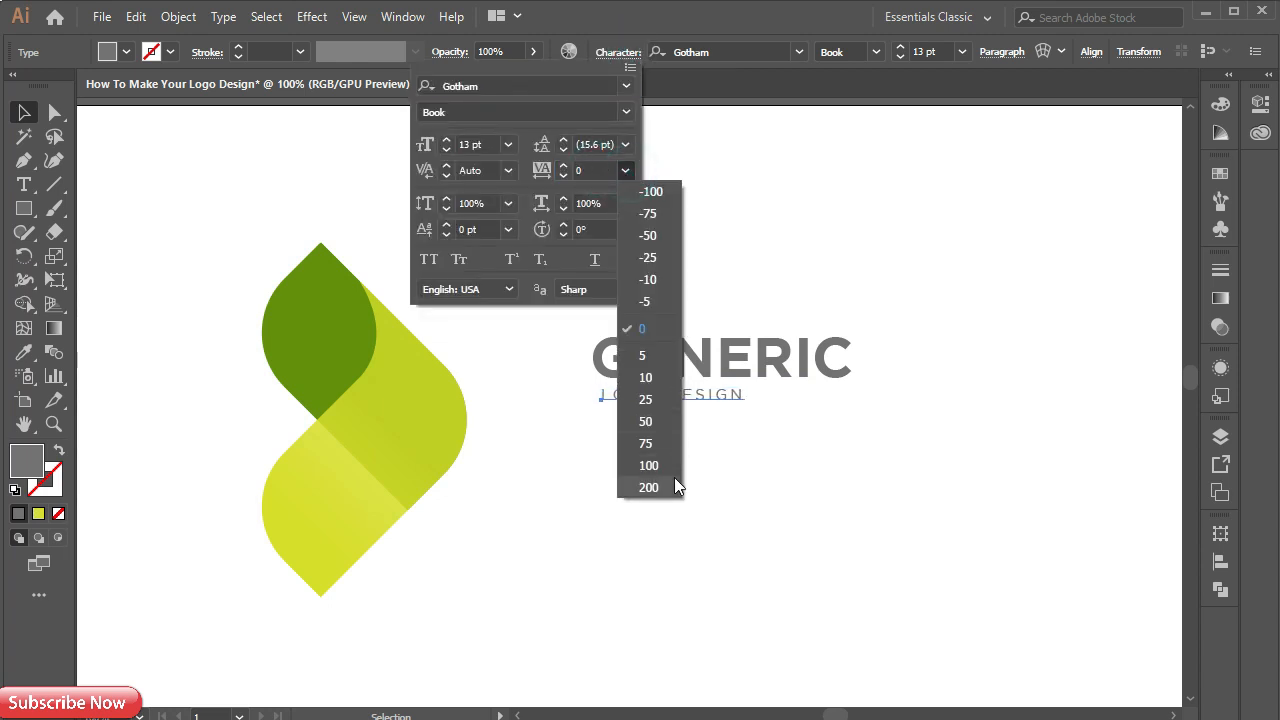
click(668, 483)
click(716, 91)
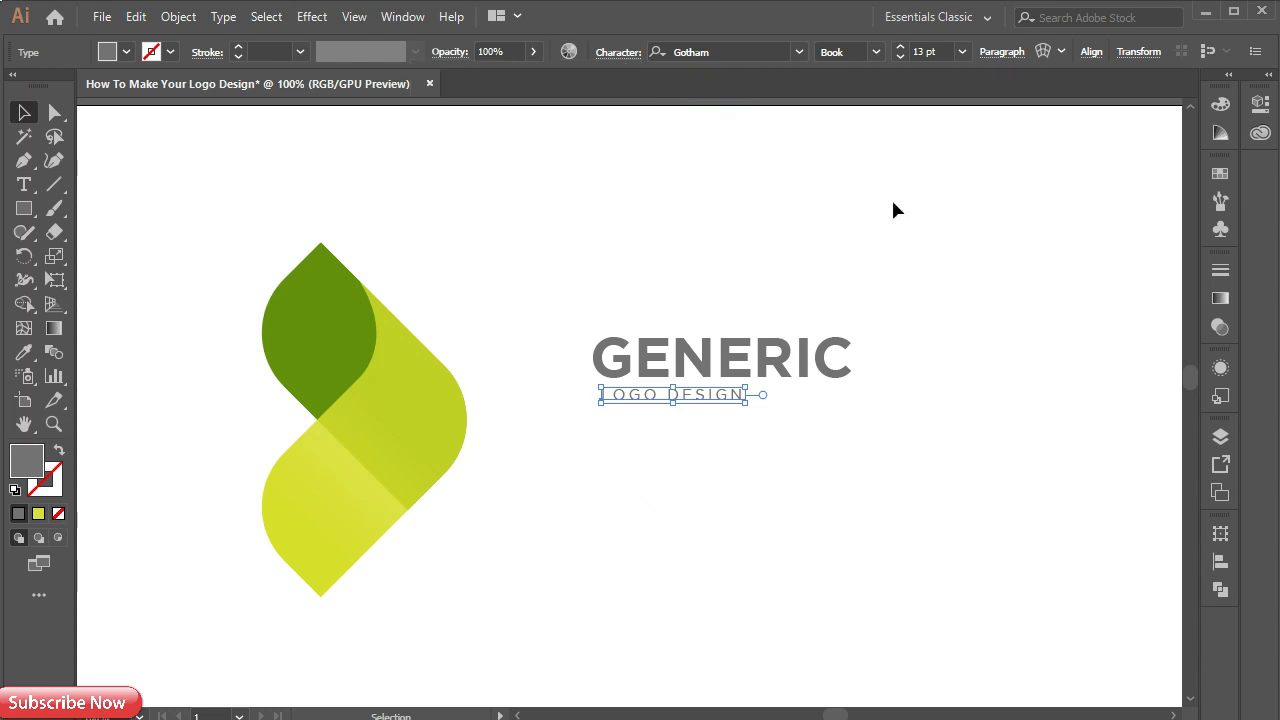
Set the LOGO DESIGN line to Medium style at 14 pt.
click(877, 52)
click(845, 158)
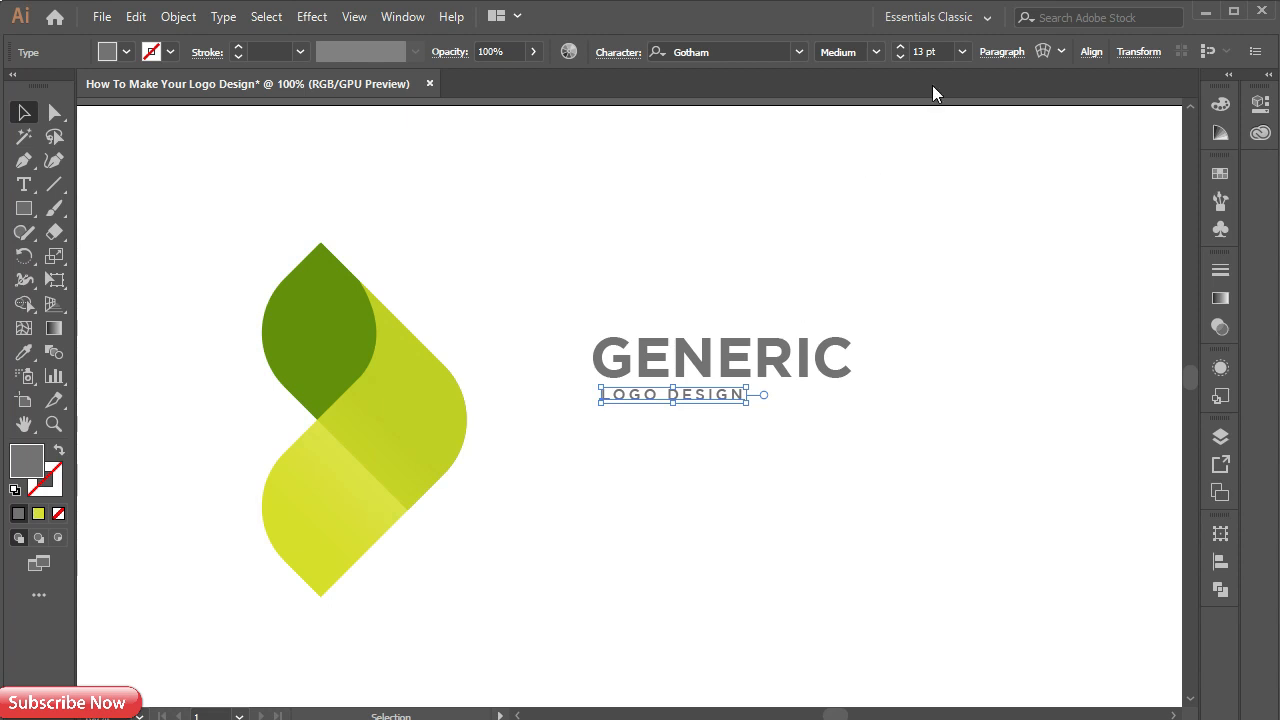
click(958, 57)
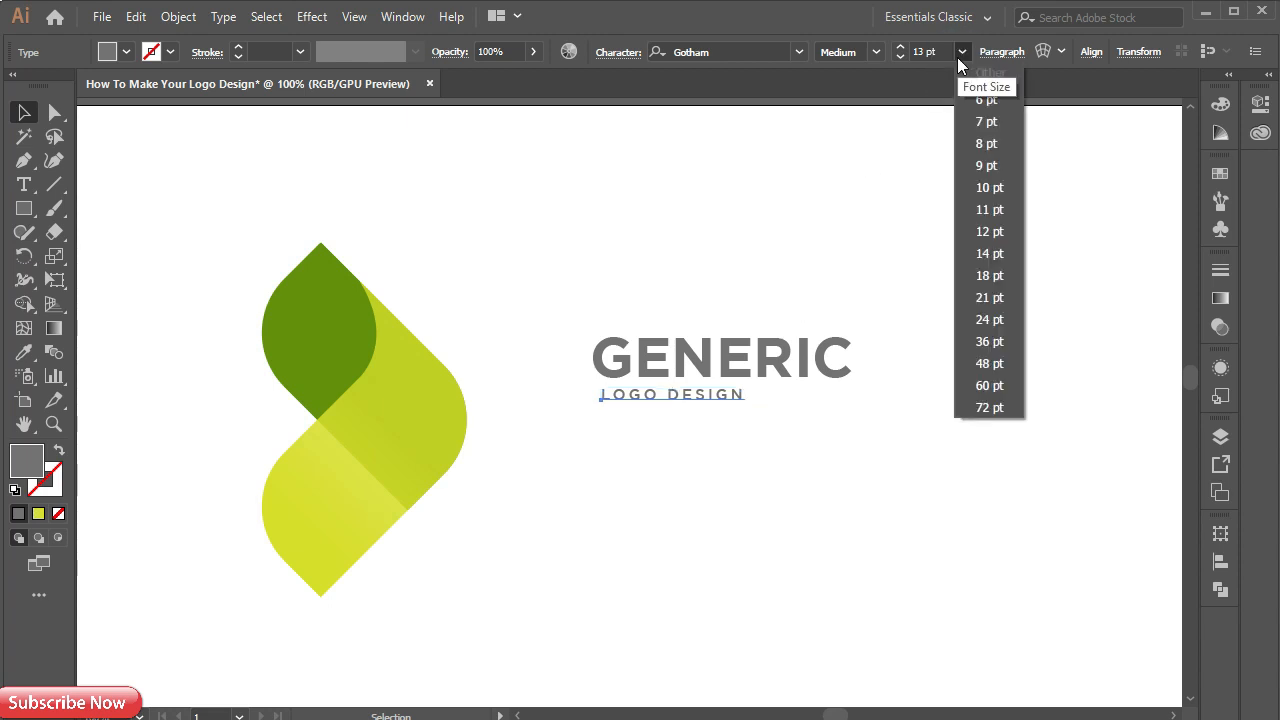
click(970, 255)
Align the LOGO DESIGN line with the left edge of GENERIC, then nudge it slightly to the right.
drag(586, 323, 689, 491)
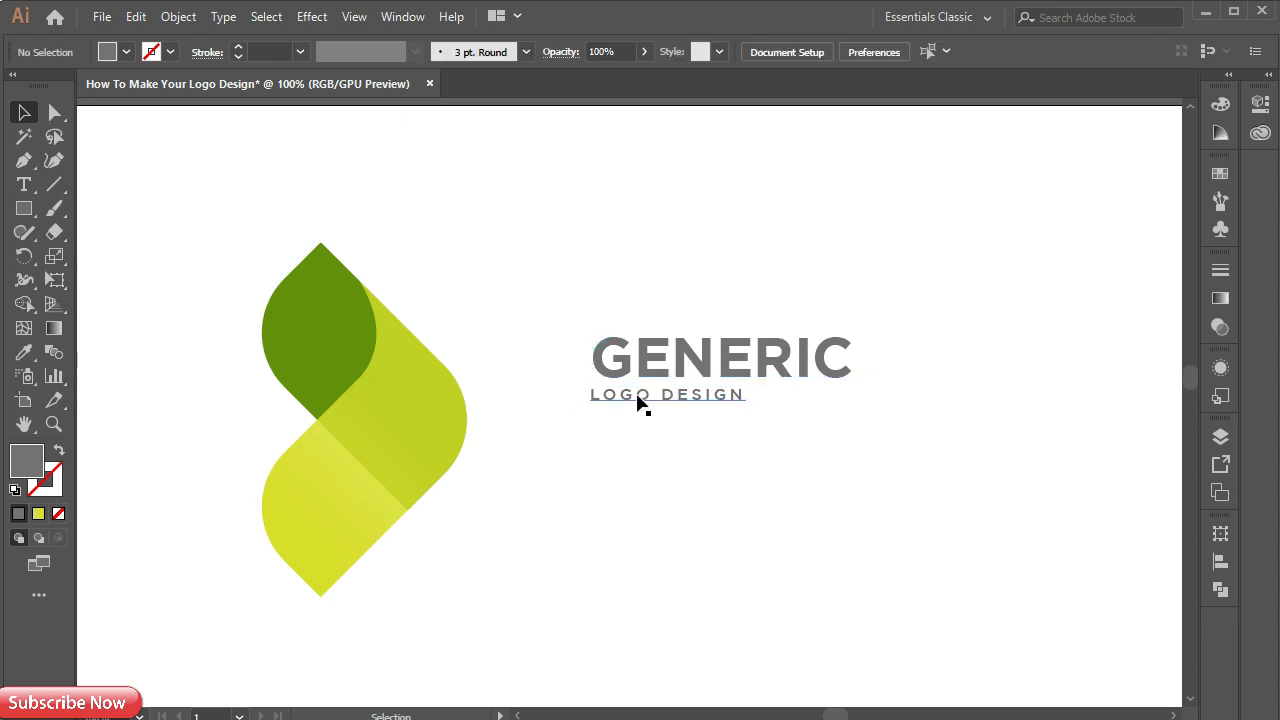
click(637, 395)
key(Right)
key(Right)
key(Right)
key(Right)
key(Right)
key(Right)
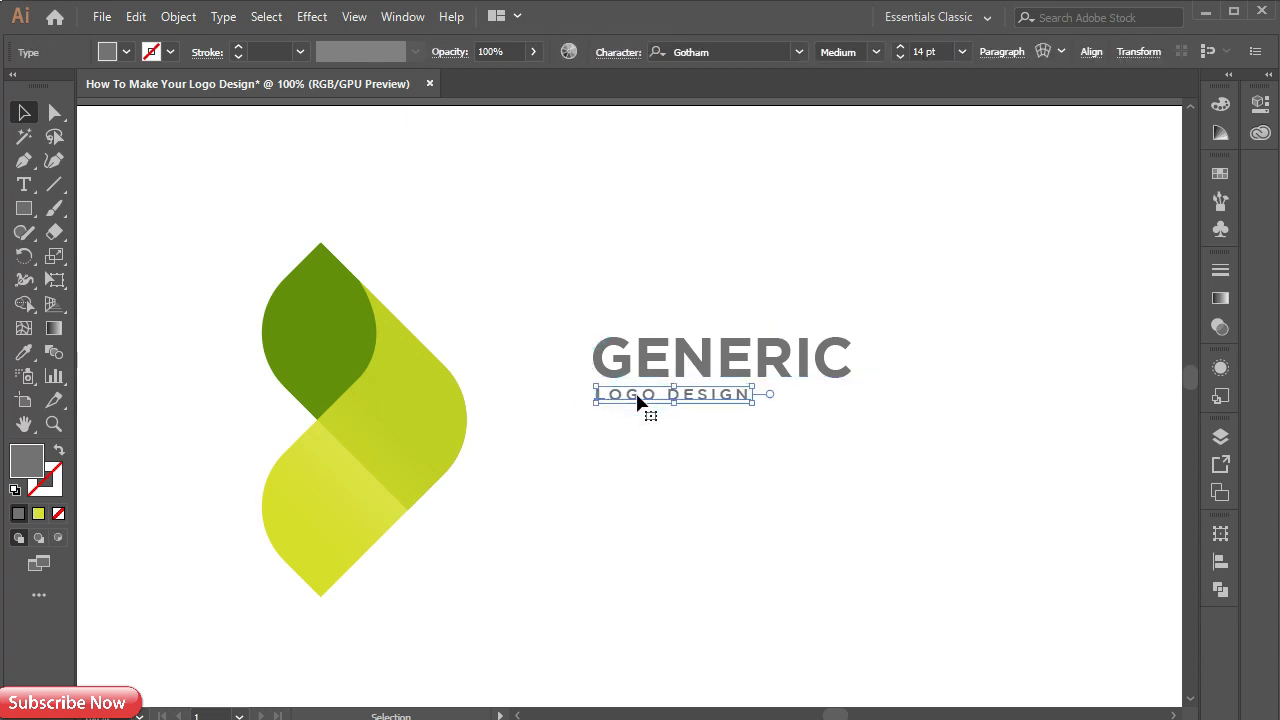
key(Right)
click(557, 477)
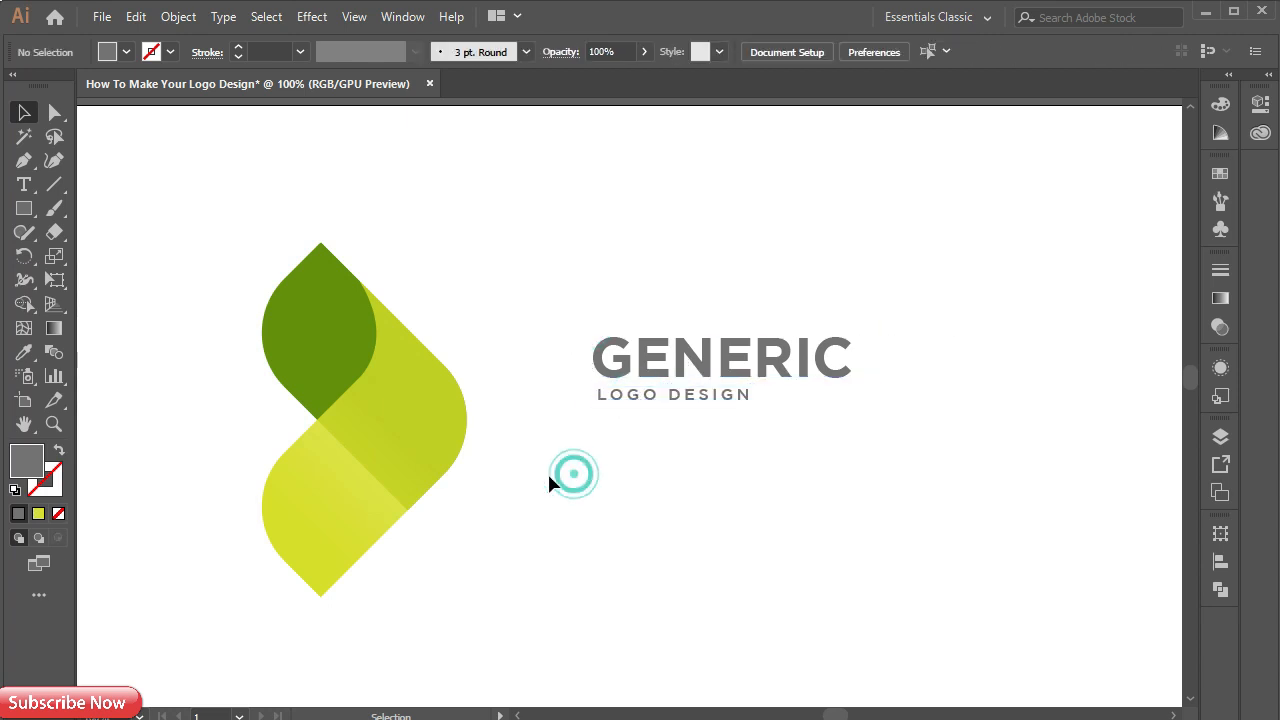
Colour the LOGO DESIGN line with the dark green sampled from the top leaf using the Eyedropper.
click(645, 390)
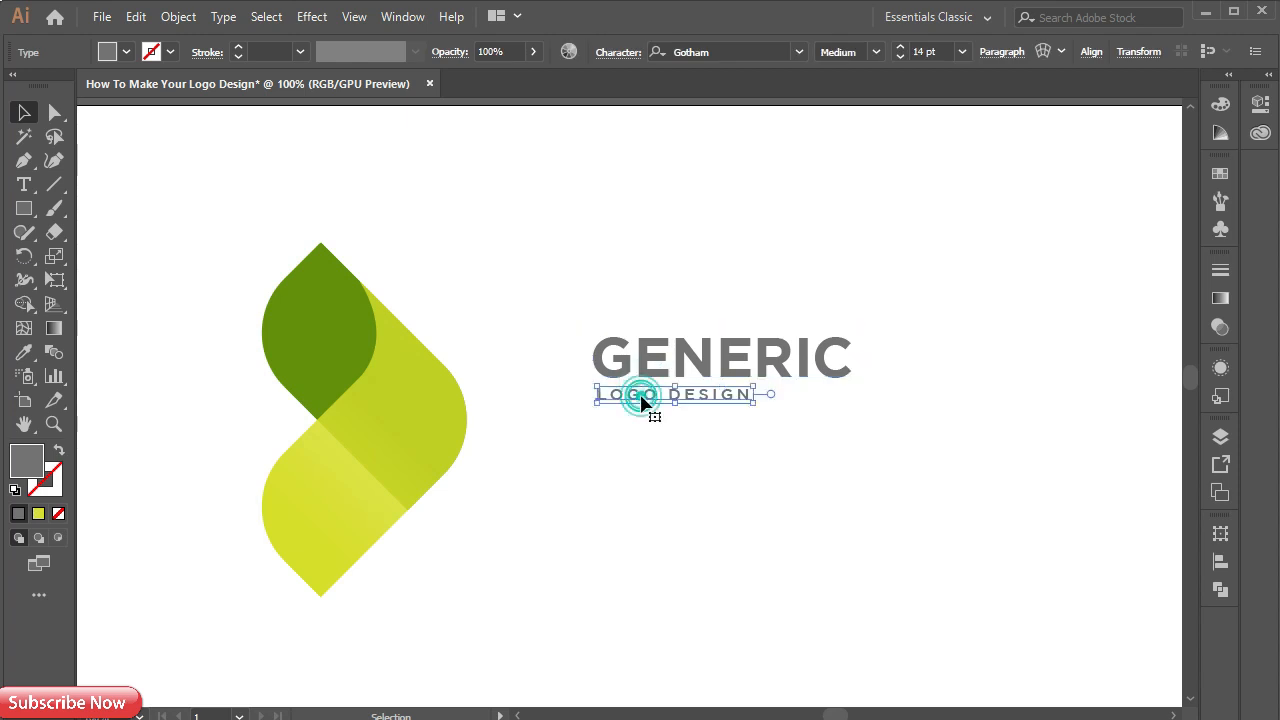
click(24, 352)
click(293, 302)
click(24, 112)
click(393, 248)
Scale the leaf logo down and move it closer to the text.
drag(229, 231, 466, 618)
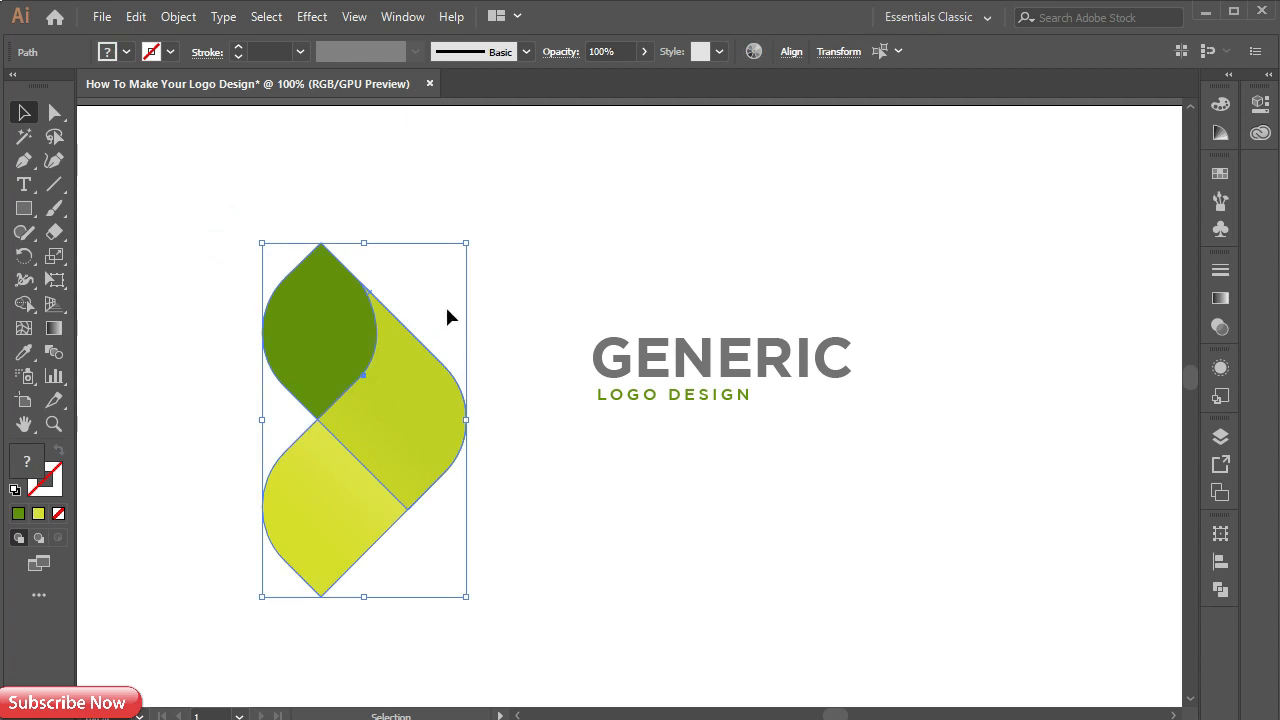
drag(463, 246, 430, 305)
drag(381, 487, 499, 412)
drag(552, 230, 528, 264)
mouse_move(485, 375)
mouse_down()
mouse_move(492, 367)
mouse_move(473, 380)
mouse_up()
click(708, 468)
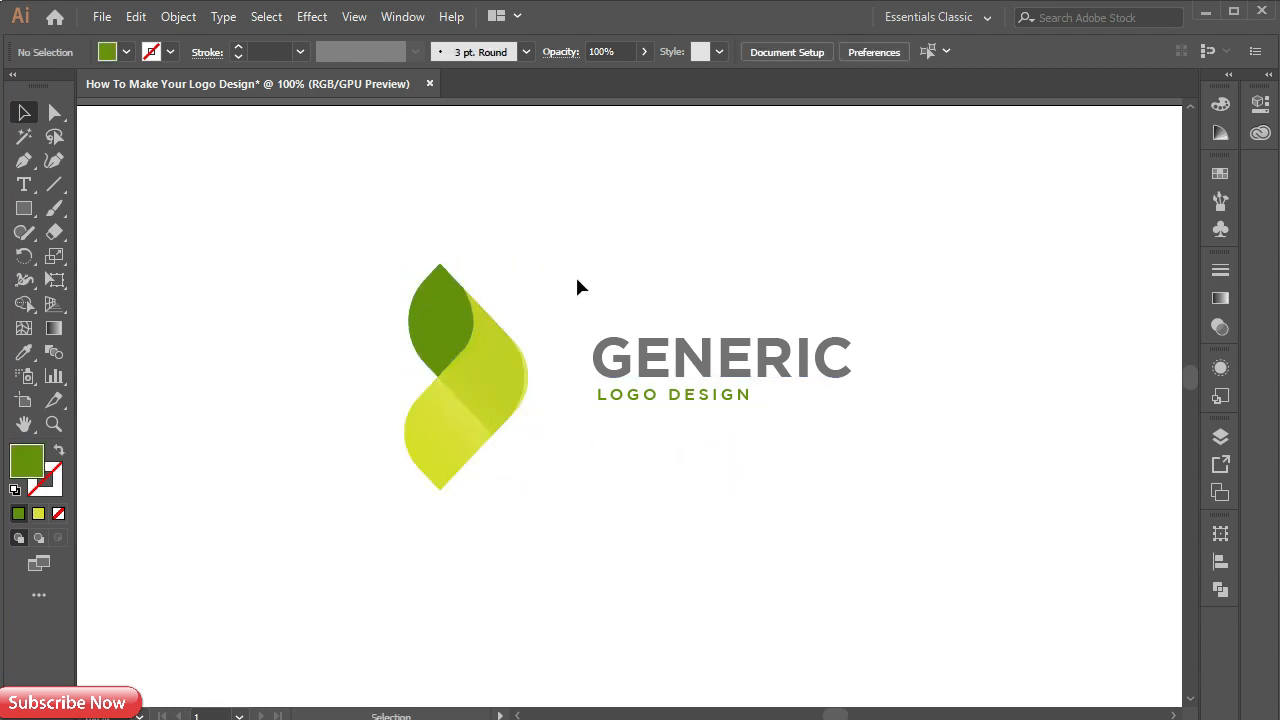
Convert both text lines to outlines and group them.
drag(577, 286, 765, 455)
right_click(697, 380)
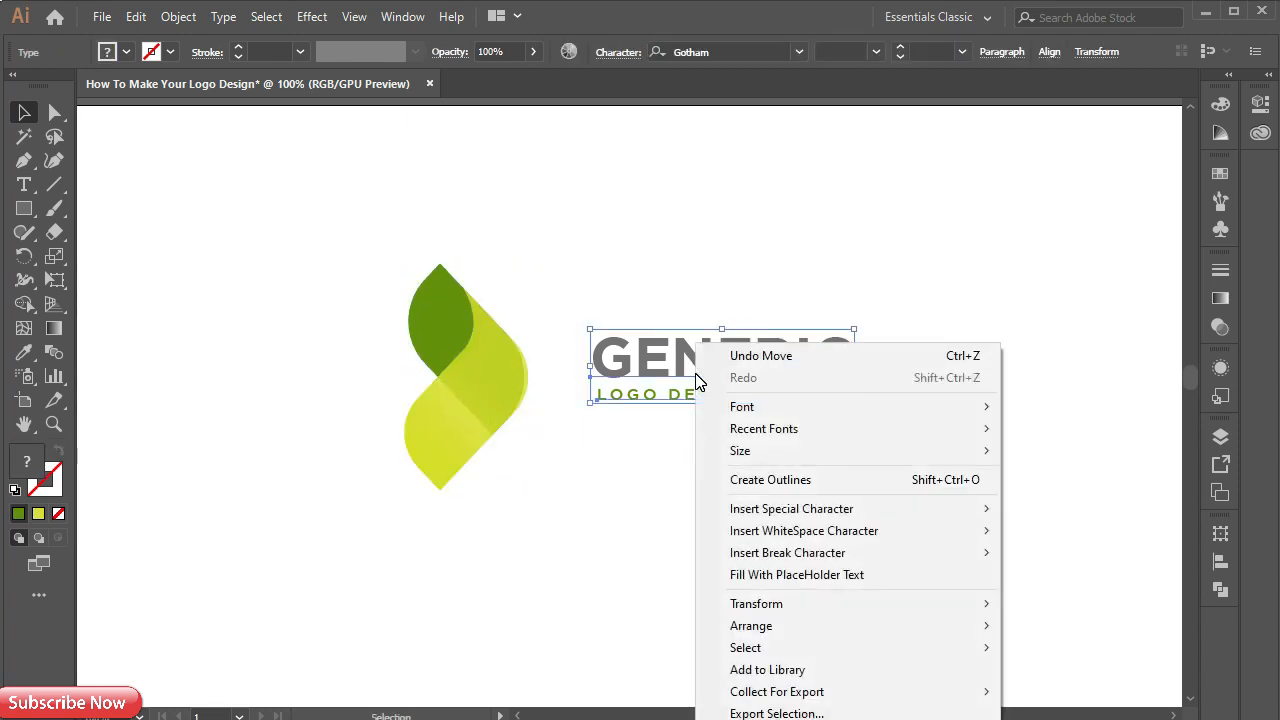
click(757, 480)
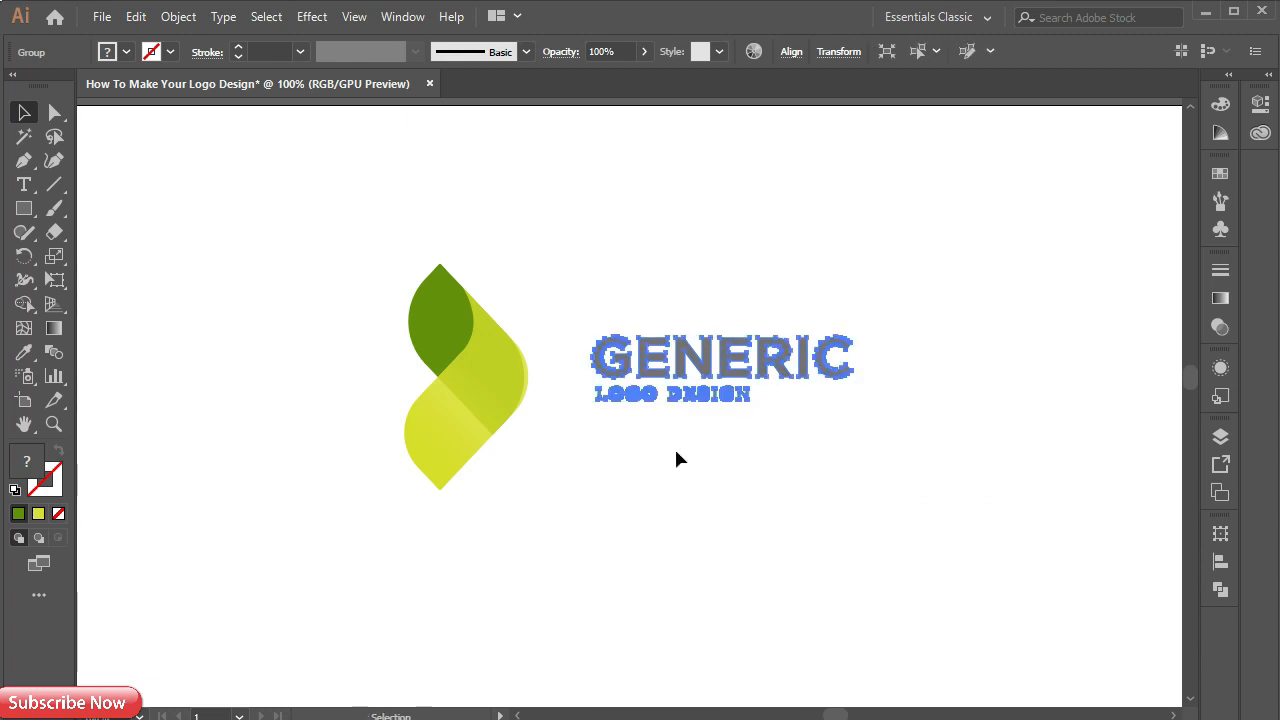
Group the shapes of the leaf logo.
drag(334, 250, 556, 485)
right_click(482, 336)
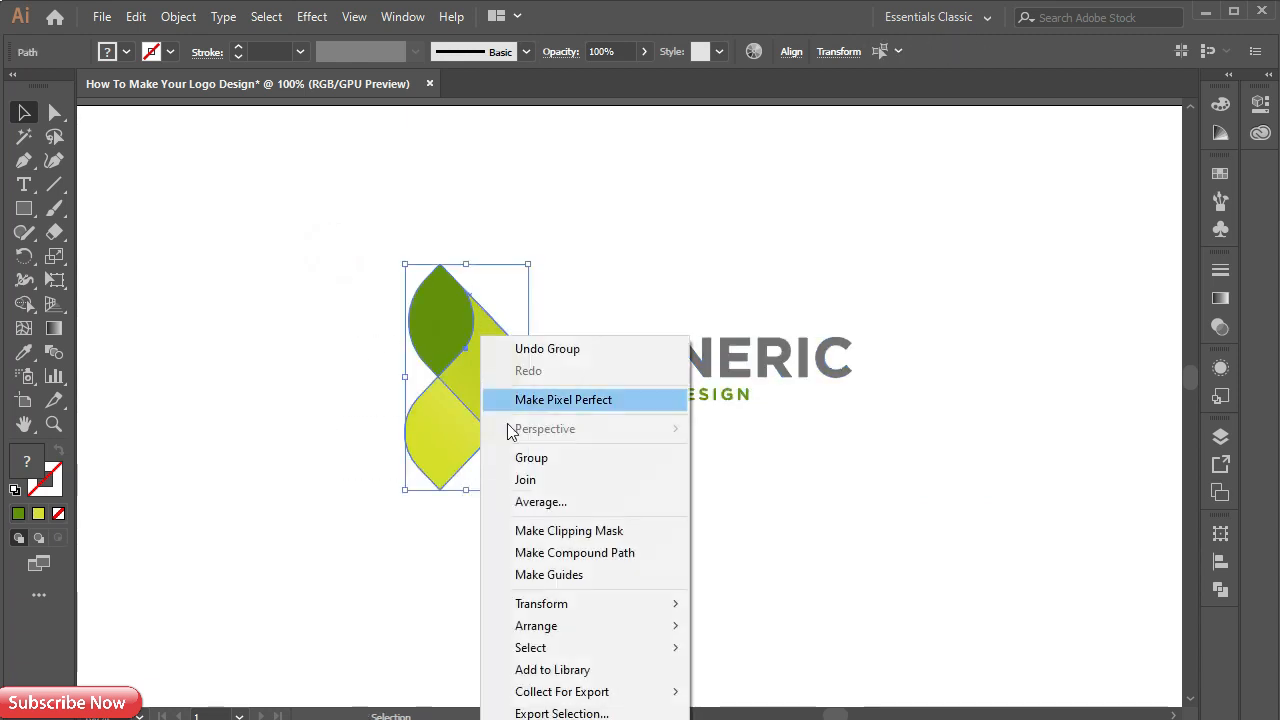
click(530, 455)
click(641, 470)
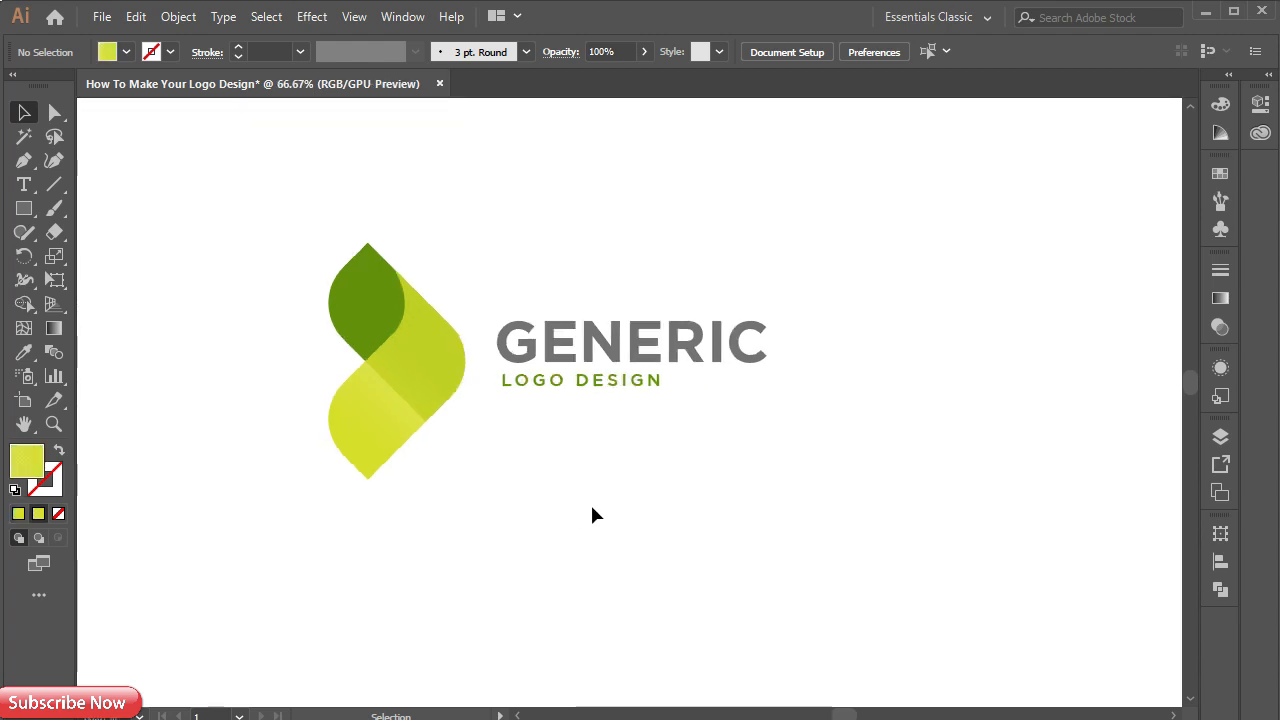
Convert both text lines to outlines and group them.
click(611, 497)
drag(502, 280, 731, 470)
right_click(595, 357)
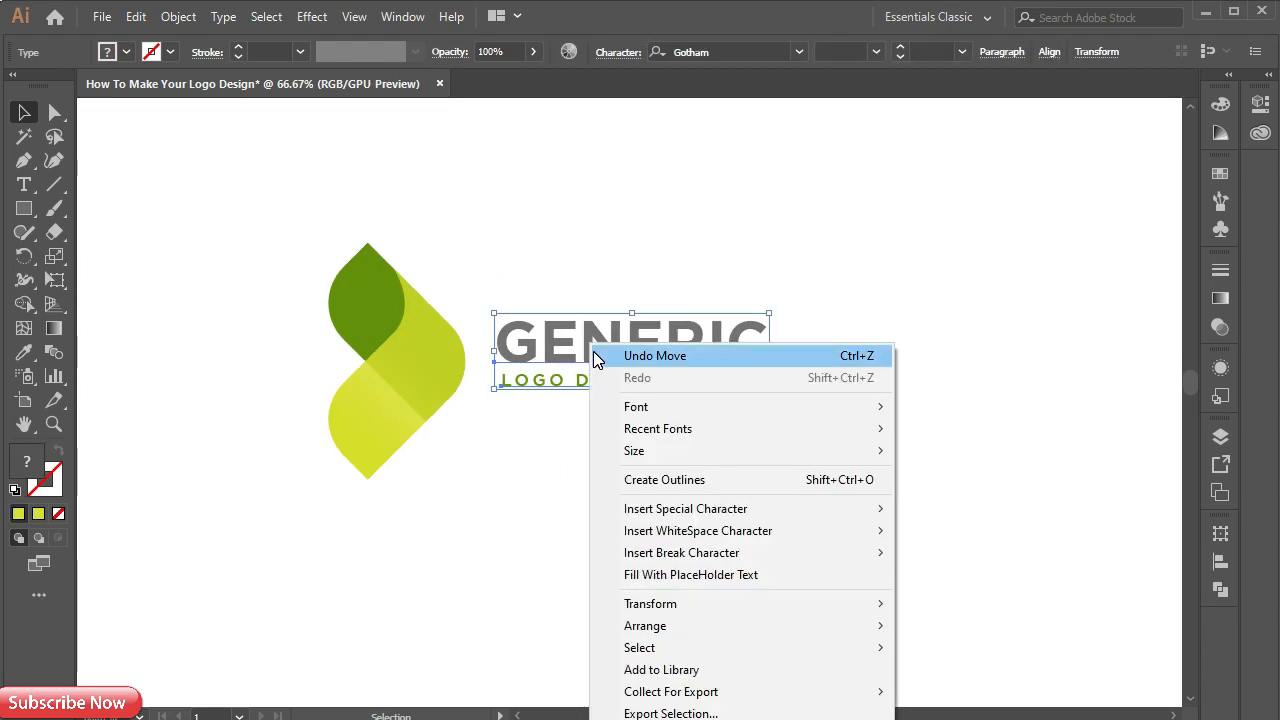
click(660, 480)
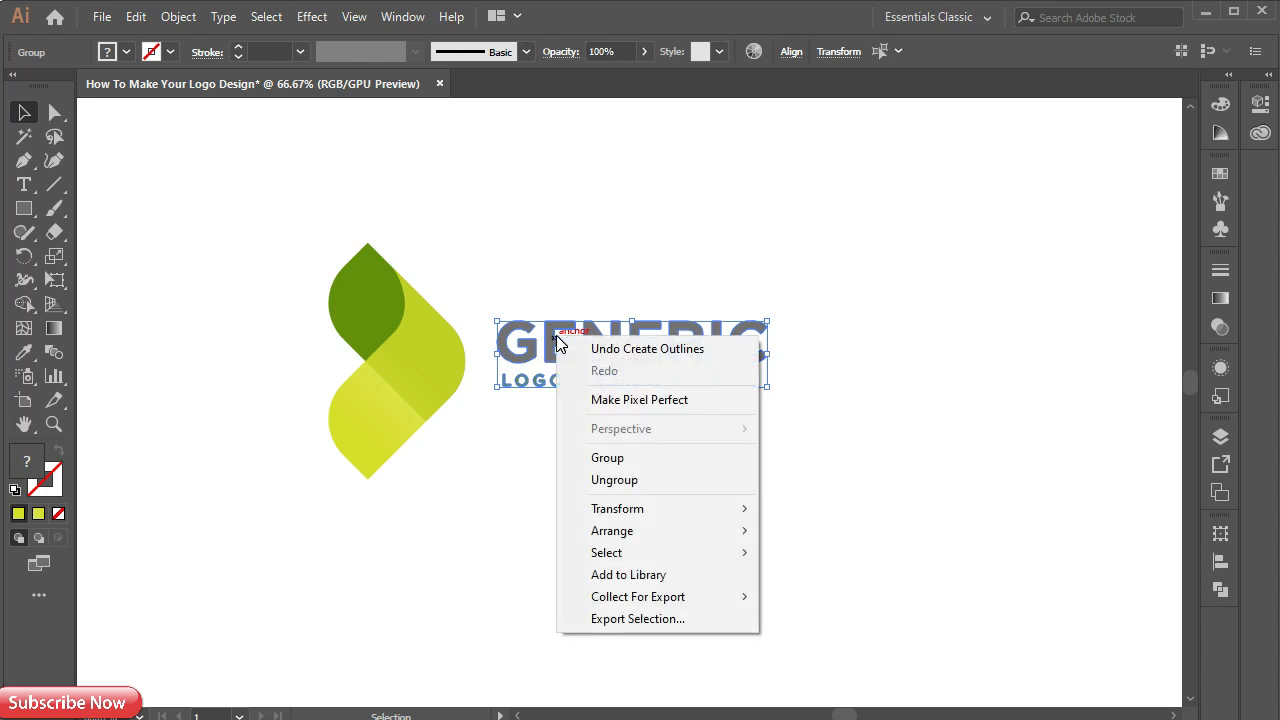
click(612, 458)
click(451, 493)
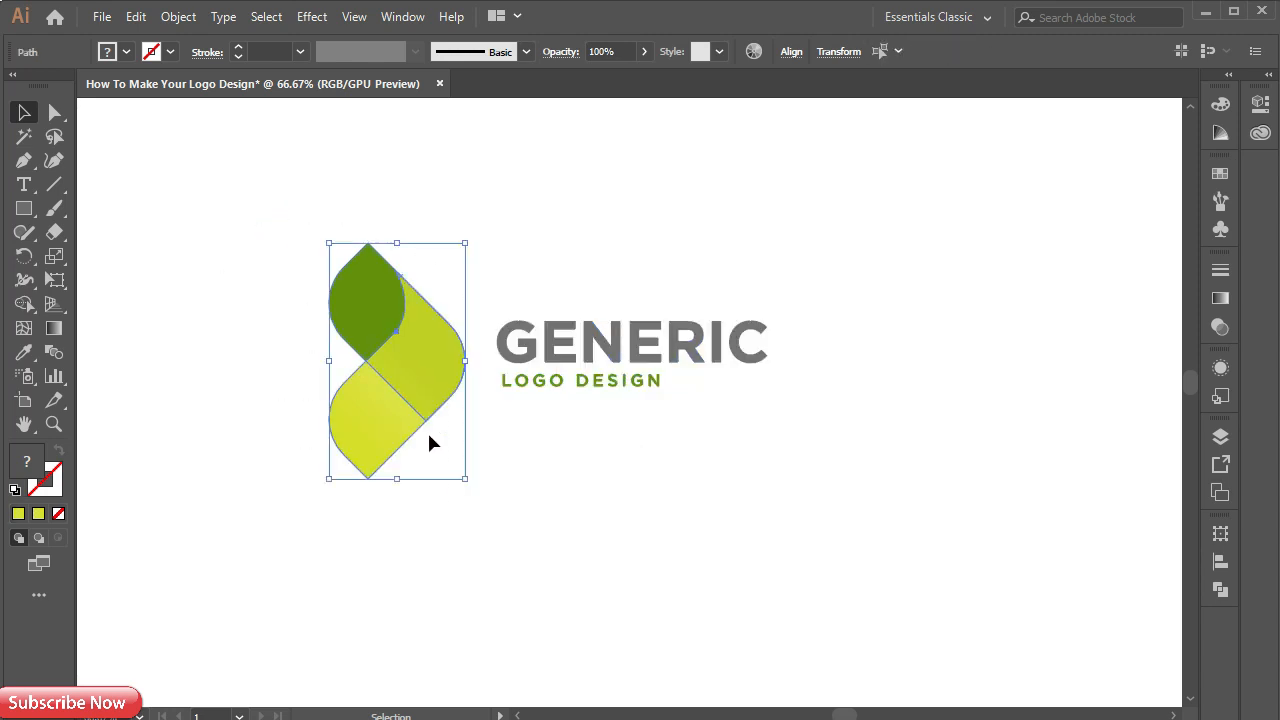
Group the shapes of the leaf logo.
right_click(404, 340)
click(459, 462)
click(645, 485)
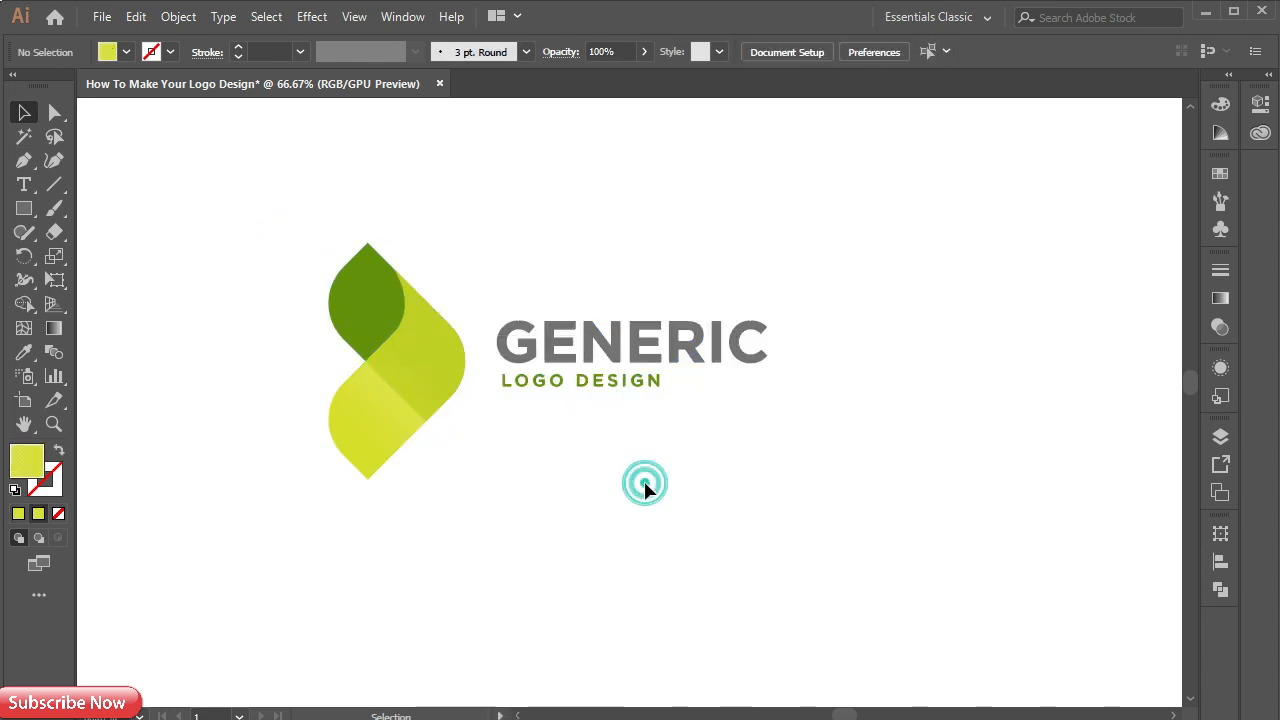
Align the leaf logo and the text group on their vertical centres.
key(ctrl+a)
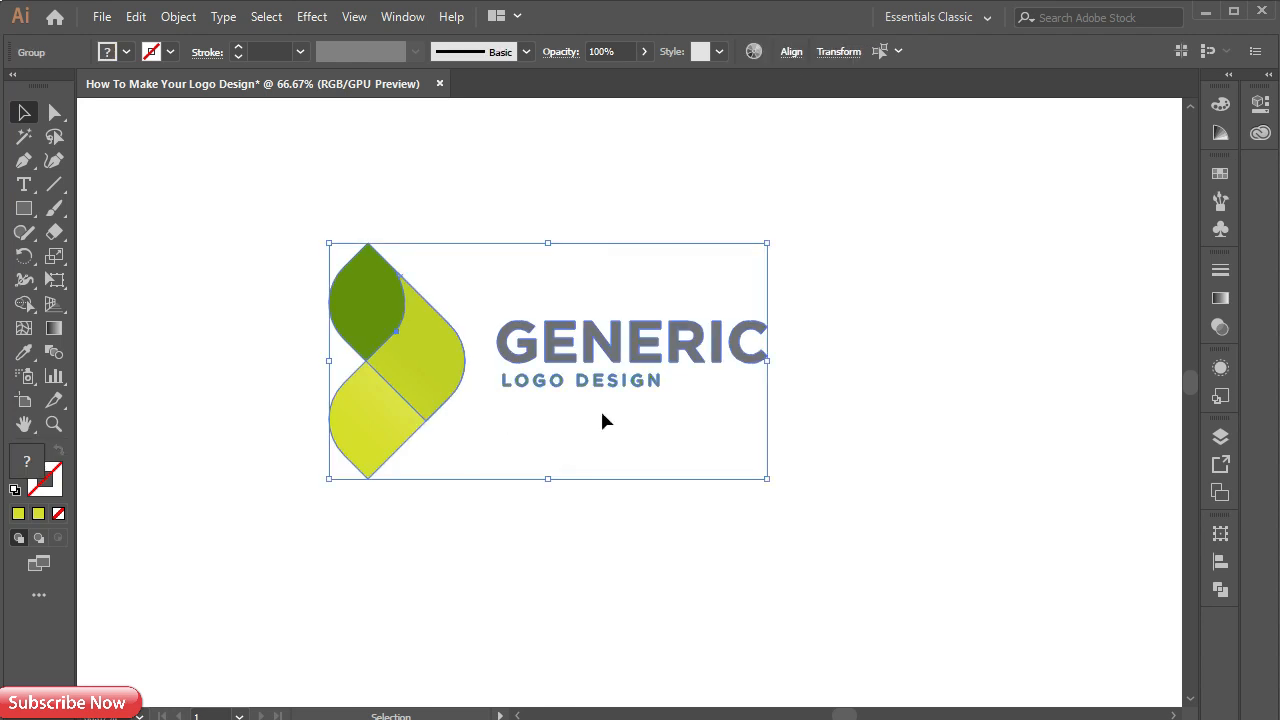
key(a)
click(790, 55)
click(748, 107)
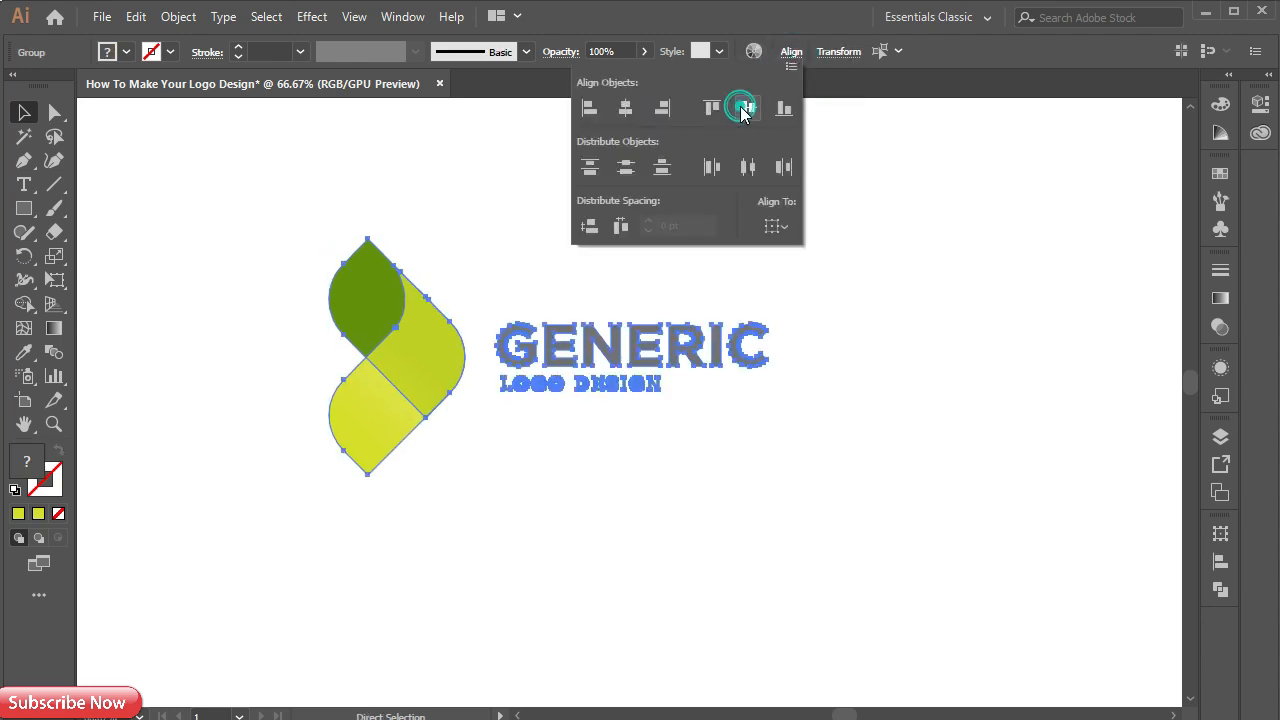
key(v)
click(260, 431)
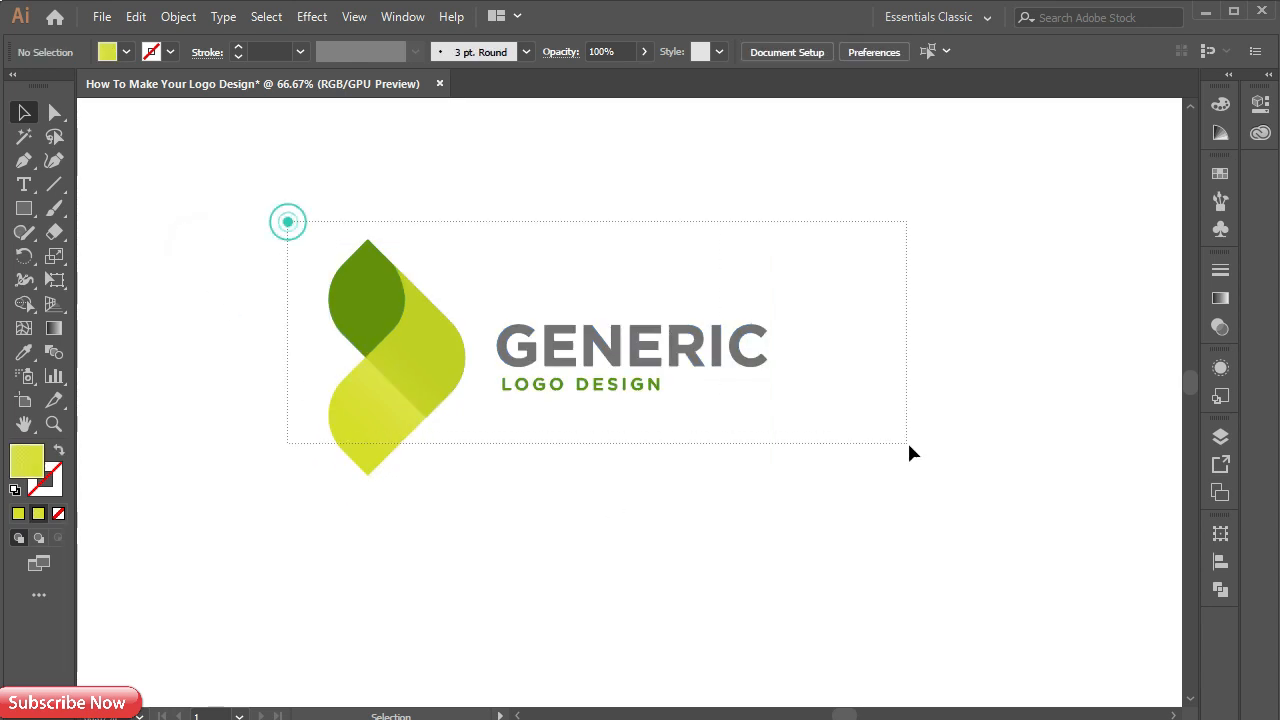
Duplicate the complete logo horizontally to the right of the original.
key(ctrl+a)
key(a)
key(v)
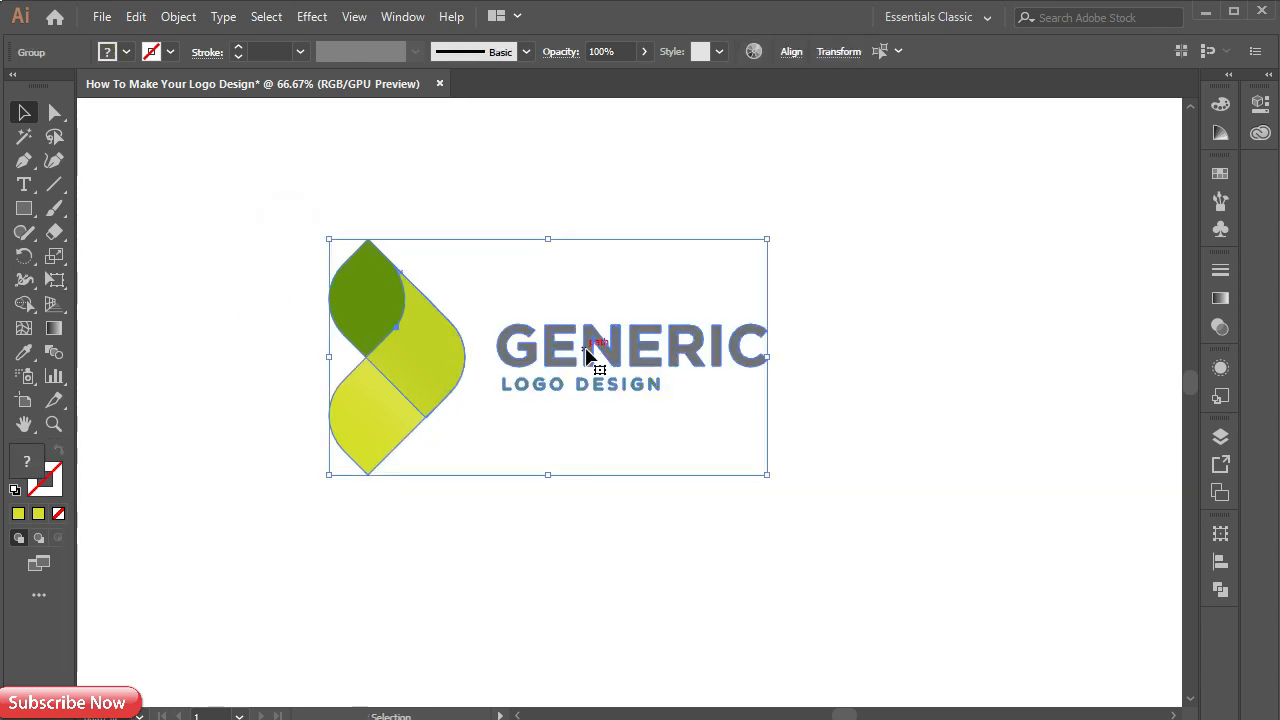
drag(588, 352, 1064, 352)
drag(889, 485, 749, 511)
drag(160, 234, 535, 538)
drag(458, 369, 361, 369)
key(ctrl+z)
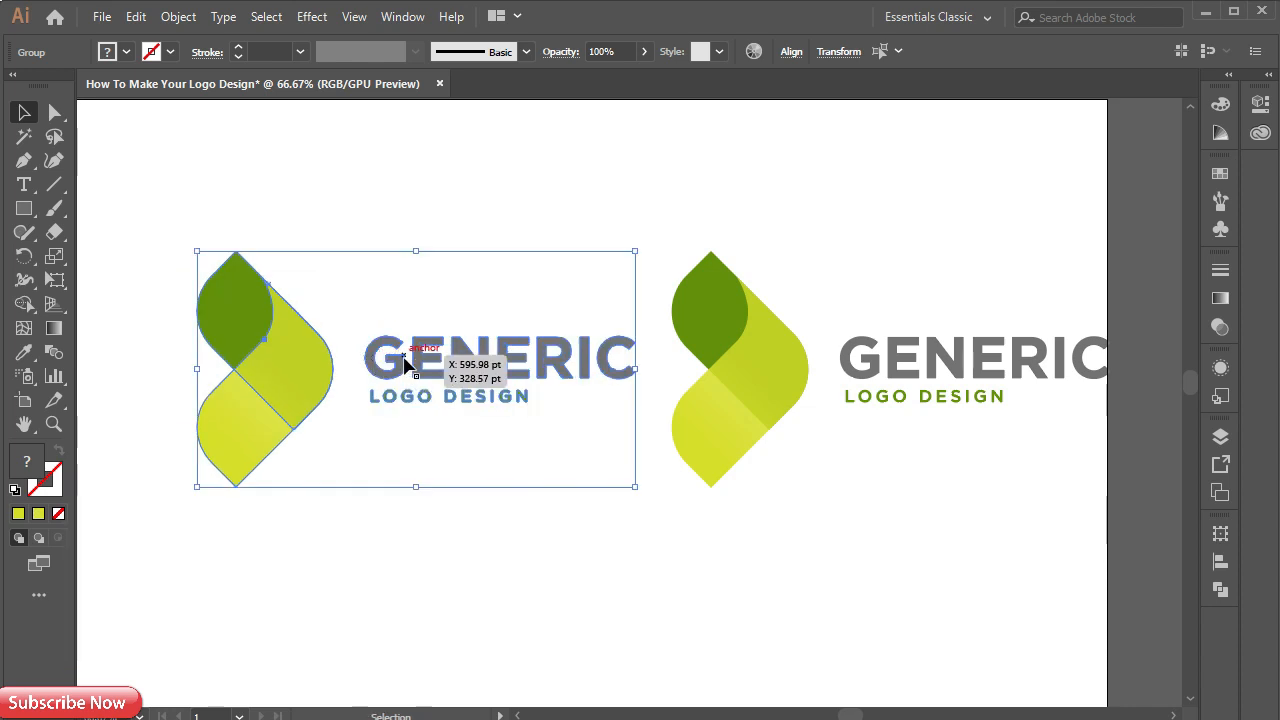
Reposition the original logo and its copy to leave more space between them.
shift+click(413, 371)
drag(377, 271, 414, 357)
click(614, 309)
drag(623, 336, 681, 333)
drag(678, 268, 1006, 476)
drag(929, 400, 884, 400)
click(954, 524)
Rotate the copy's leaf mark 90° clockwise and place it above the GENERIC text.
drag(663, 254, 790, 356)
drag(848, 239, 826, 389)
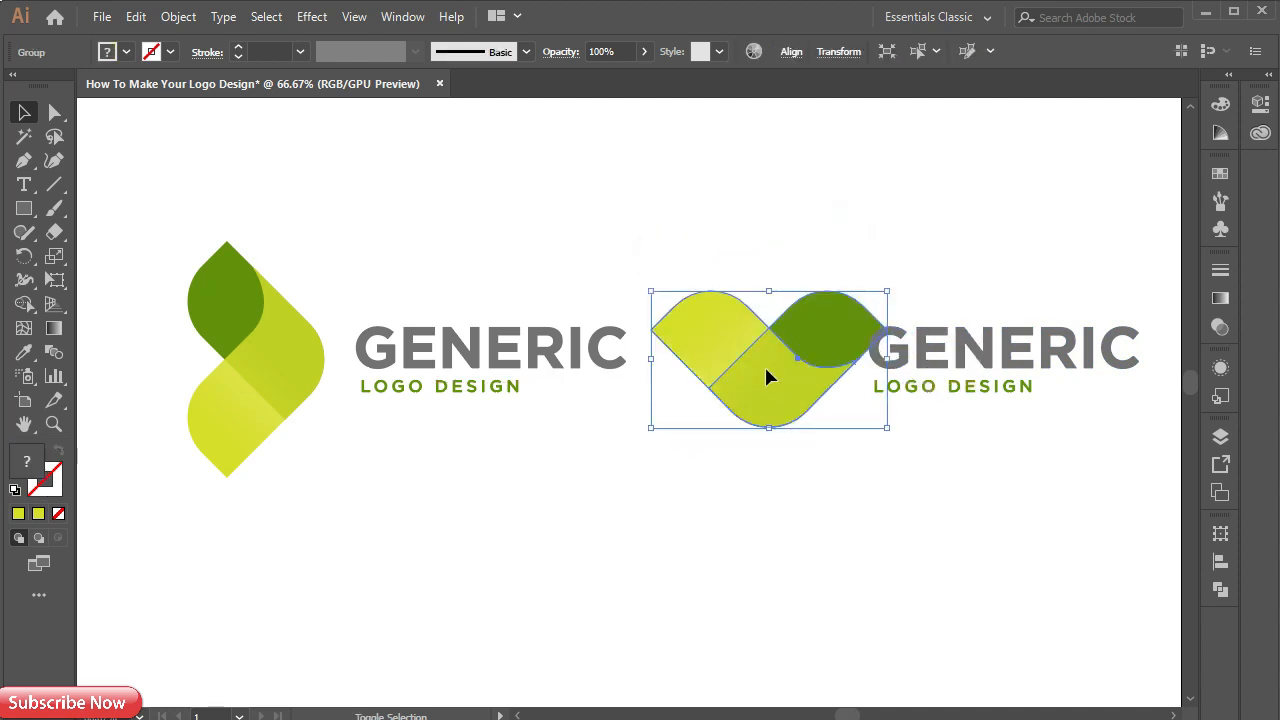
drag(761, 361, 985, 258)
Ungroup the copy's text and move the LOGO DESIGN line to roughly the middle beneath GENERIC.
click(880, 386)
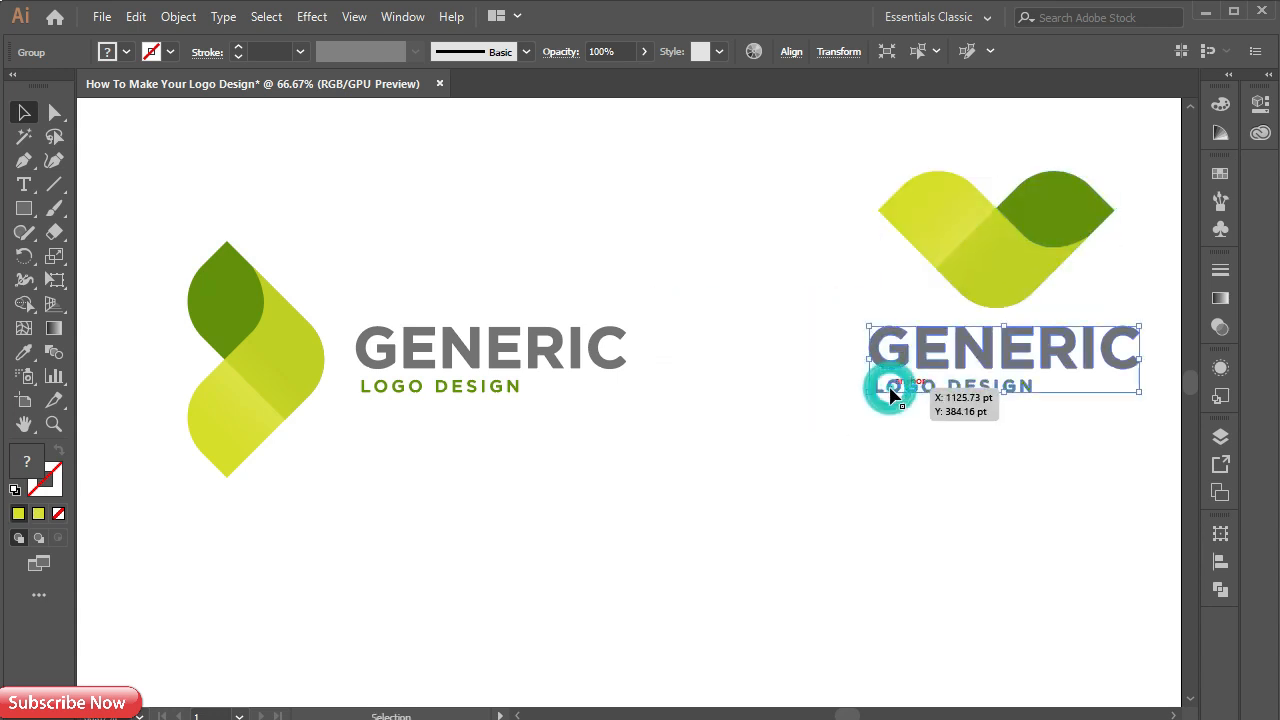
right_click(878, 394)
click(934, 557)
click(880, 443)
click(891, 394)
drag(891, 394, 960, 398)
click(980, 471)
Align the copy's GENERIC and LOGO DESIGN lines on their horizontal centres.
drag(962, 460, 1047, 463)
key(ctrl+g)
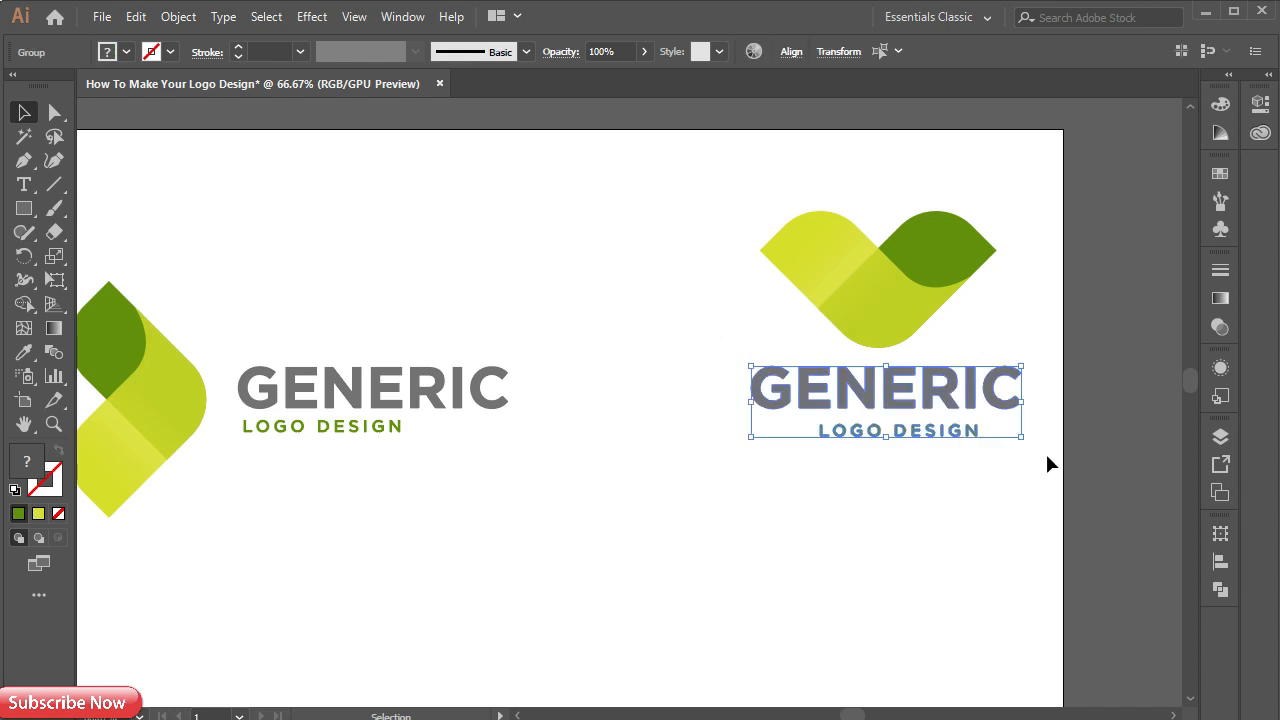
click(791, 52)
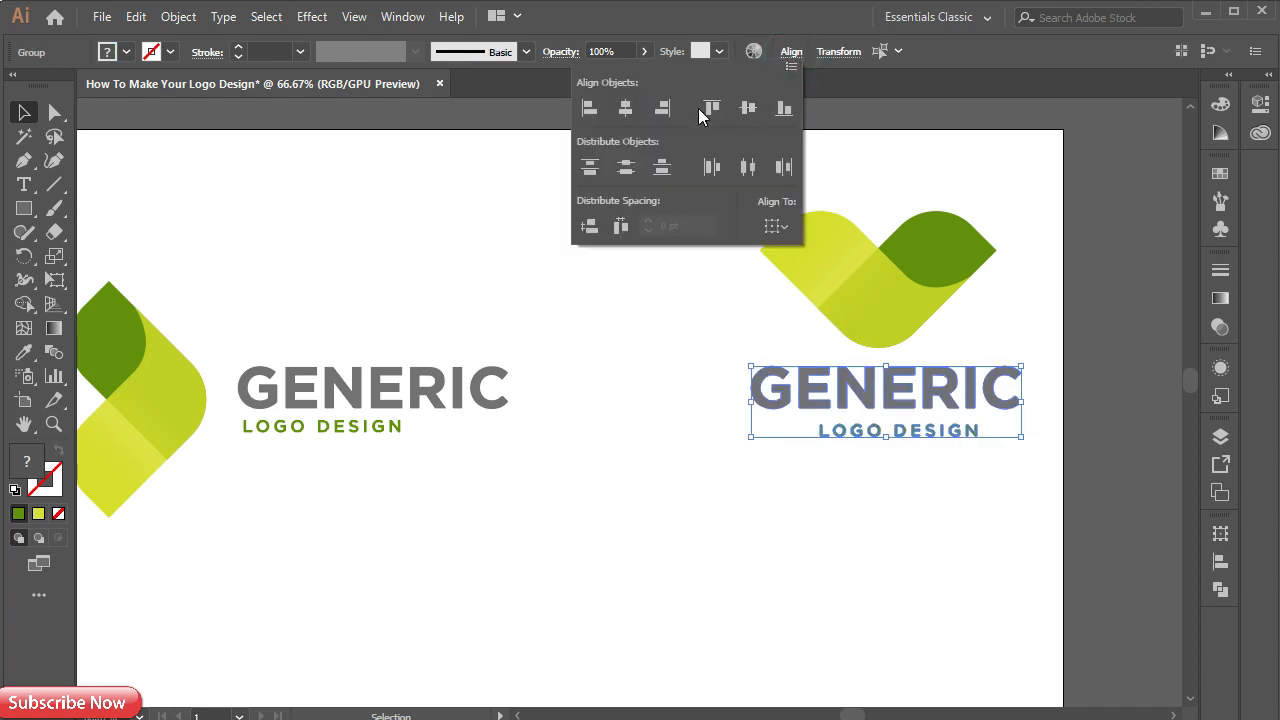
click(624, 108)
click(628, 374)
Align the rotated leaf mark and the text beneath it on their horizontal centres.
drag(660, 206, 705, 250)
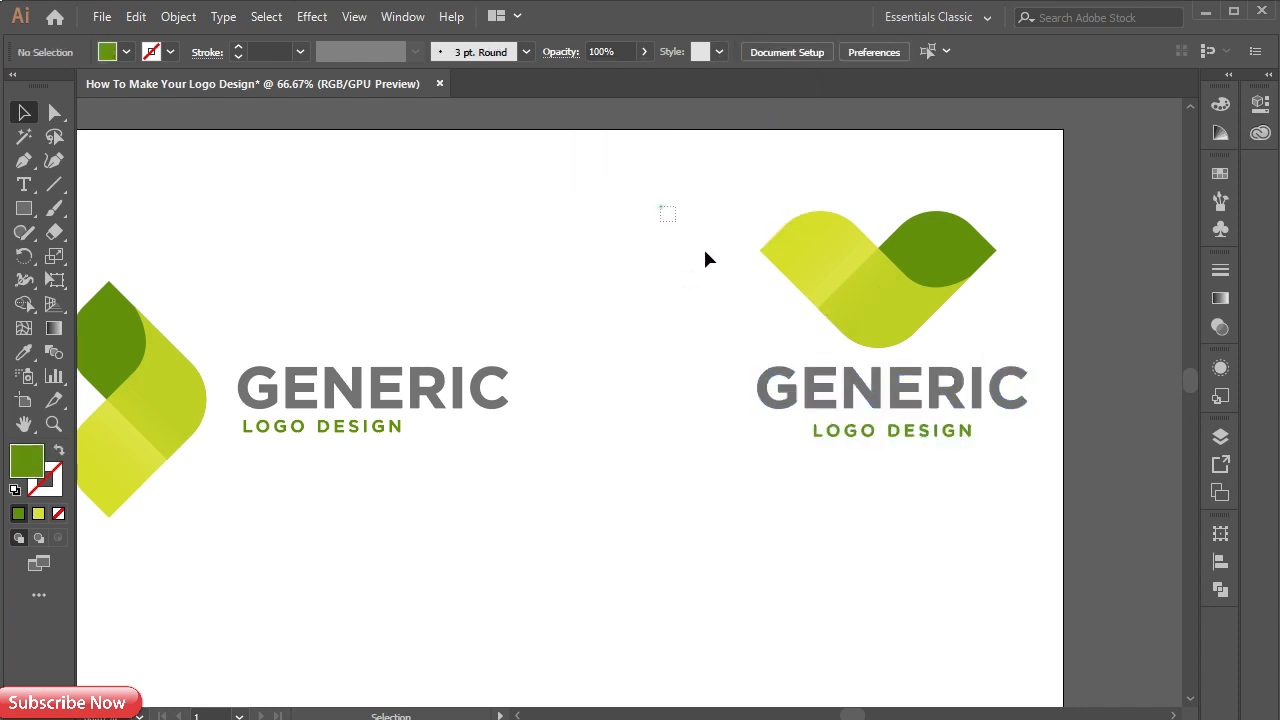
drag(1015, 518, 1007, 518)
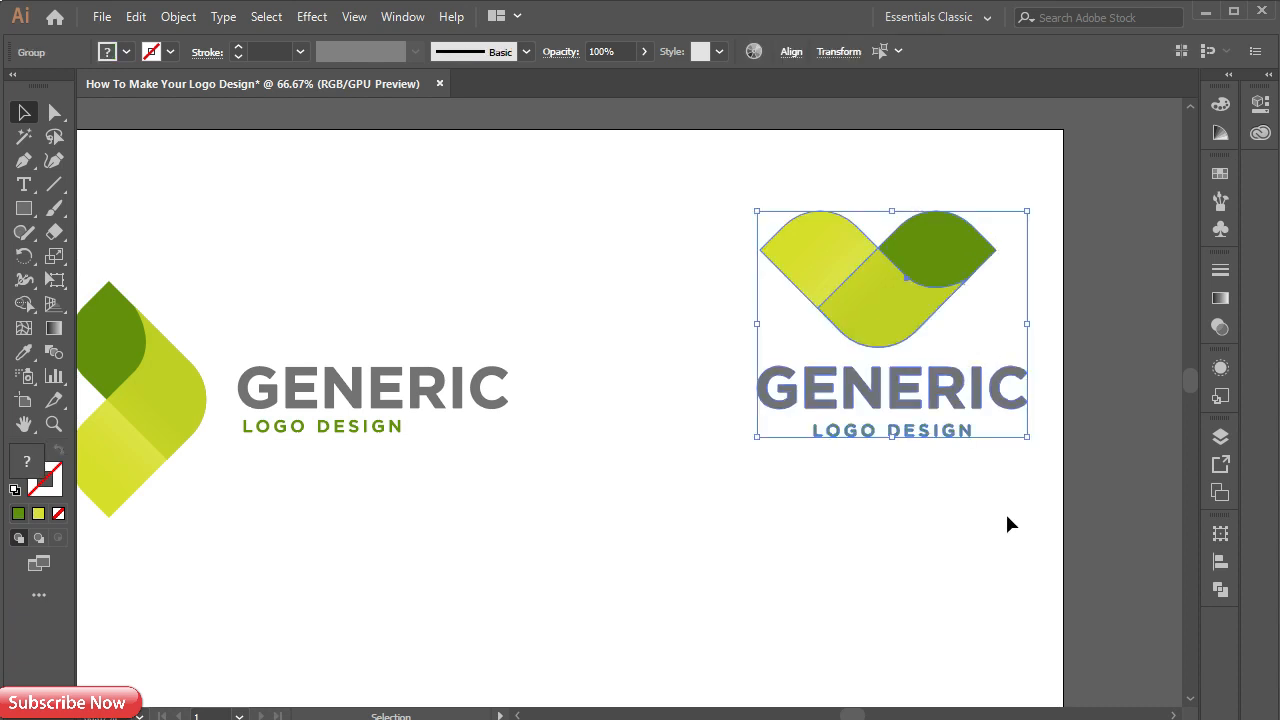
click(791, 52)
click(626, 108)
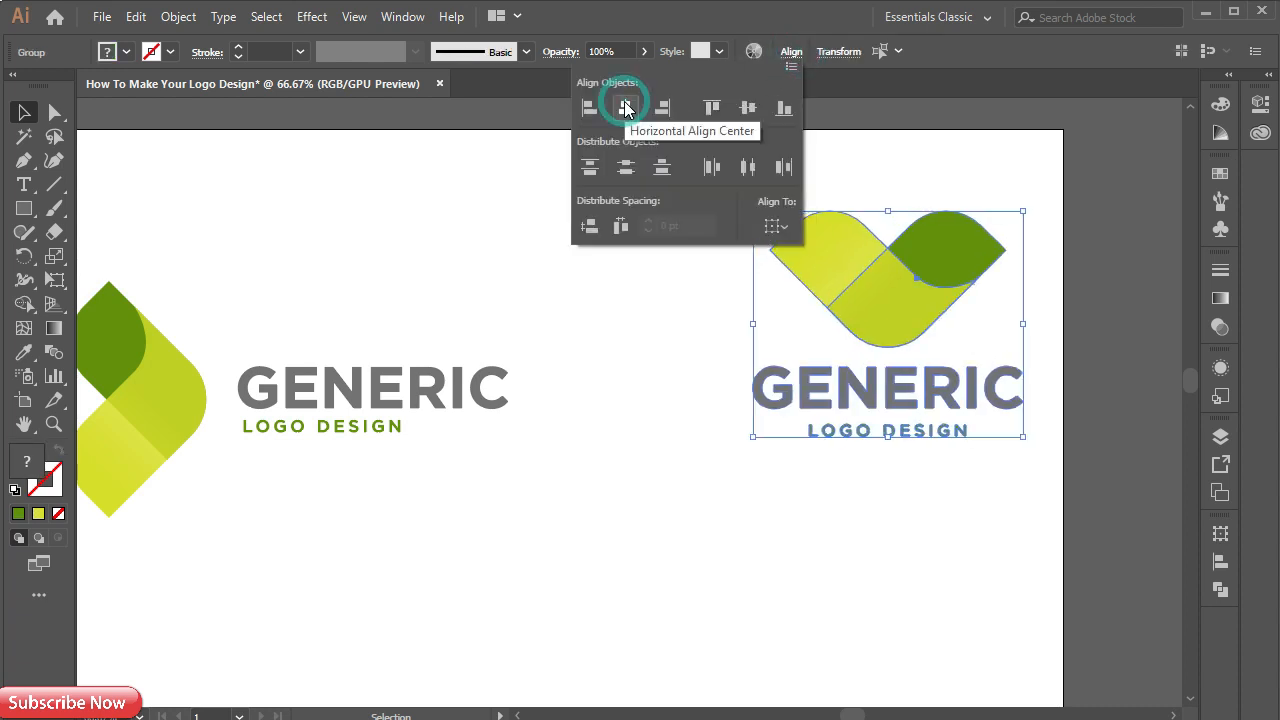
click(662, 400)
click(667, 418)
Move the rotated leaf mark slightly down towards GENERIC and bring the LOGO DESIGN line slightly closer beneath it.
click(880, 294)
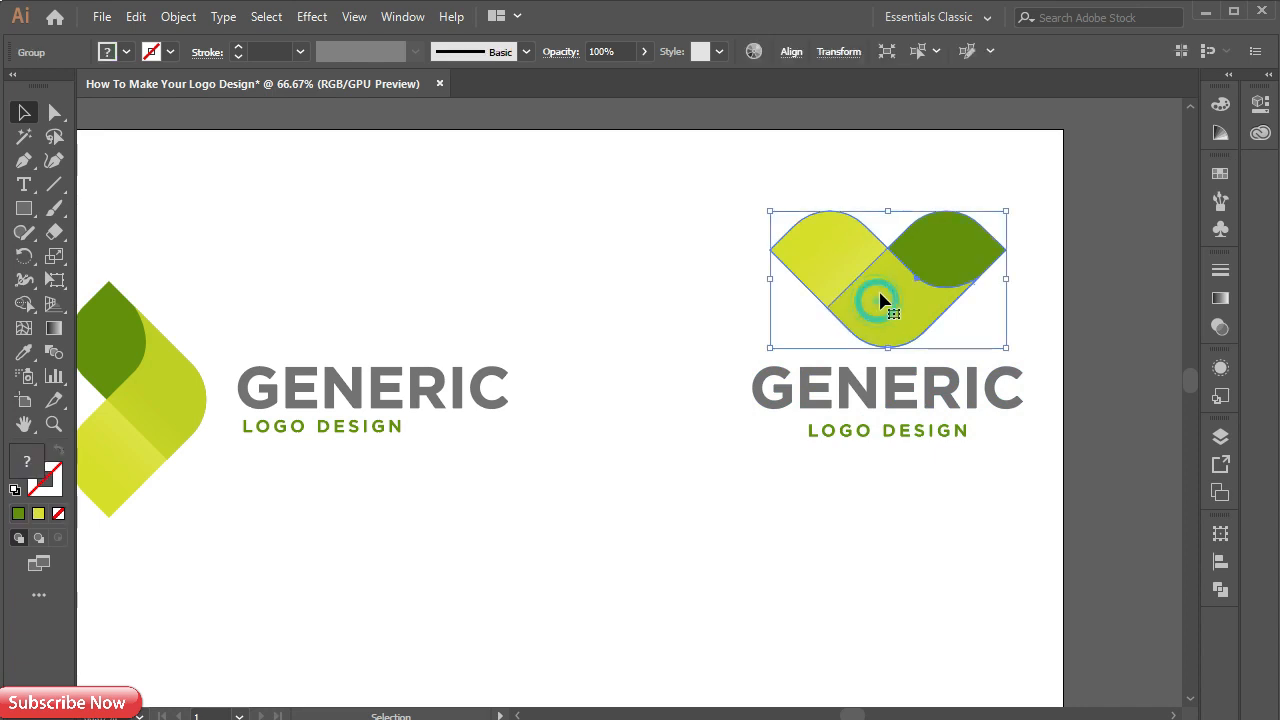
drag(878, 288, 883, 301)
click(710, 504)
drag(736, 352, 831, 436)
click(784, 495)
click(831, 434)
click(884, 311)
drag(884, 311, 884, 315)
click(729, 321)
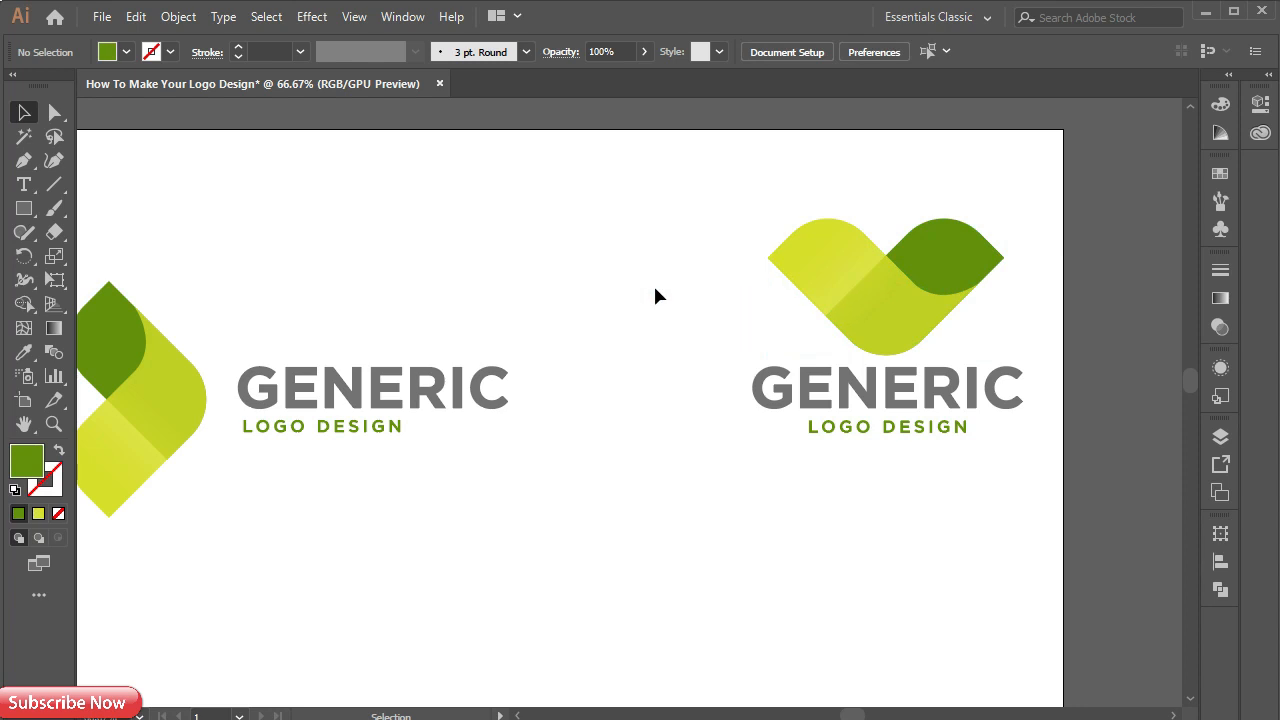
Realign the whole stacked logo on its horizontal centres after the spacing changes.
drag(677, 220, 958, 504)
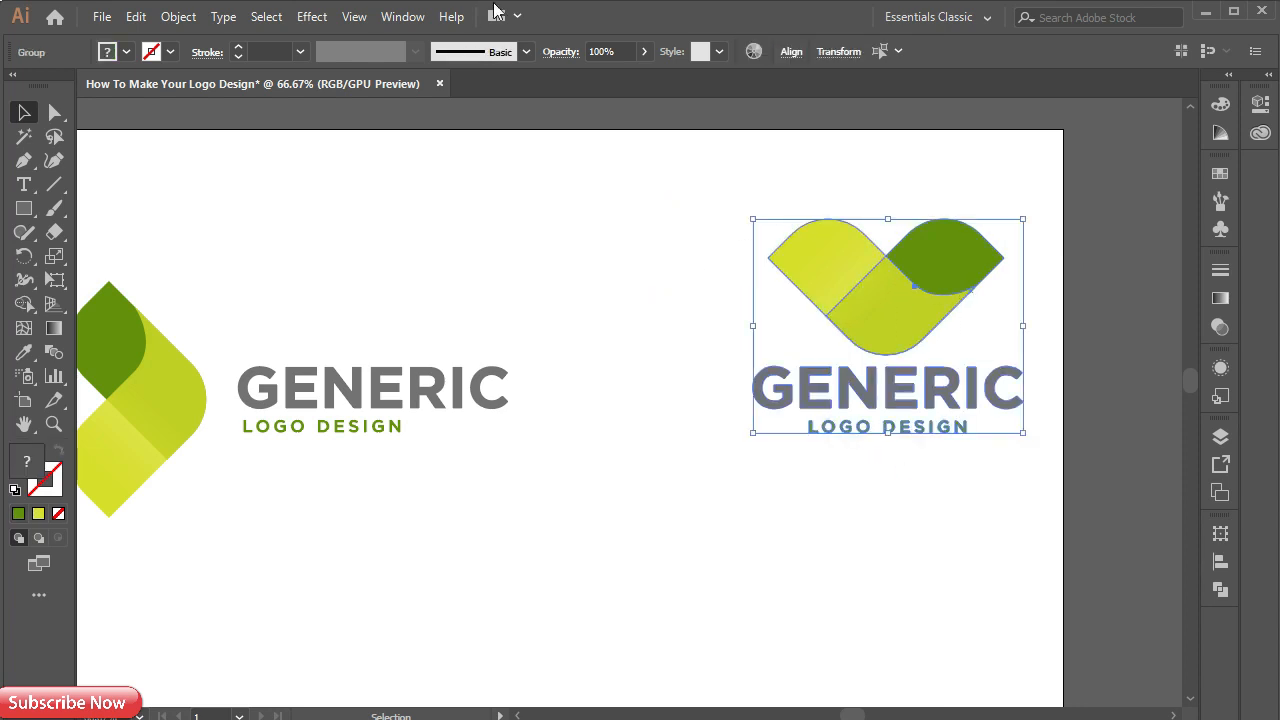
click(787, 57)
click(620, 112)
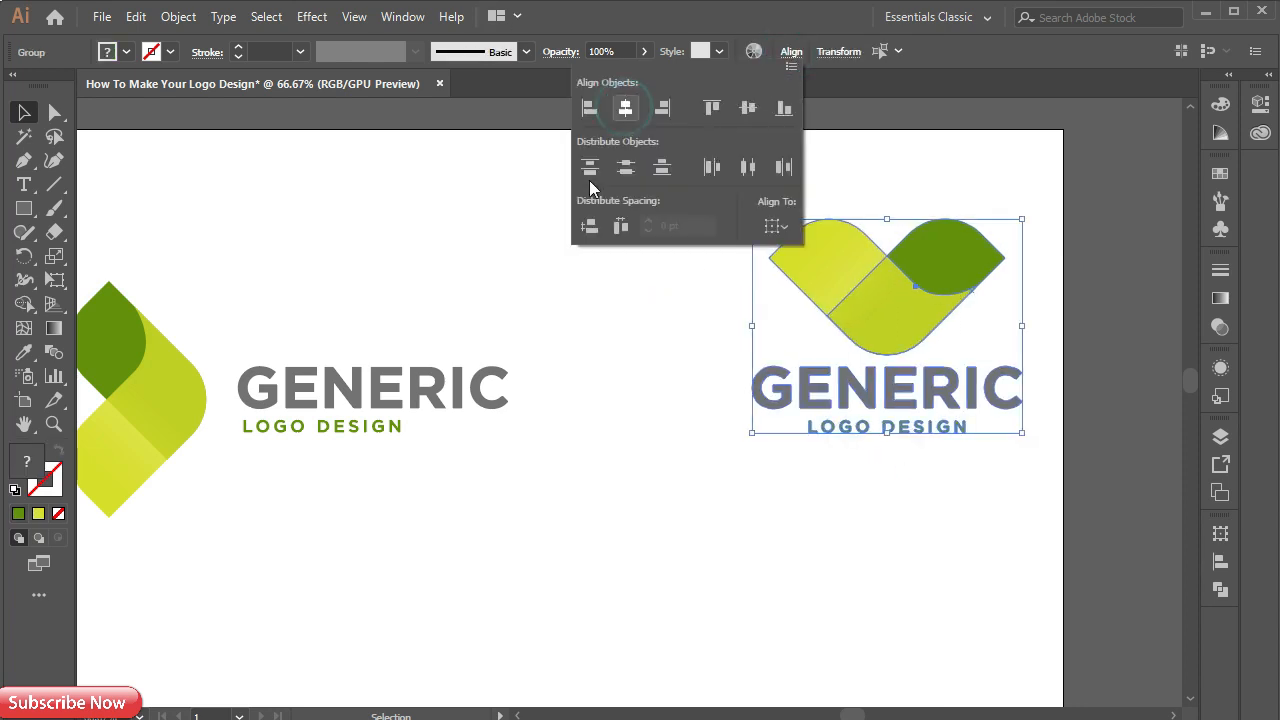
click(576, 314)
drag(562, 505, 656, 543)
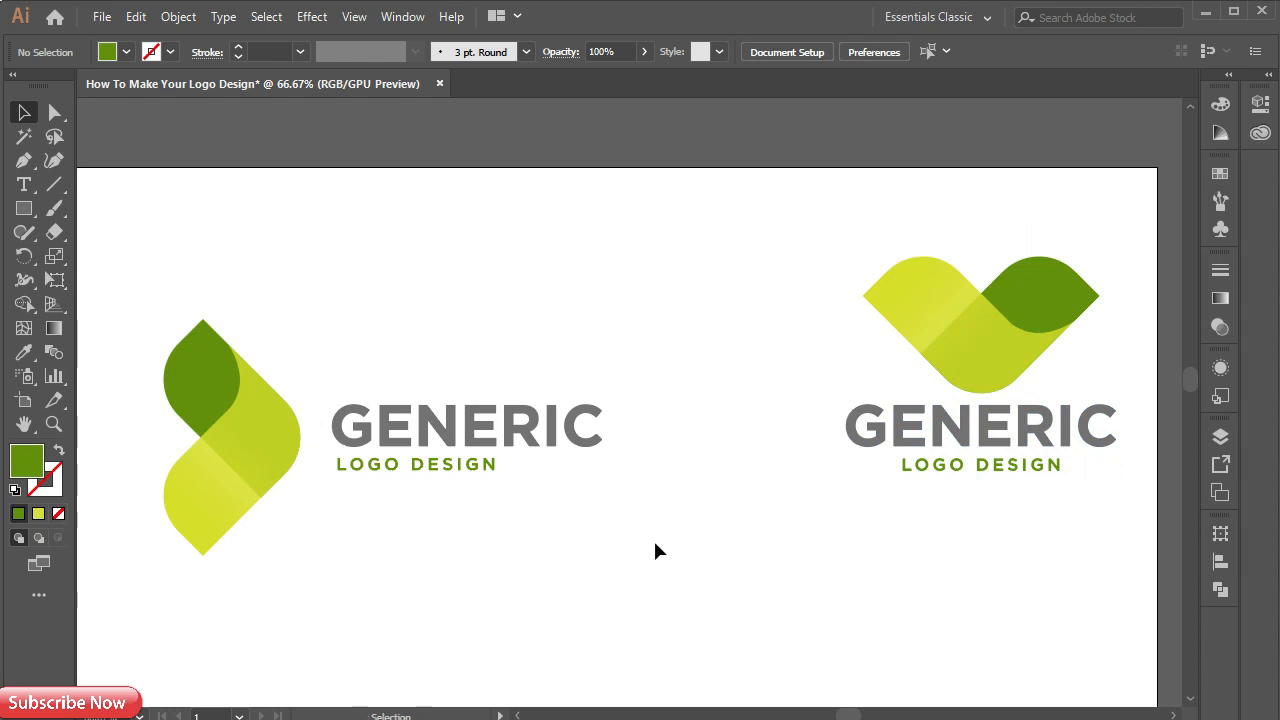
Create a new document named Presentation, 1920 pt wide and 1080 pt high.
key(ctrl+n)
click(1040, 193)
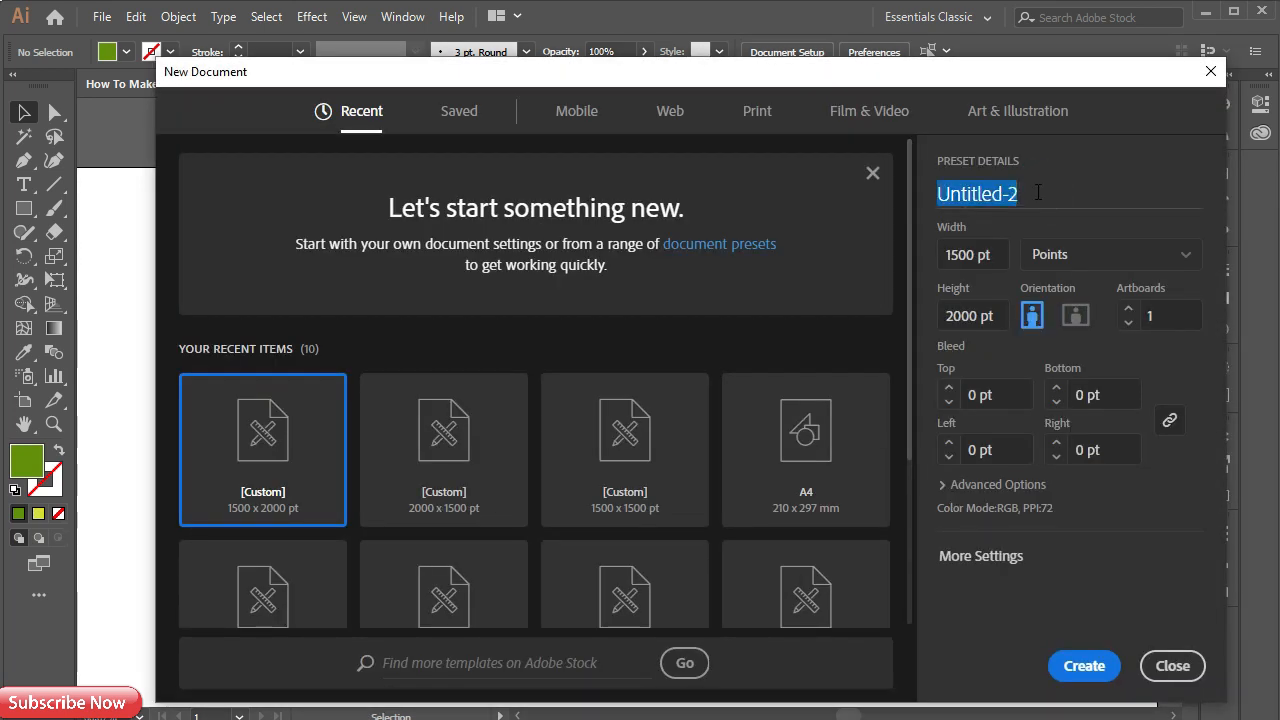
text(Presentation)
click(975, 255)
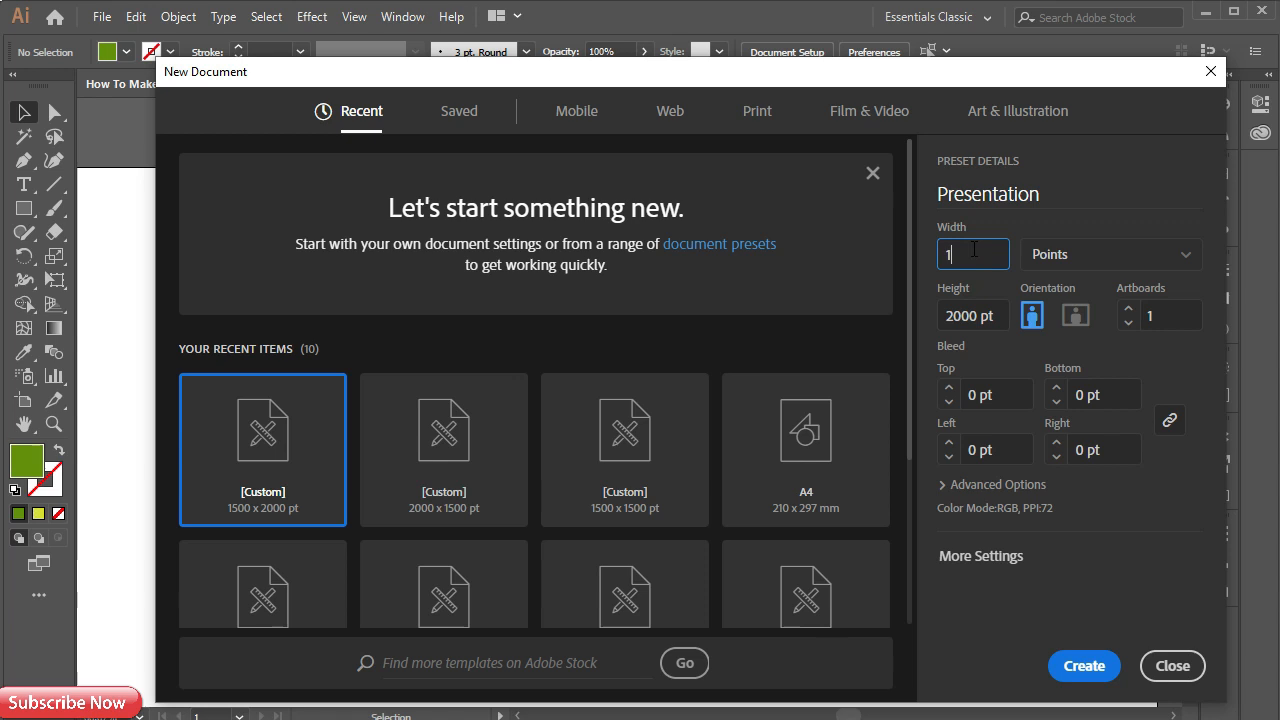
text(1920)
click(1004, 316)
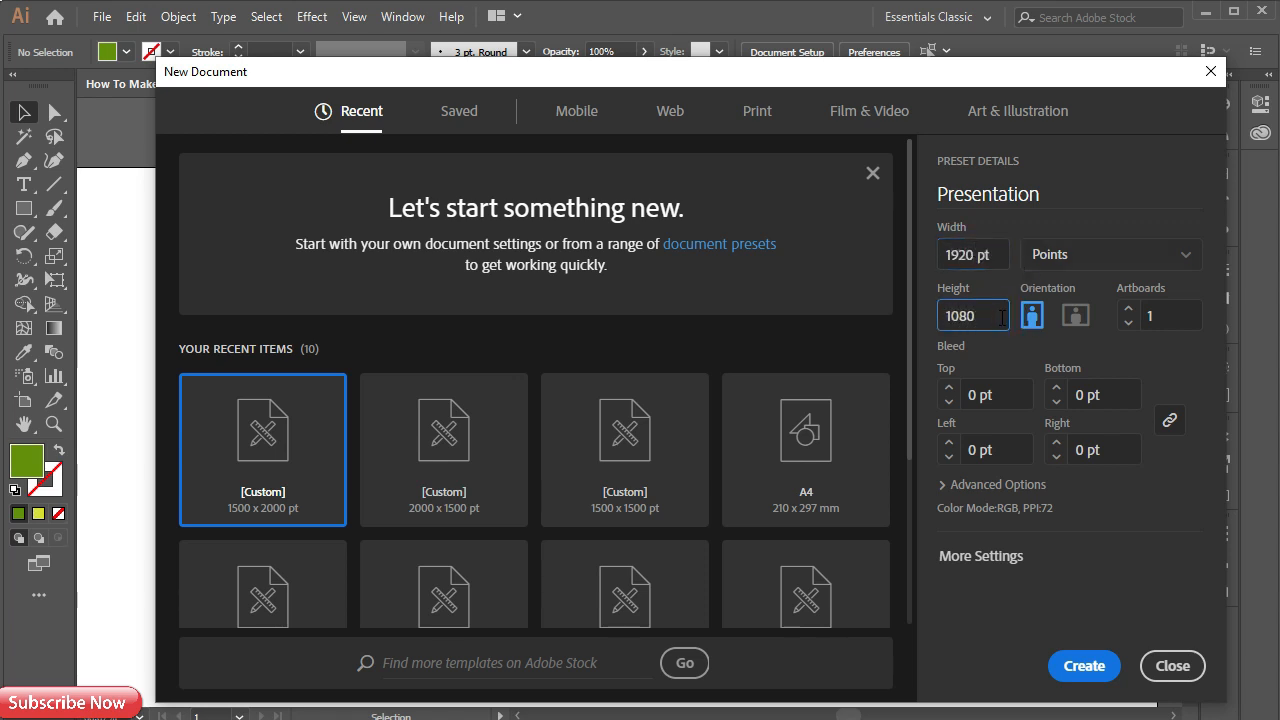
click(1083, 665)
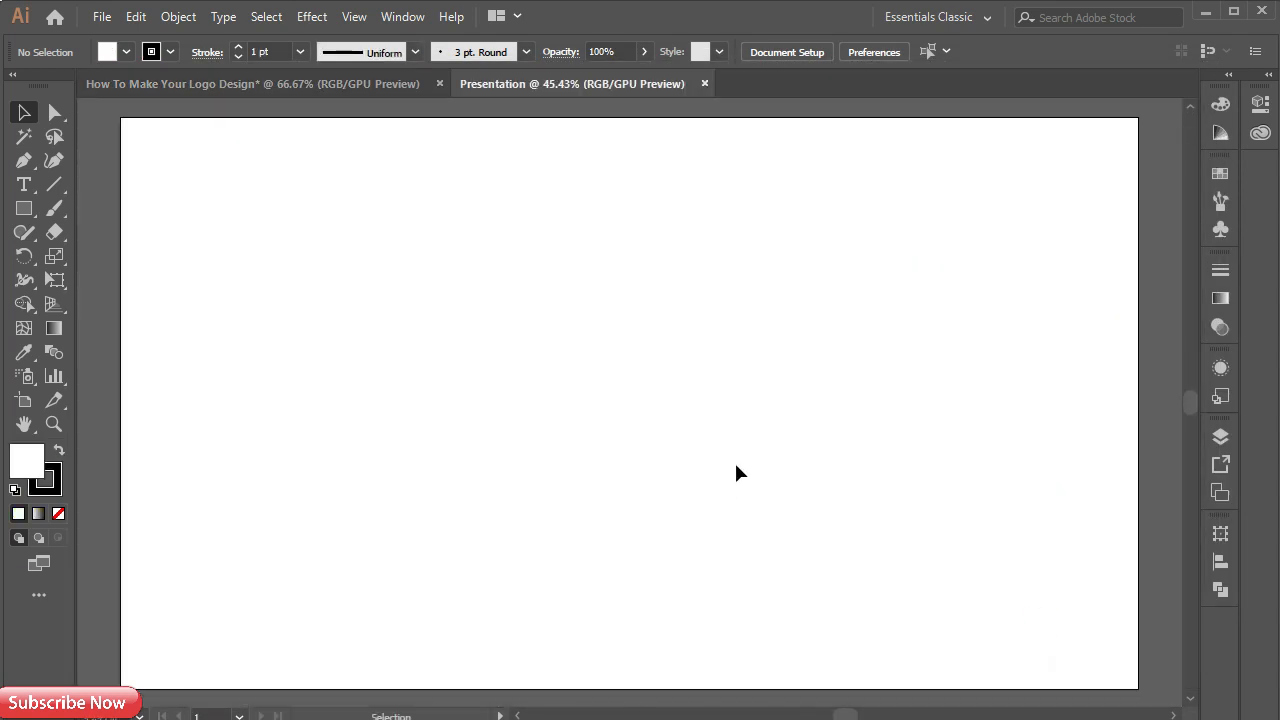
Copy the horizontal logo into the Presentation document and place it on the left half of the artboard.
click(249, 83)
drag(158, 295, 558, 518)
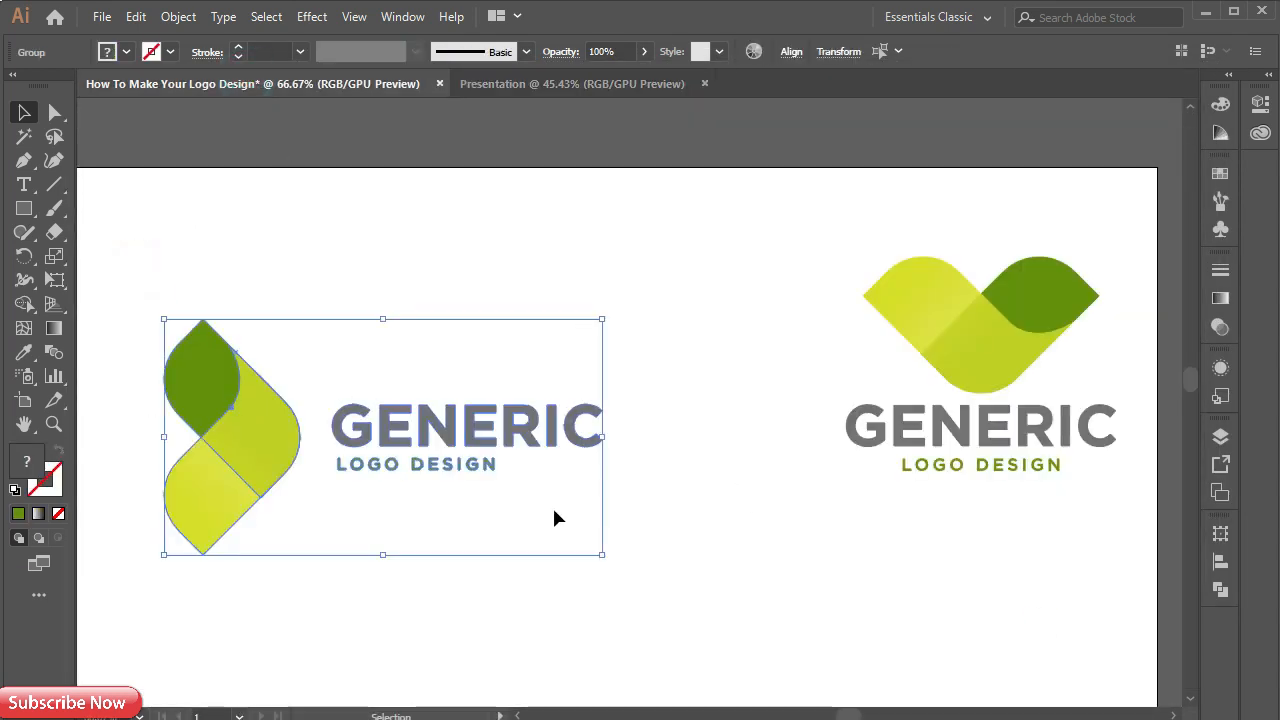
click(136, 17)
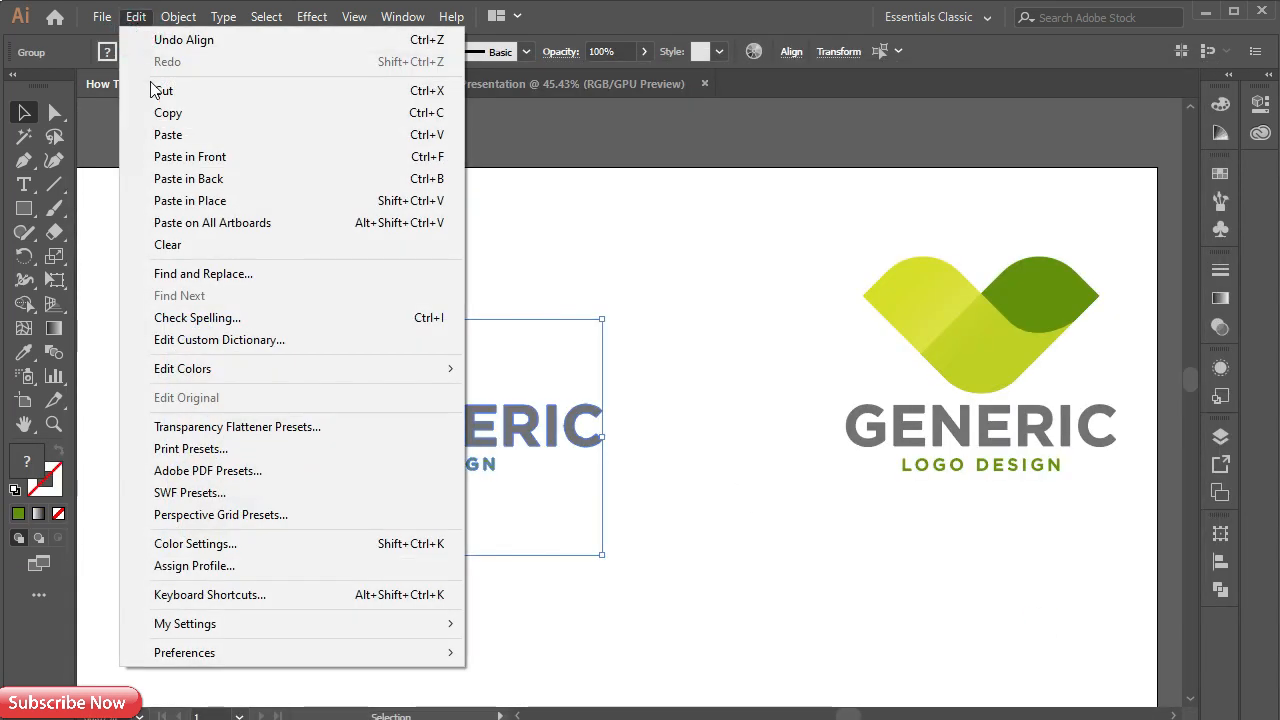
click(163, 111)
click(548, 85)
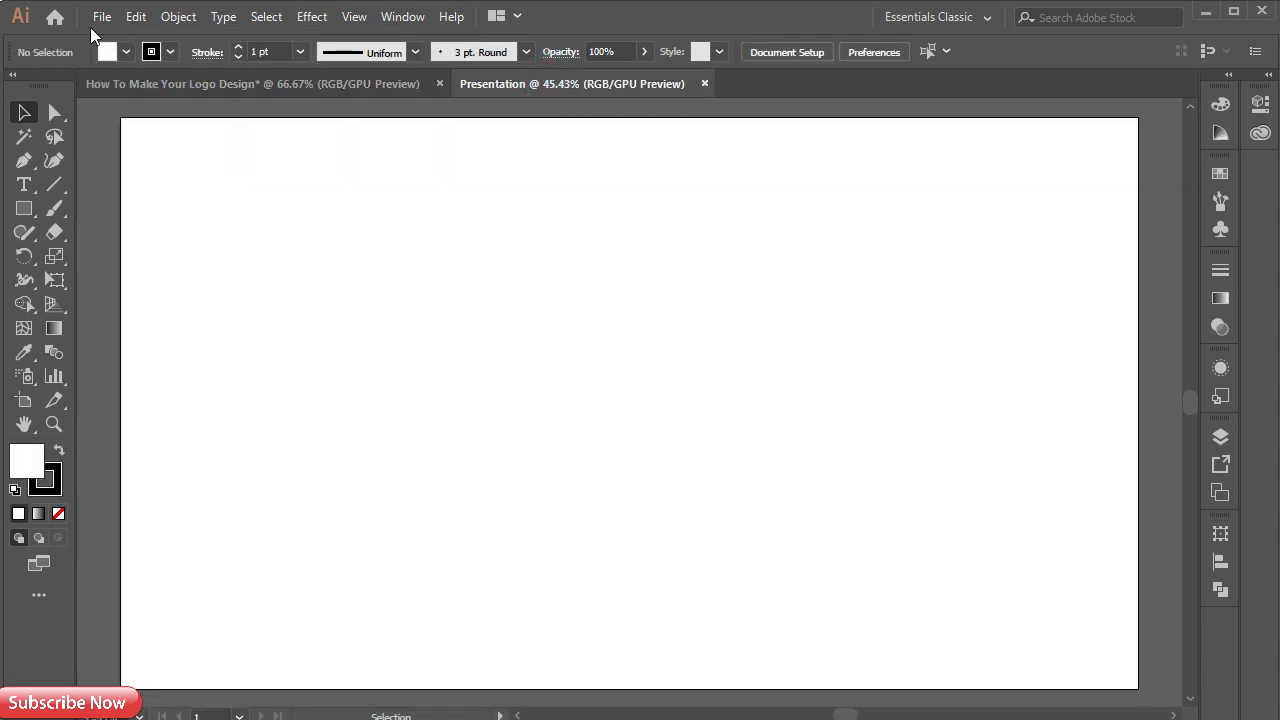
click(136, 17)
click(190, 134)
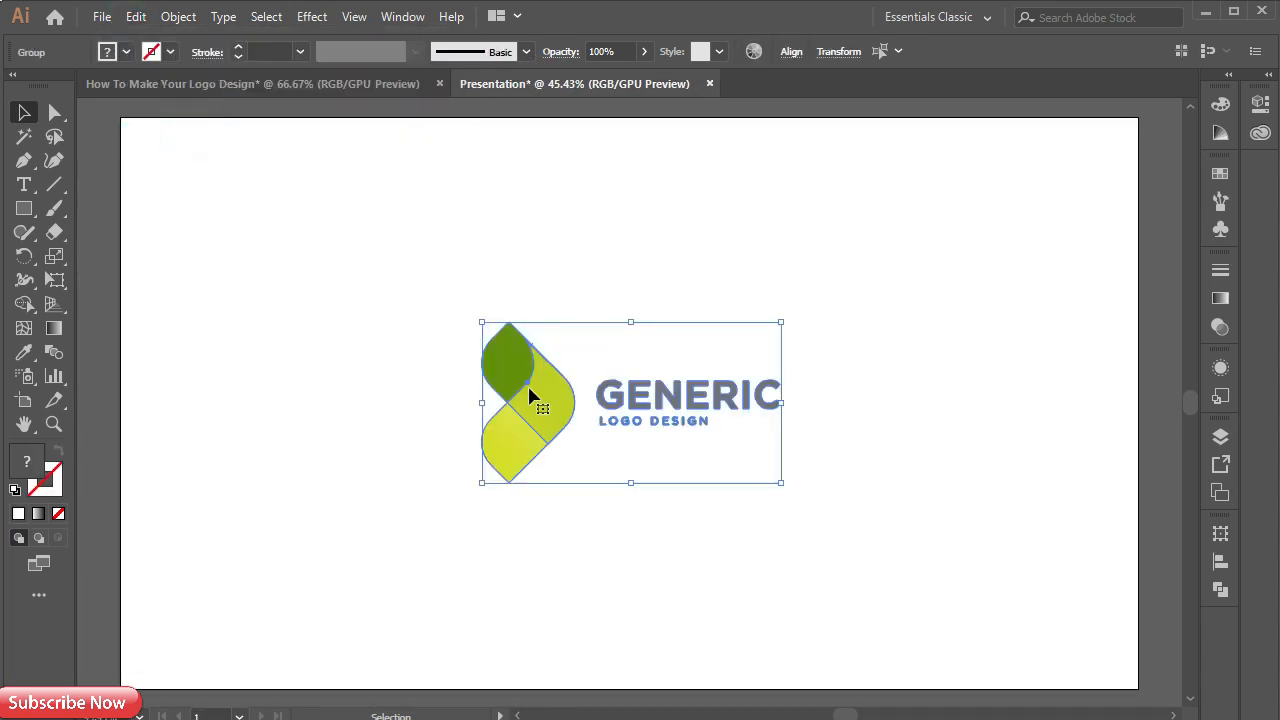
drag(533, 405, 289, 366)
click(391, 226)
Copy the leaf mark alone and paste it as an enlarged mark on the right half of the artboard.
drag(226, 237, 321, 485)
right_click(292, 366)
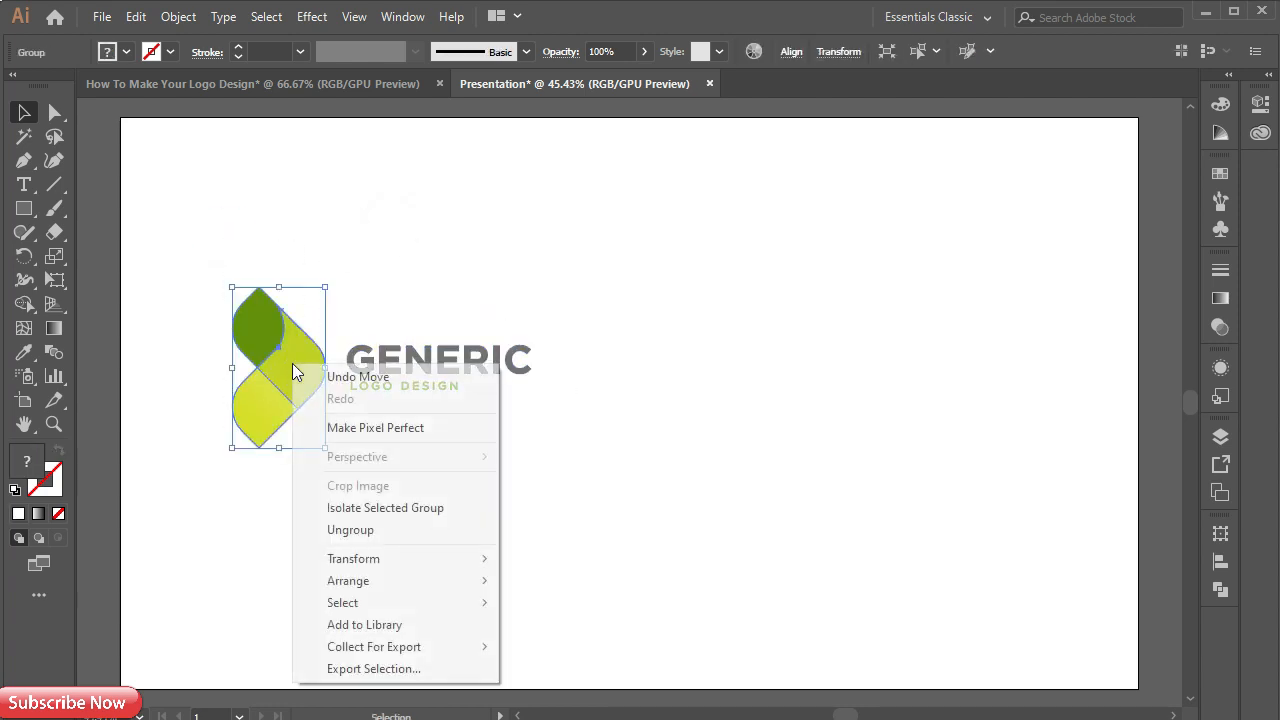
click(130, 24)
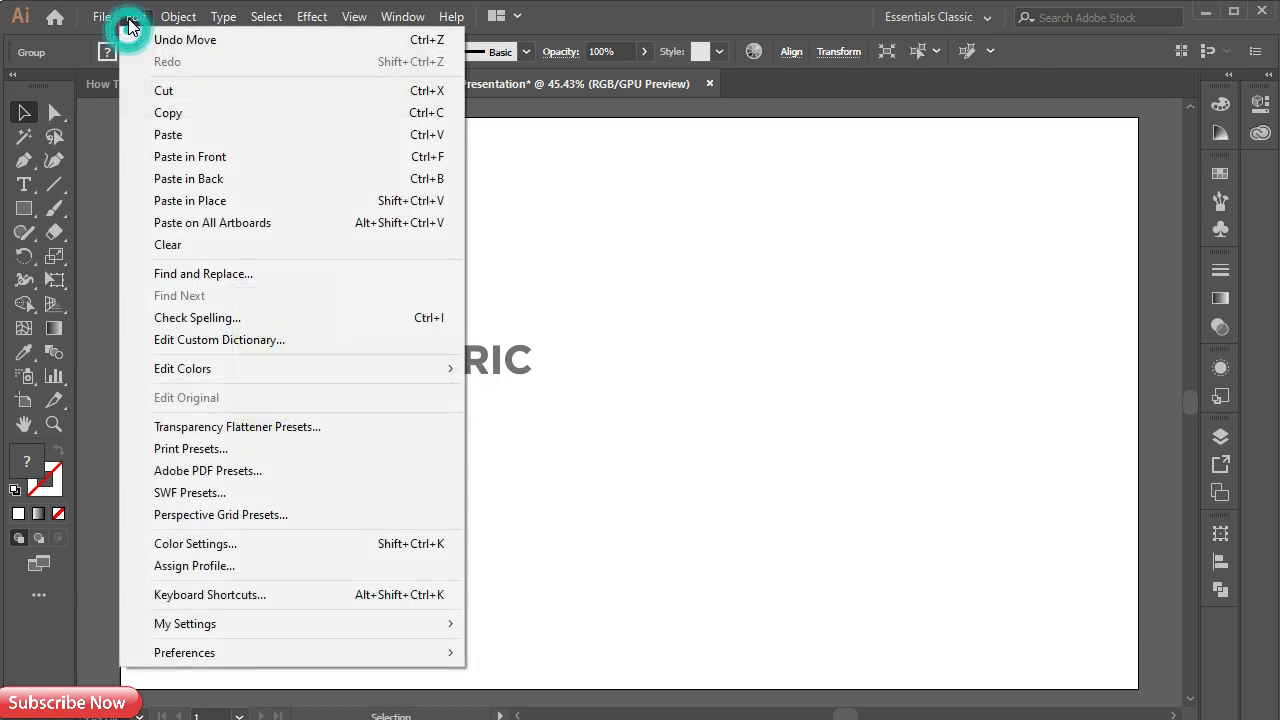
click(172, 116)
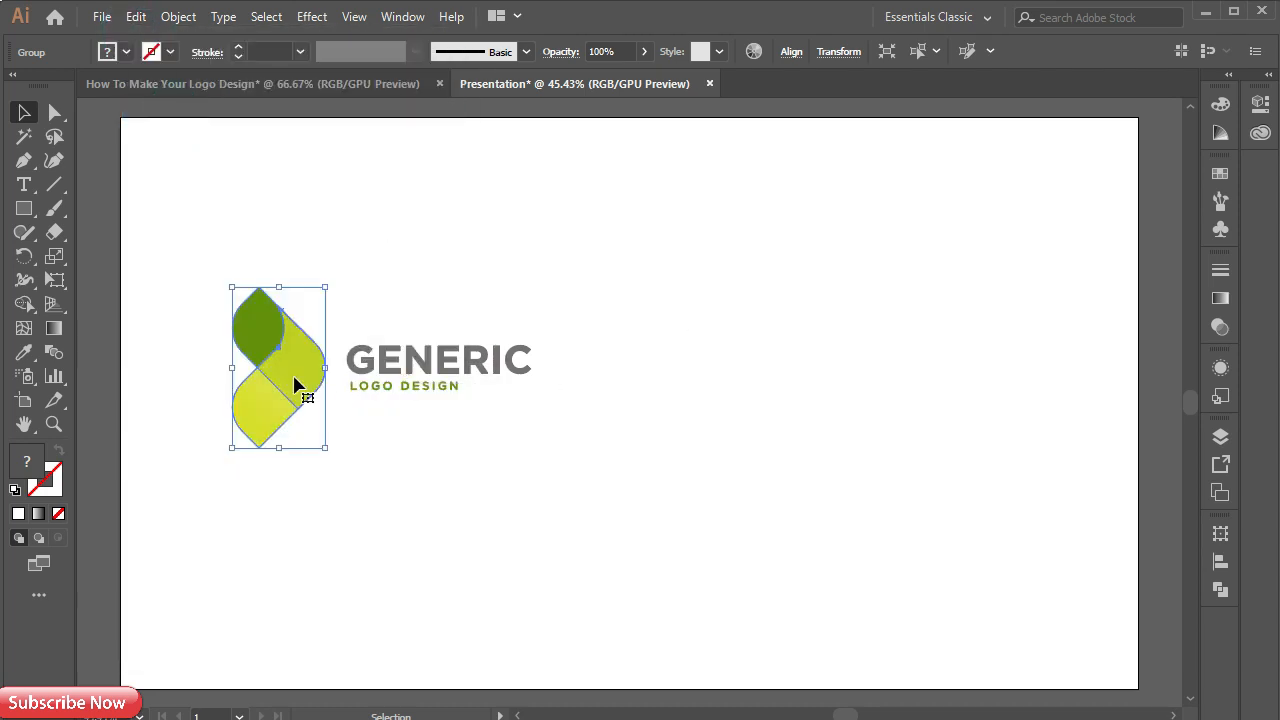
right_click(828, 353)
click(136, 16)
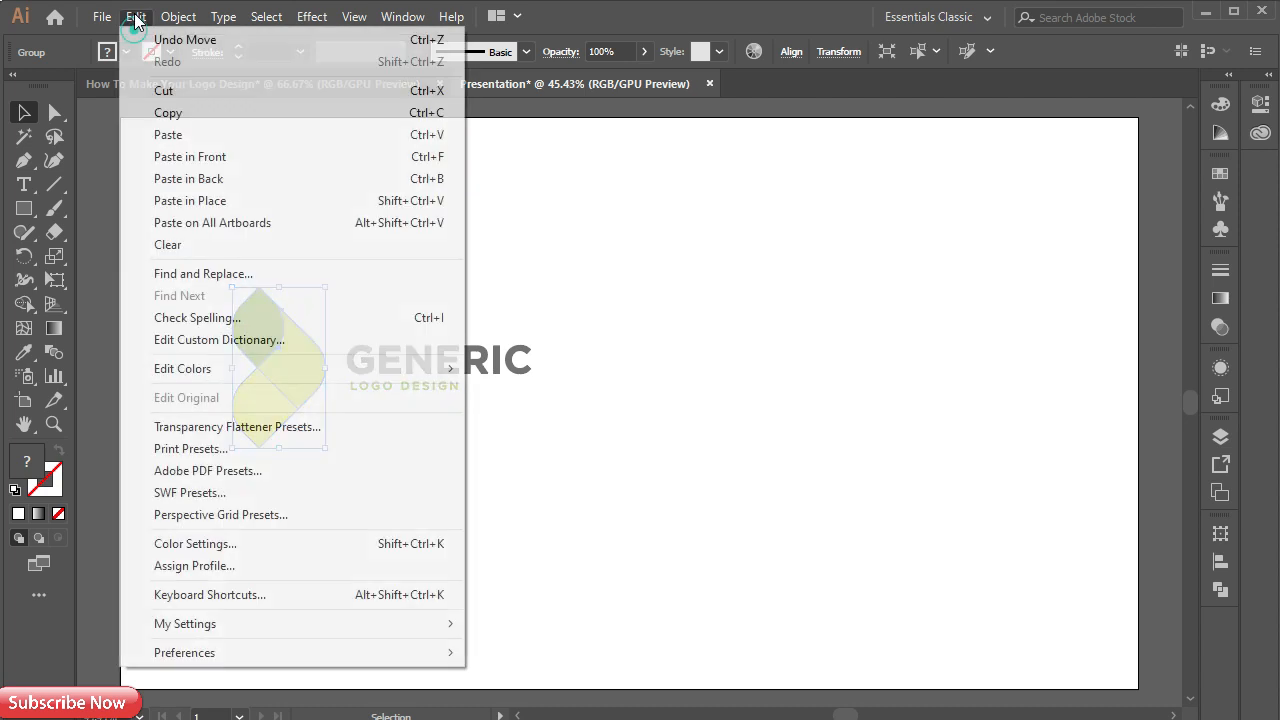
click(180, 134)
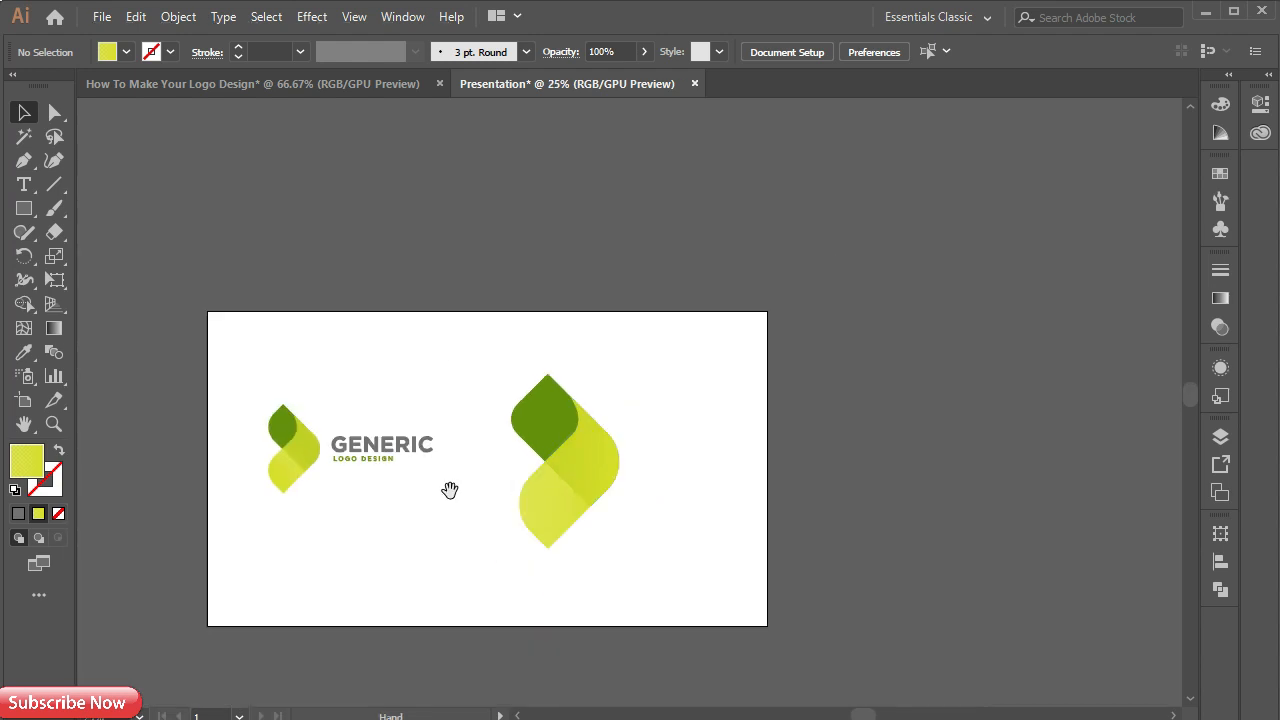
drag(446, 491, 514, 443)
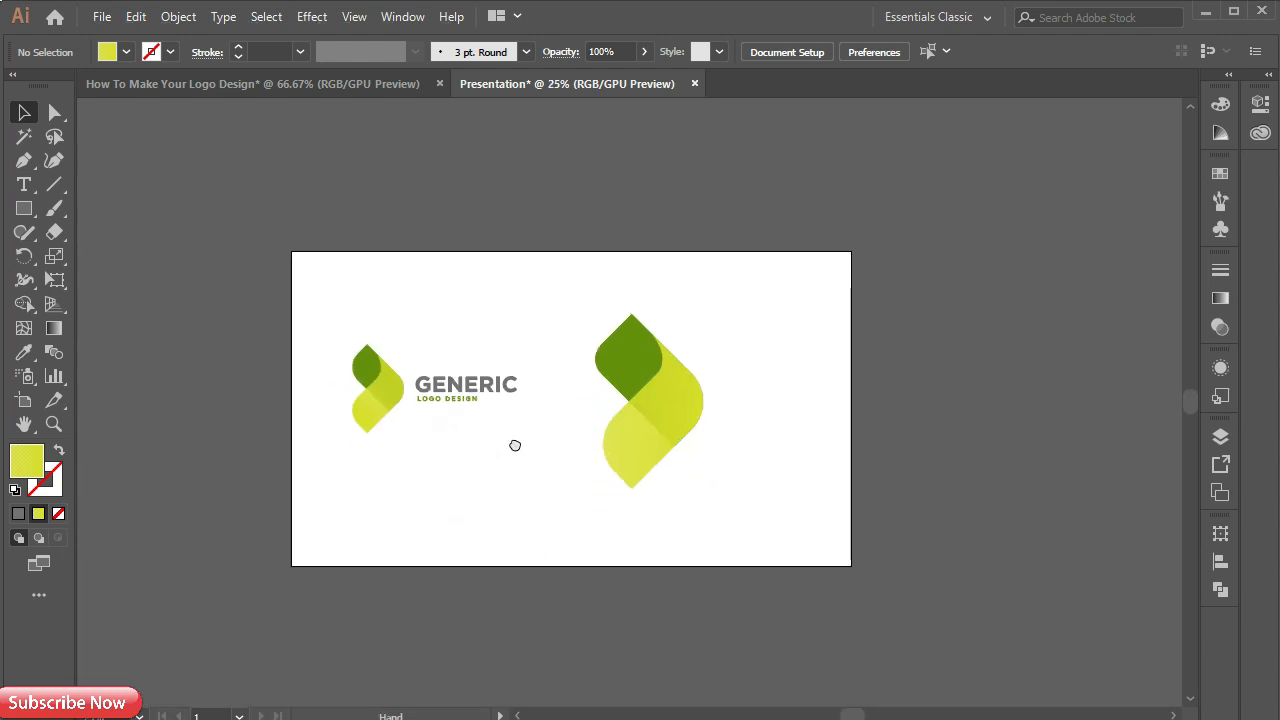
Duplicate the large leaf mark into the empty area below the two logos.
key(ctrl+=)
click(25, 401)
drag(537, 656, 463, 620)
scroll(473, 633, down, 4)
scroll(497, 452, up, 10)
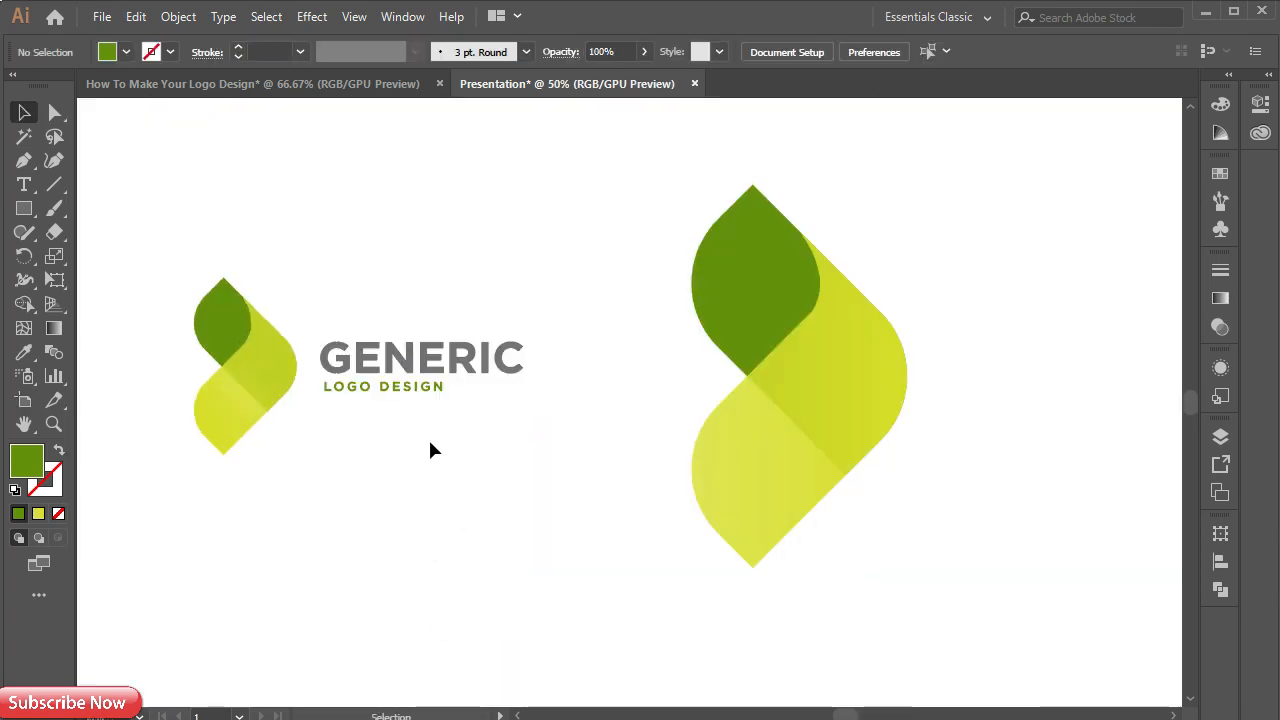
scroll(428, 437, down, 2)
drag(554, 290, 673, 462)
drag(627, 418, 562, 557)
scroll(511, 589, up, 2)
click(743, 566)
Duplicate the yellow-green band of the copied mark, offset slightly up and to the left.
click(548, 552)
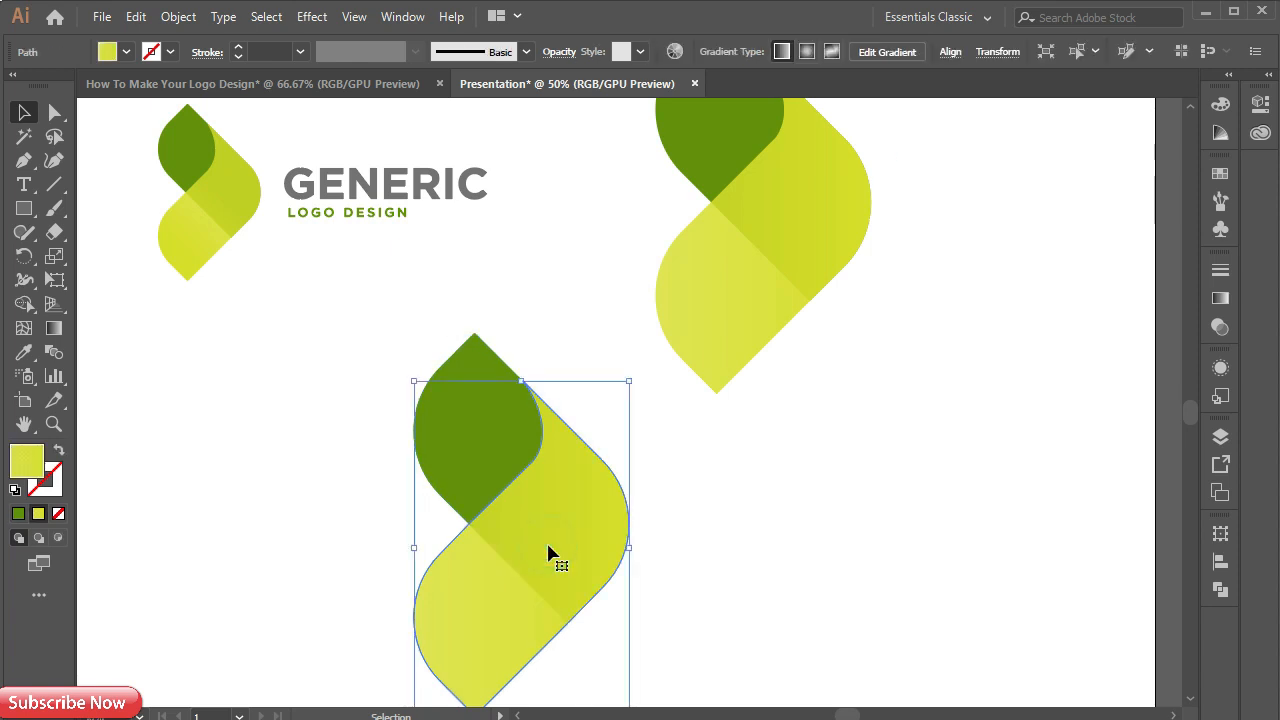
drag(557, 550, 545, 542)
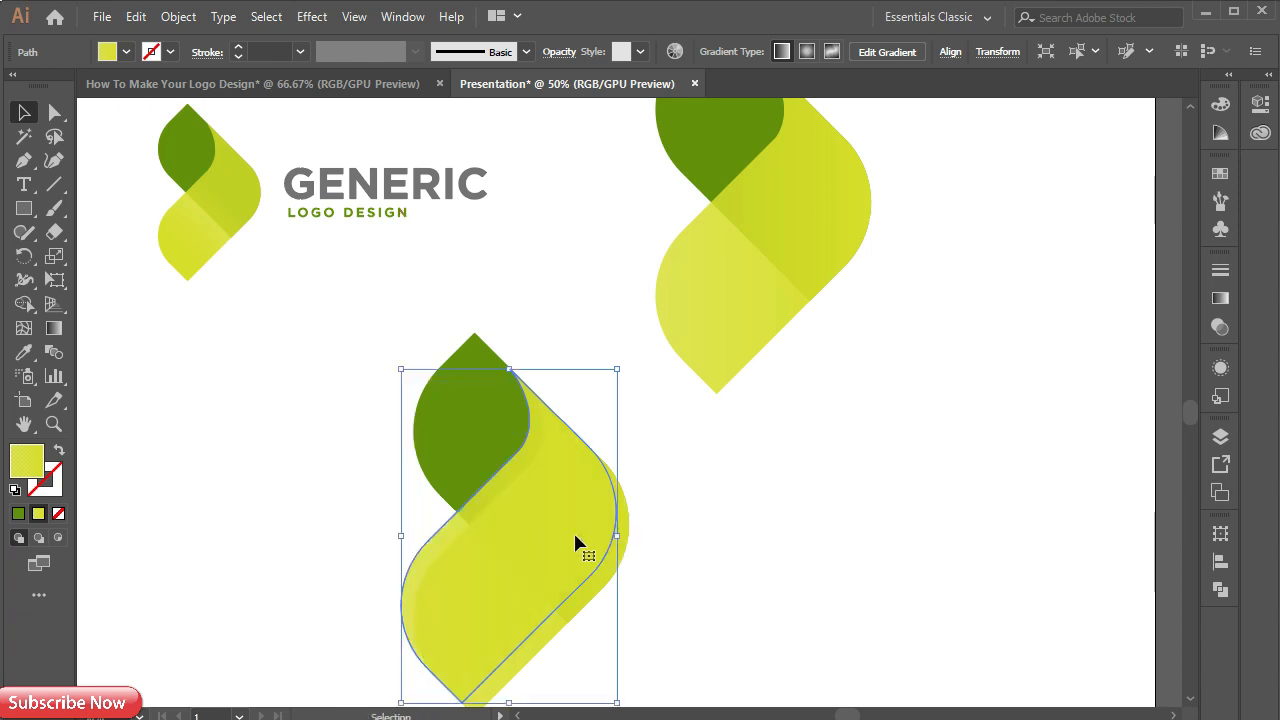
click(714, 509)
Subtract the offset band from the dark green leaf and the shaded fold with Minus Front, leaving a gap beside the leaf.
click(537, 491)
shift+click(481, 456)
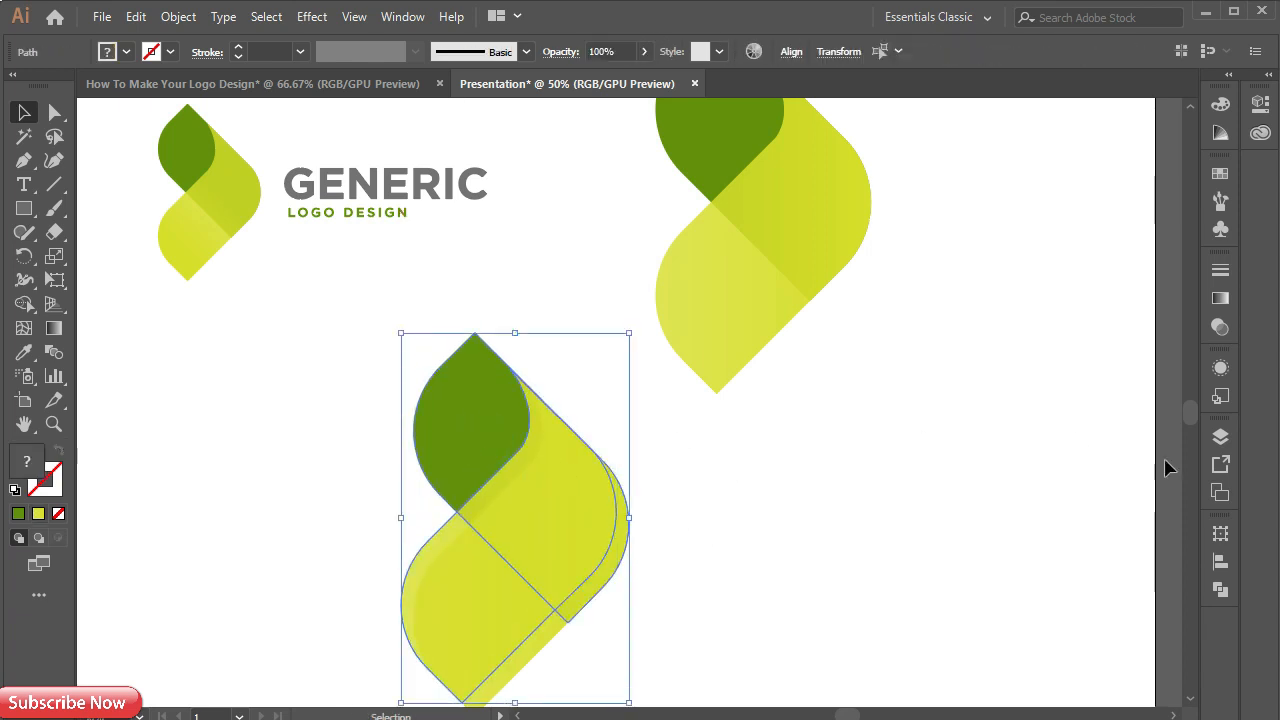
click(1221, 590)
click(1023, 577)
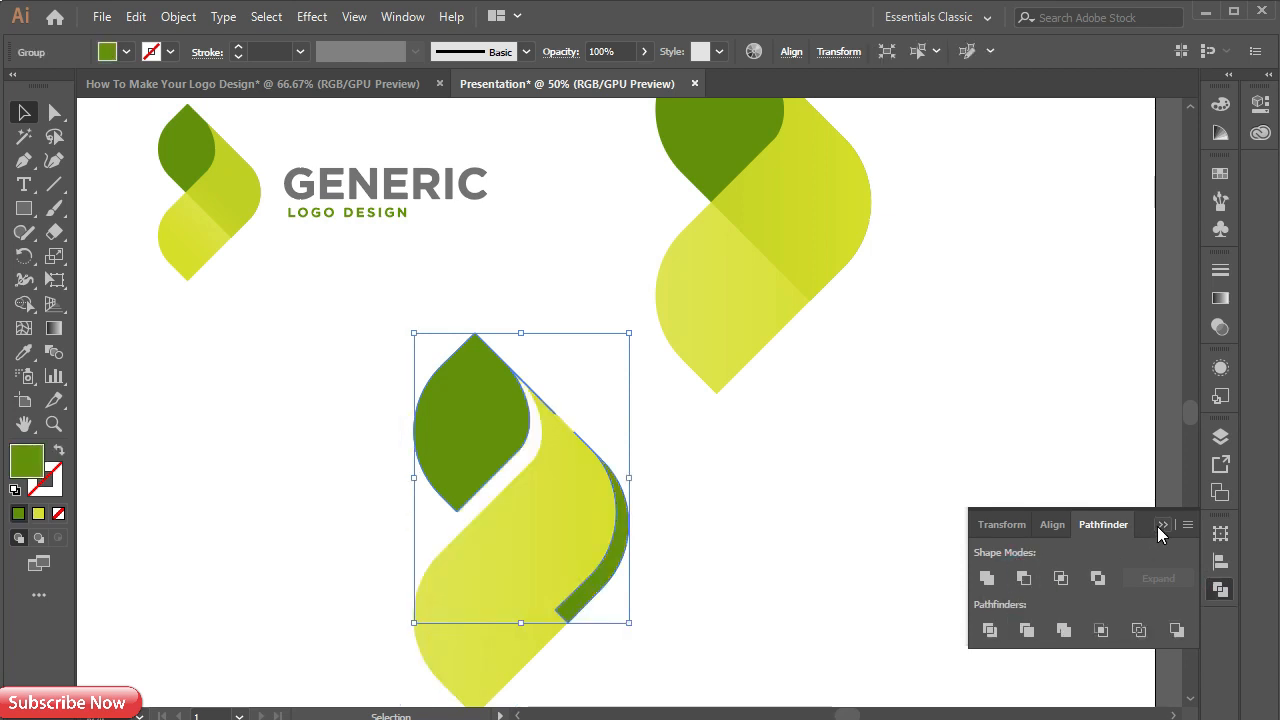
click(896, 522)
Remove the leftover green sliver along the band's right edge with the Shape Builder tool.
click(617, 572)
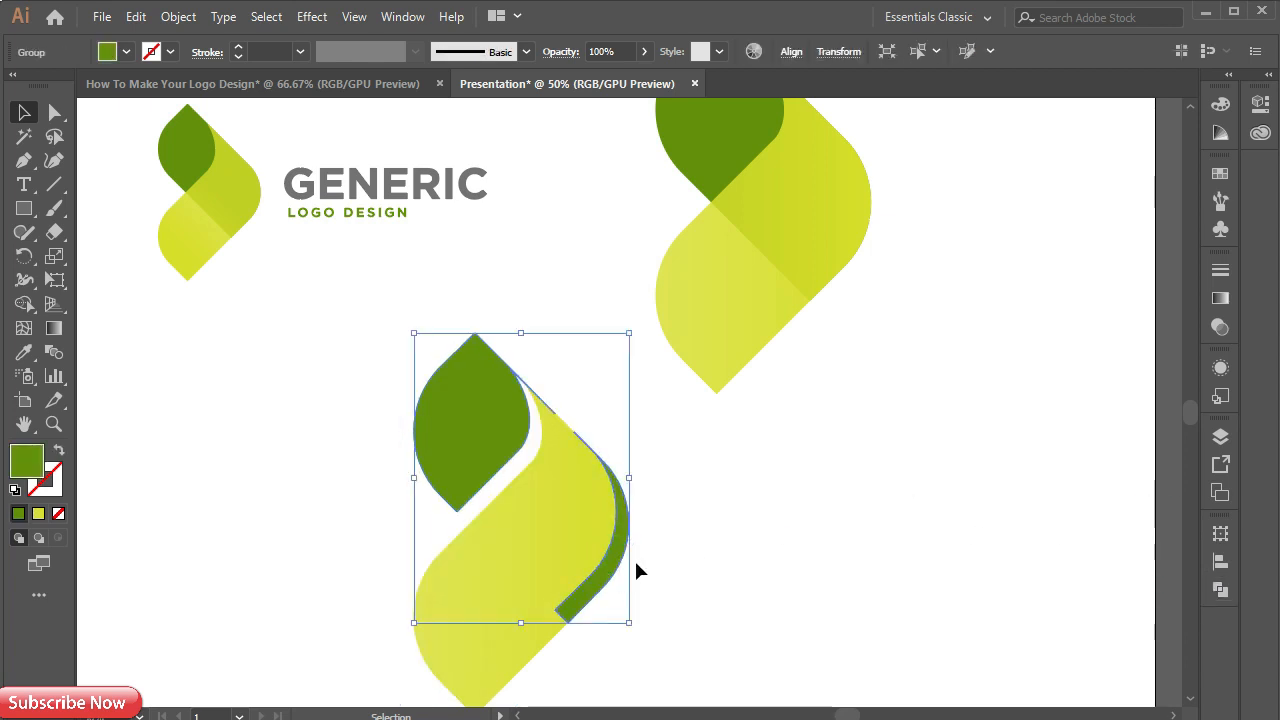
scroll(560, 518, up, 2)
click(24, 304)
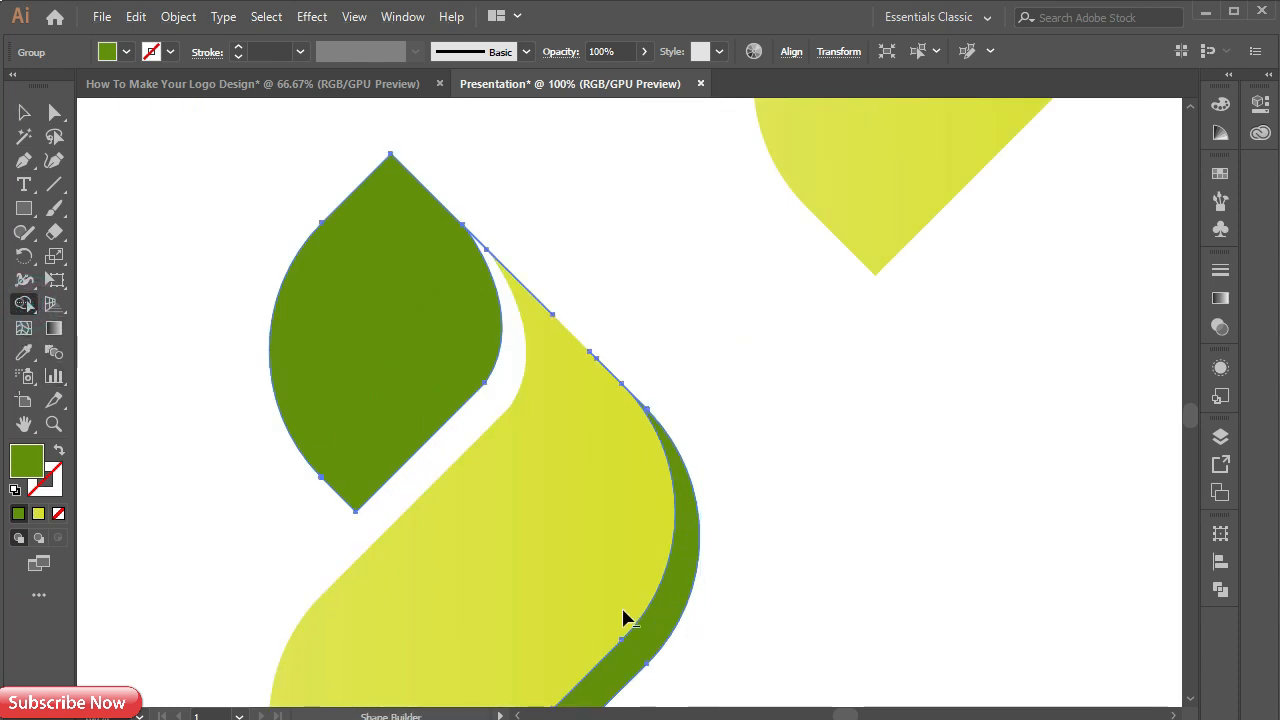
drag(654, 623, 620, 600)
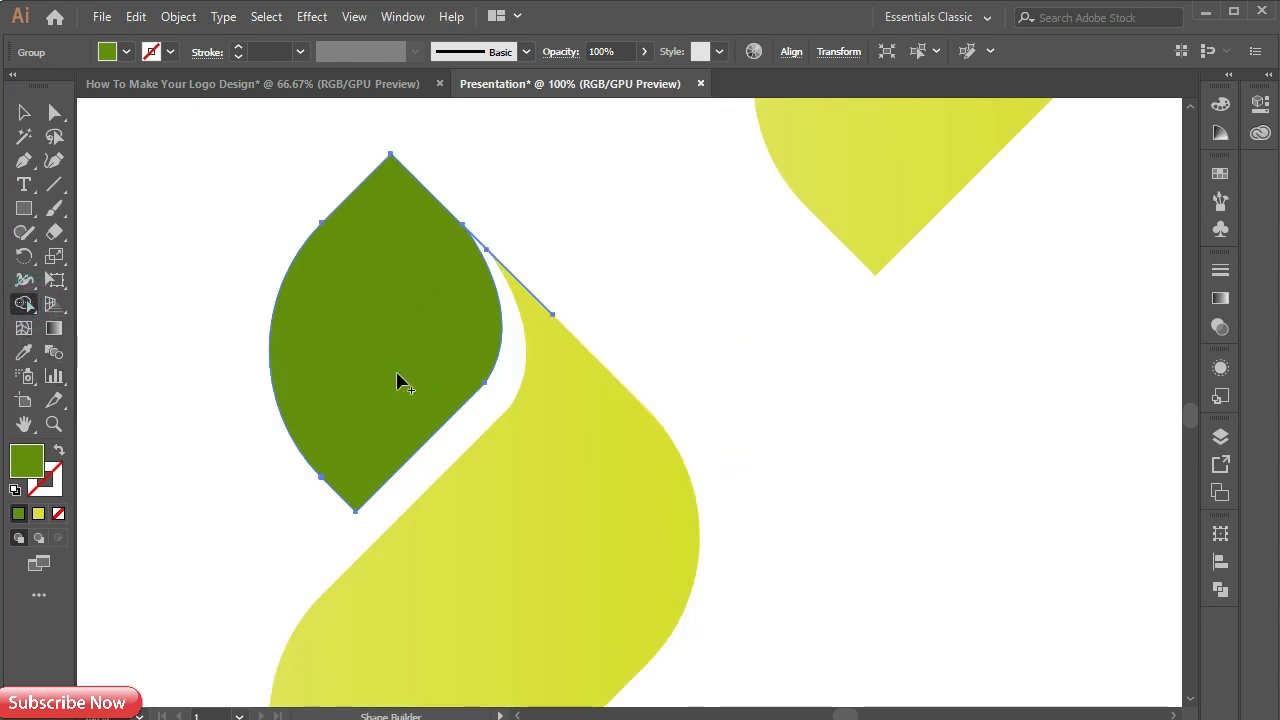
click(31, 115)
click(214, 217)
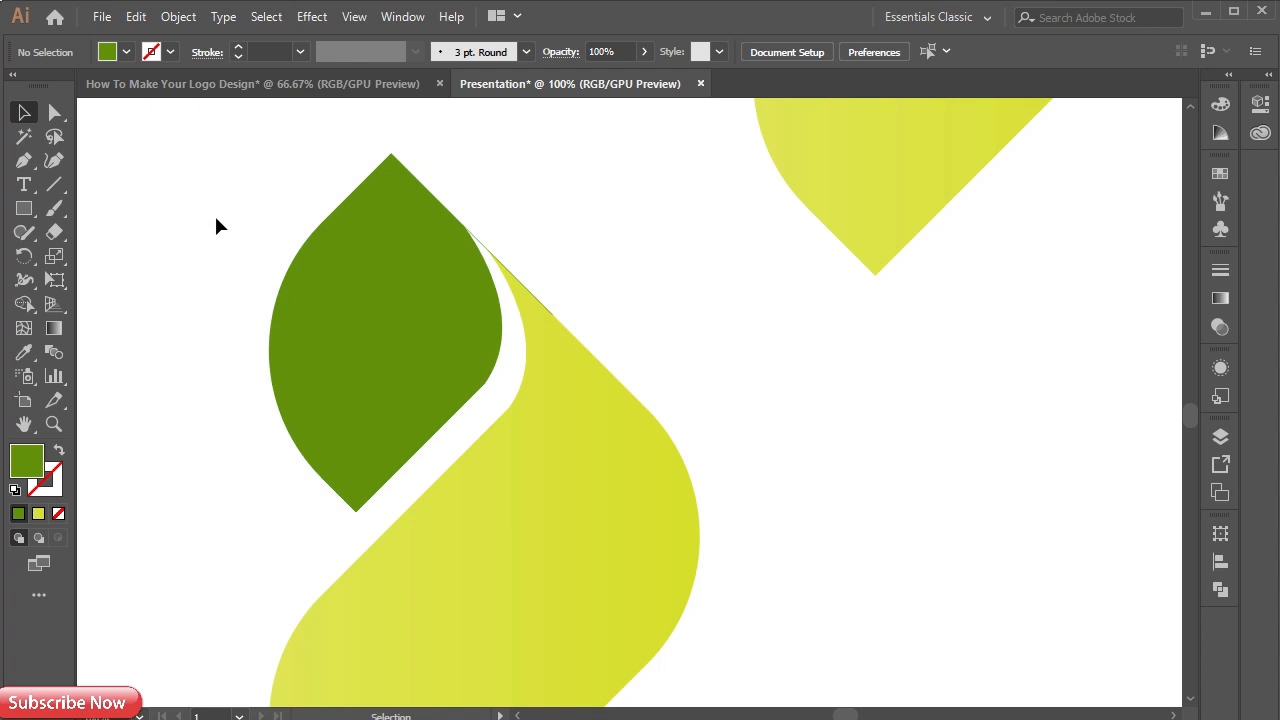
Fill the yellow-green band with the dark green sampled from the leaf.
scroll(382, 330, down, 1)
click(400, 334)
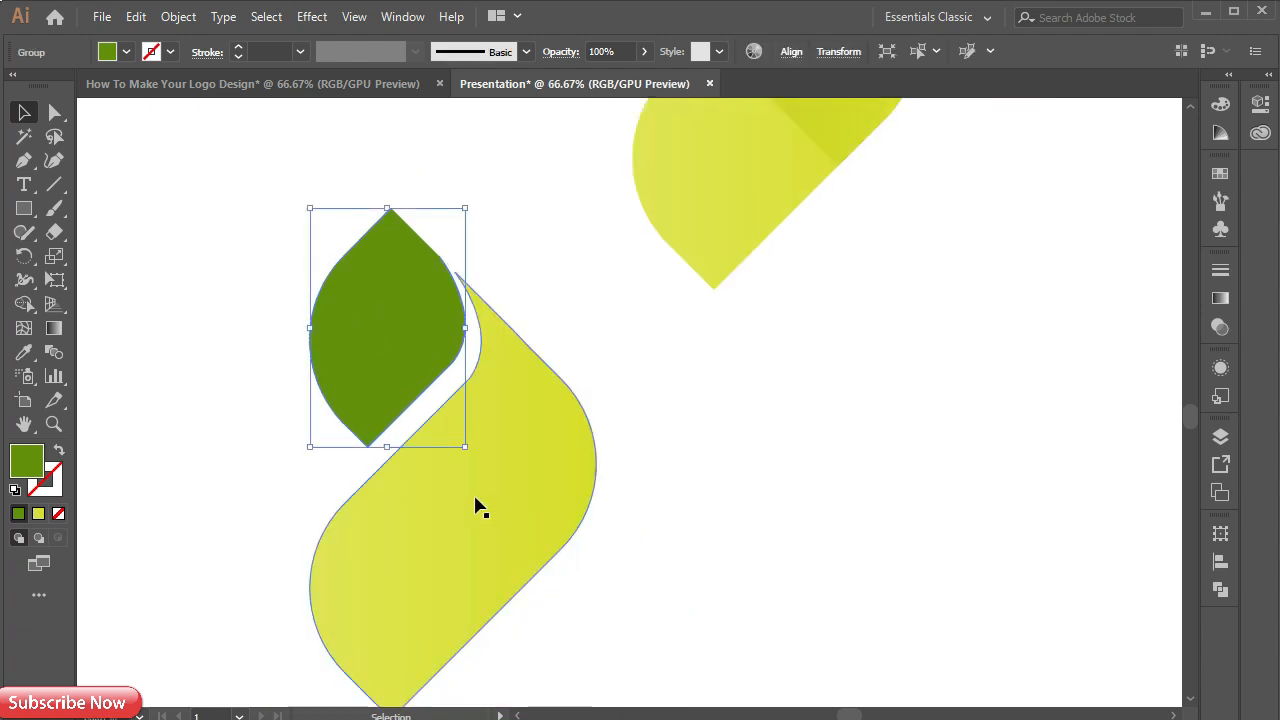
click(478, 507)
click(24, 352)
click(360, 323)
click(26, 112)
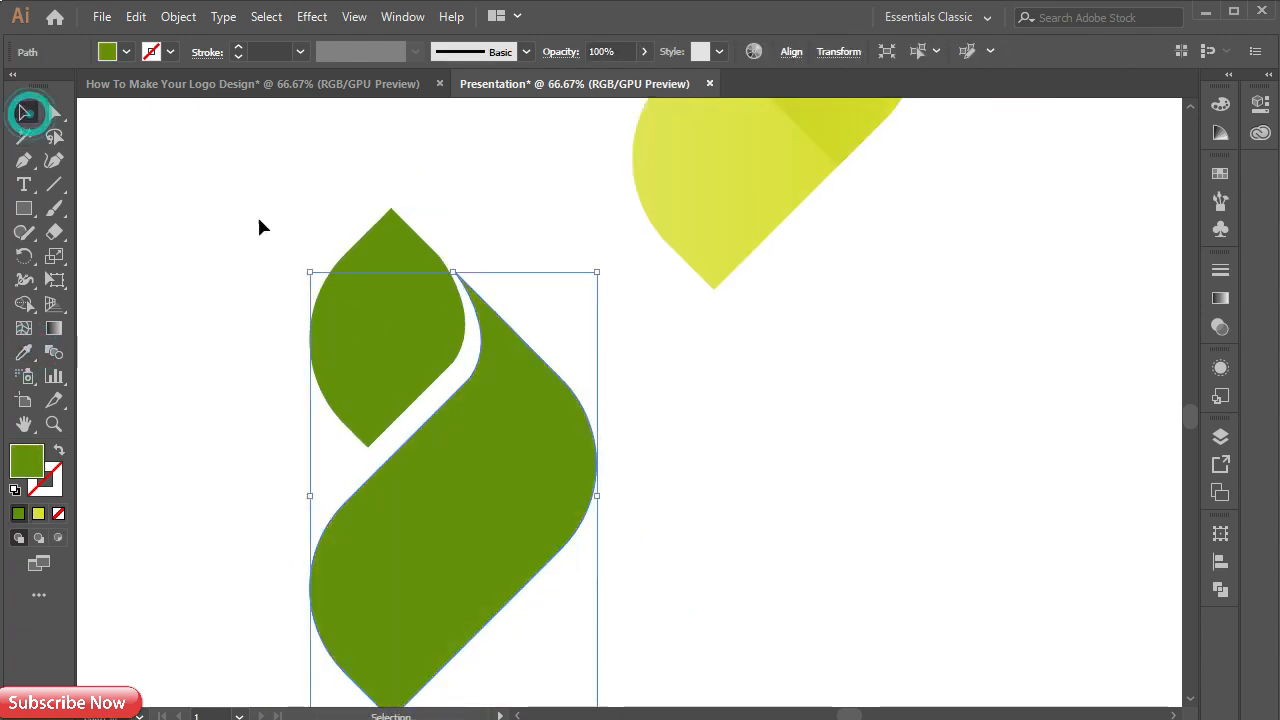
Scale down the one-colour leaf mark and place it beneath the horizontal logo's mark.
drag(258, 227, 580, 520)
drag(597, 209, 520, 343)
drag(599, 345, 909, 440)
drag(722, 518, 303, 428)
click(494, 378)
drag(477, 357, 510, 437)
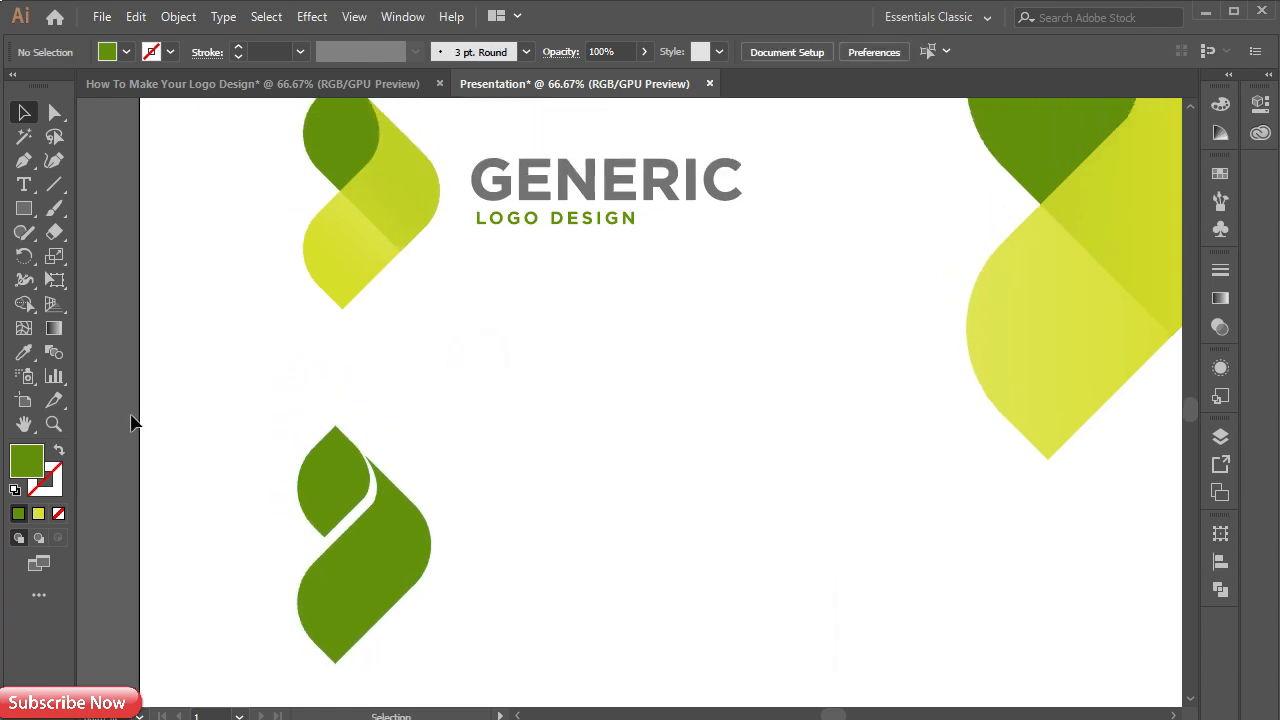
Recolour the one-colour leaf mark with the grey sampled from the GENERIC lettering.
click(345, 490)
click(24, 352)
click(481, 175)
click(24, 112)
click(552, 428)
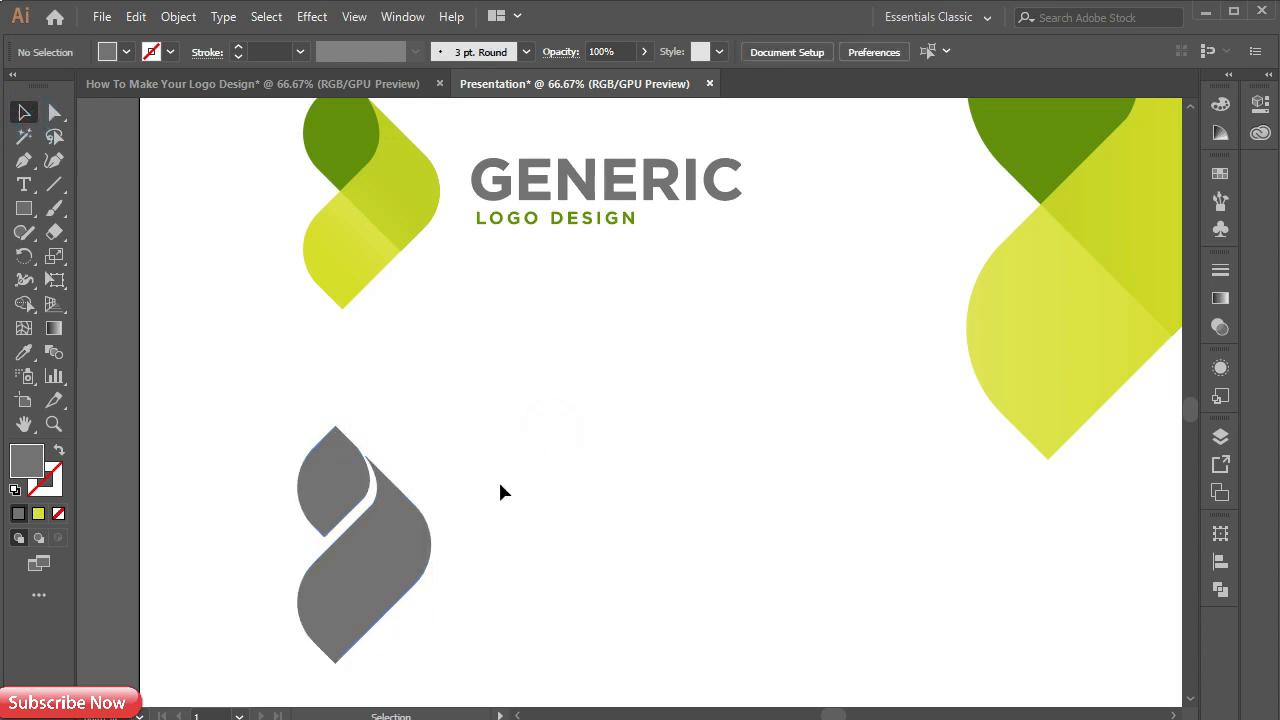
Copy the GENERIC LOGO DESIGN text beside the grey mark and recolour it with the mark's grey.
click(519, 185)
drag(553, 222, 570, 586)
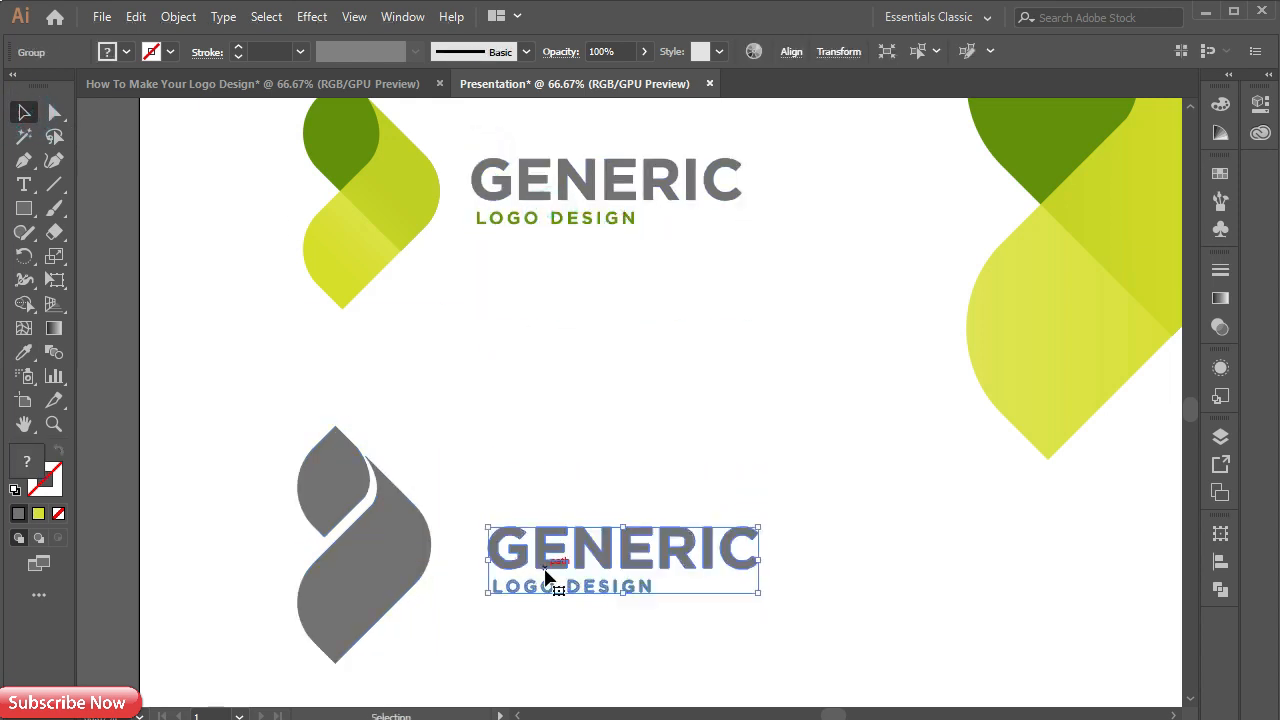
click(25, 353)
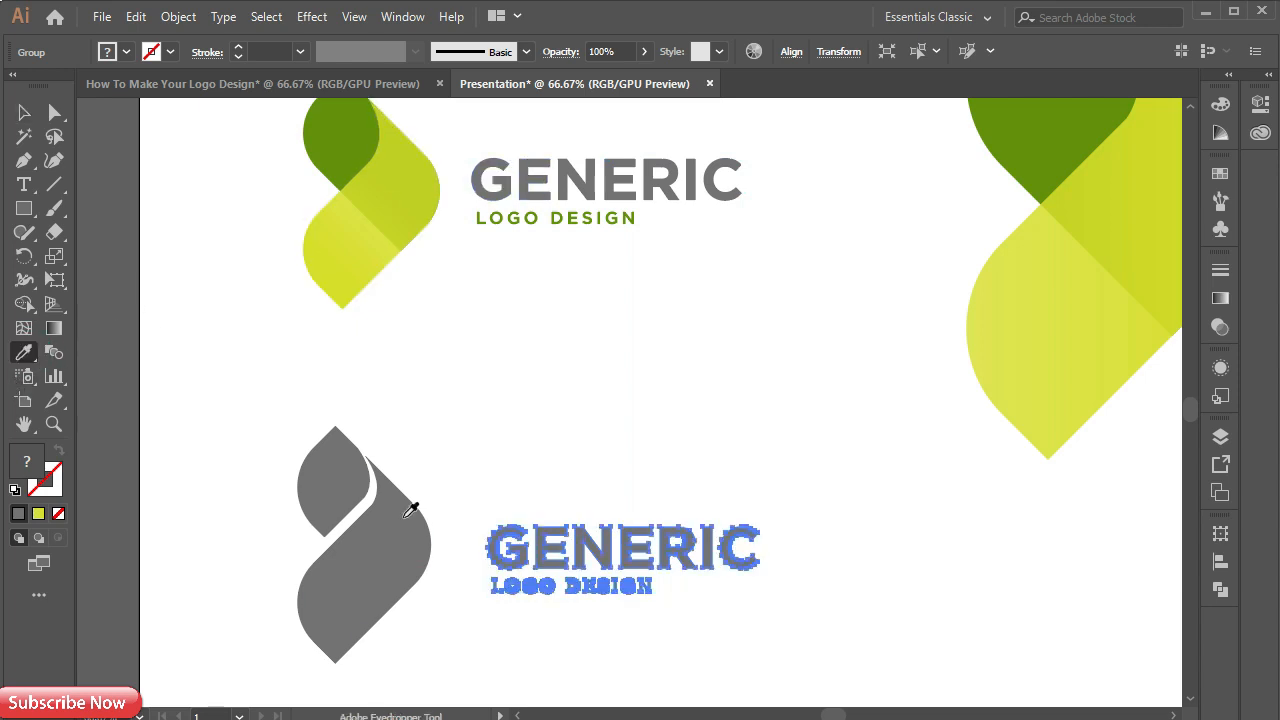
click(386, 543)
click(24, 112)
click(518, 403)
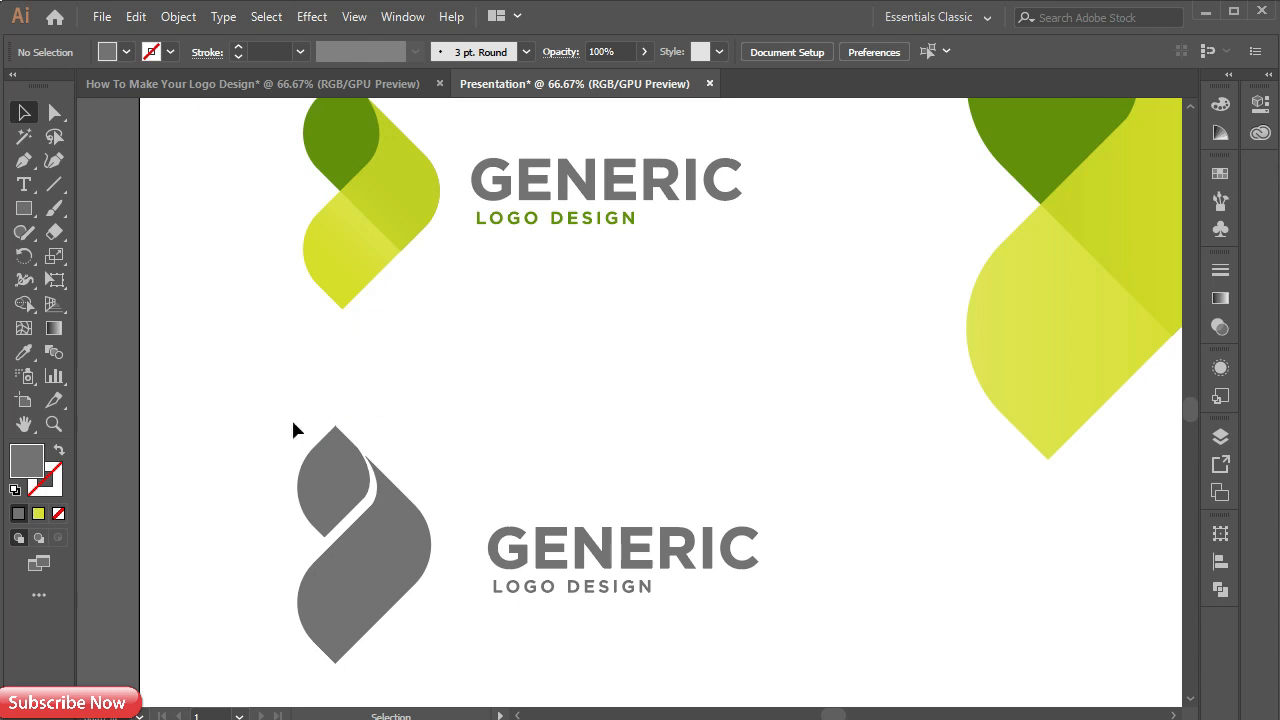
drag(271, 408, 887, 643)
click(532, 392)
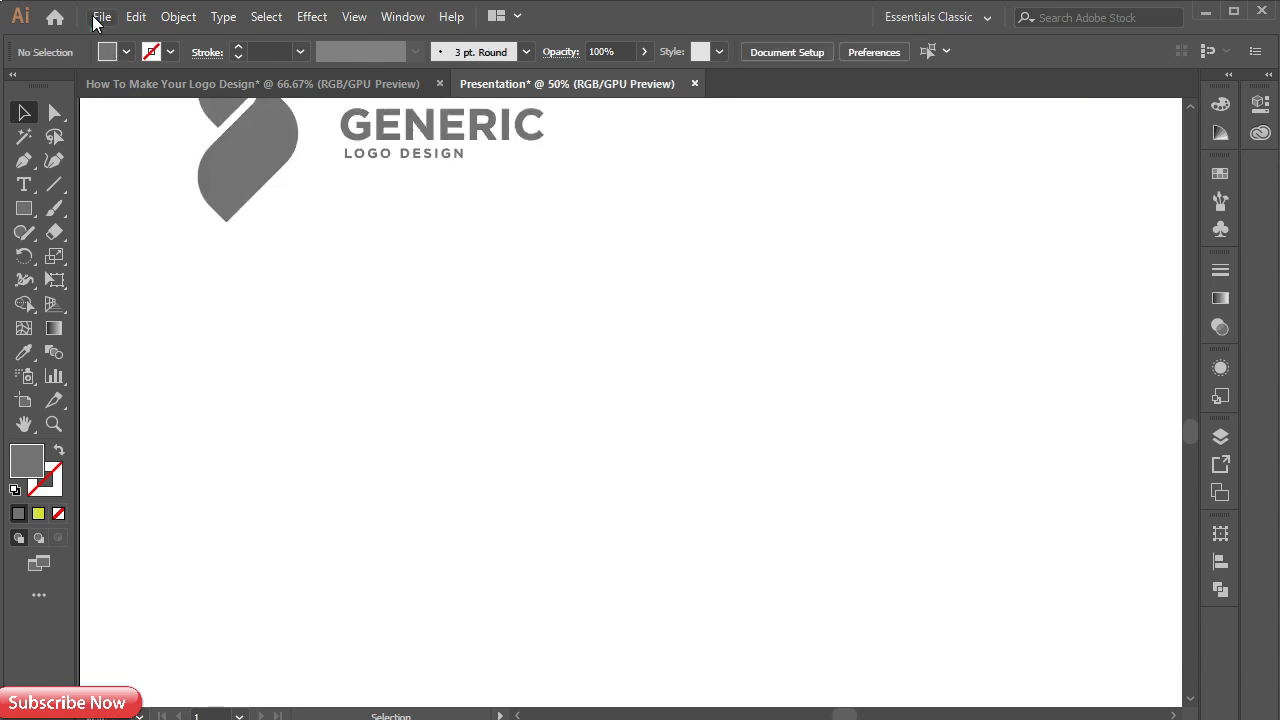
Place the laptop photo below the logos and stretch it to the full artboard width.
click(99, 18)
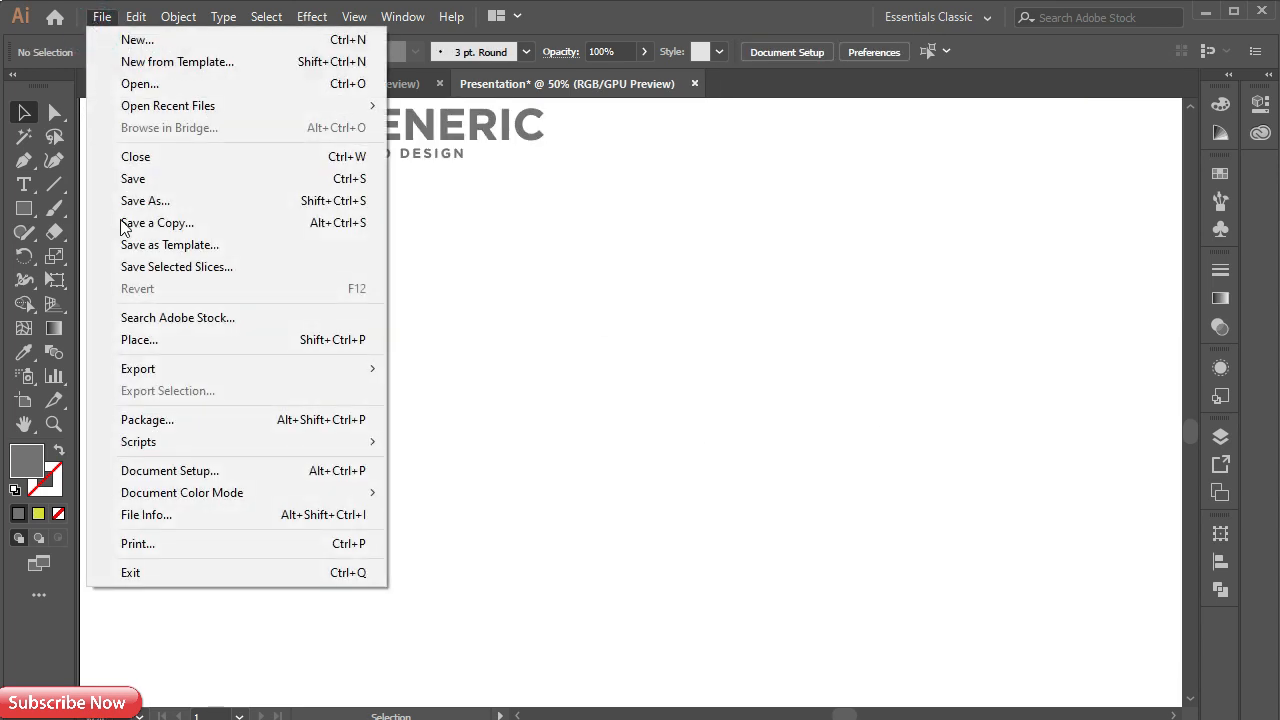
click(145, 340)
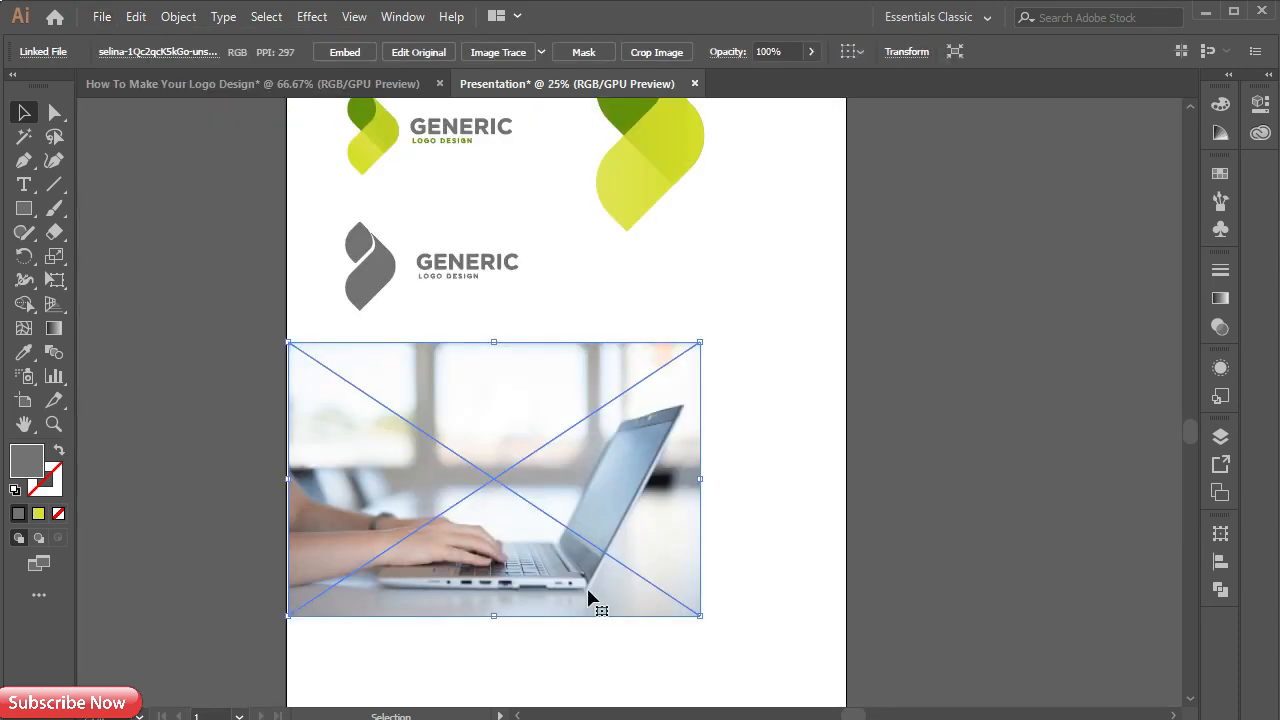
drag(705, 477, 845, 478)
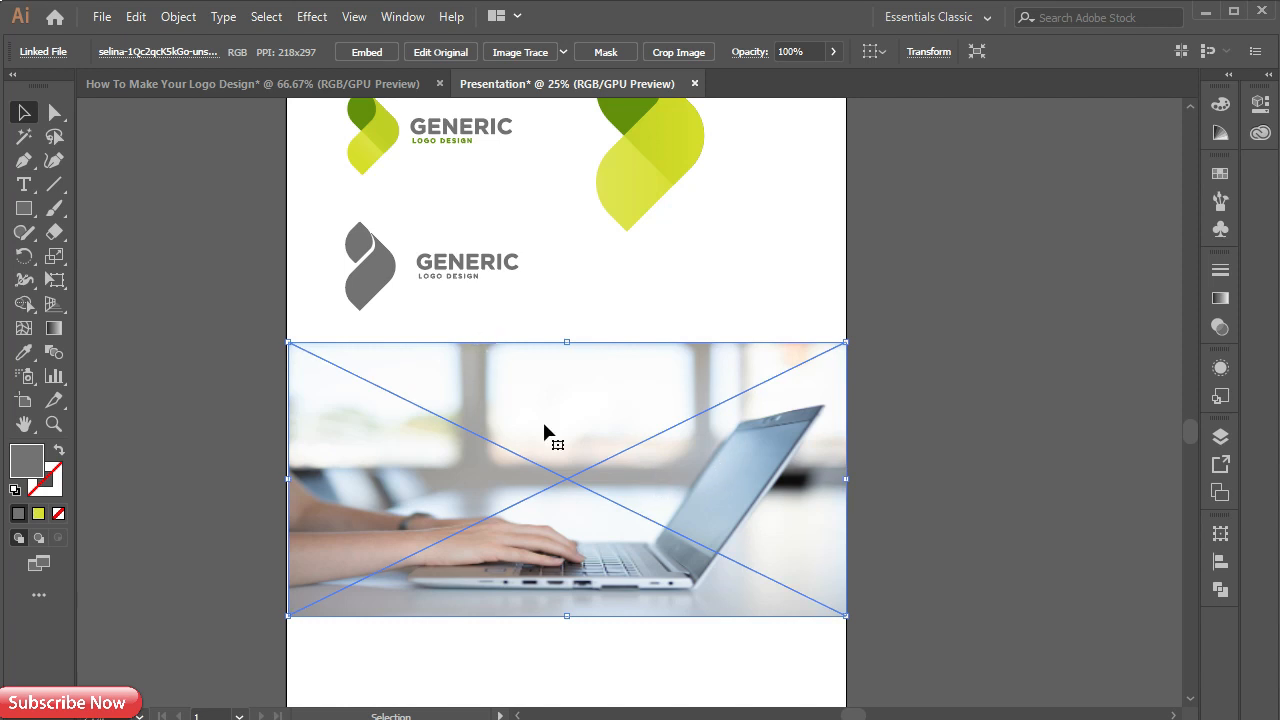
drag(285, 483, 288, 474)
click(577, 272)
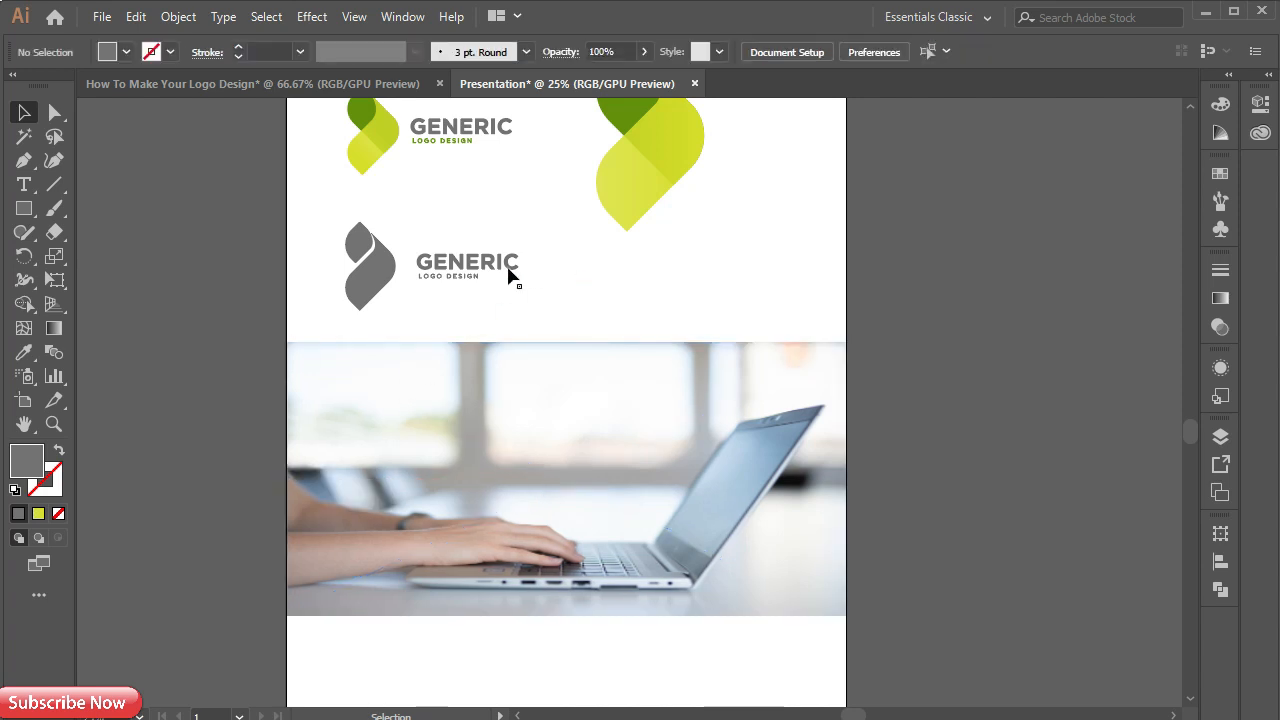
Cover the laptop photo with a rectangle filled with the yellow-green gradient sampled from the large leaf mark.
click(26, 210)
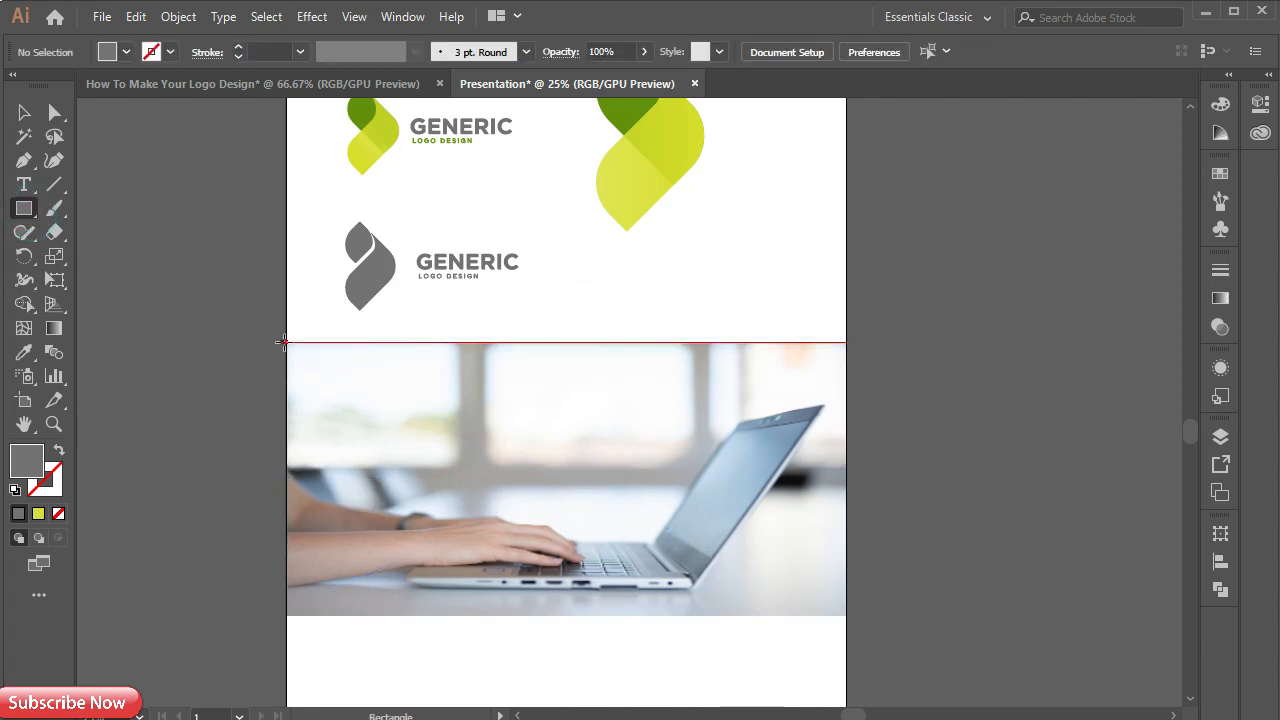
drag(287, 343, 842, 615)
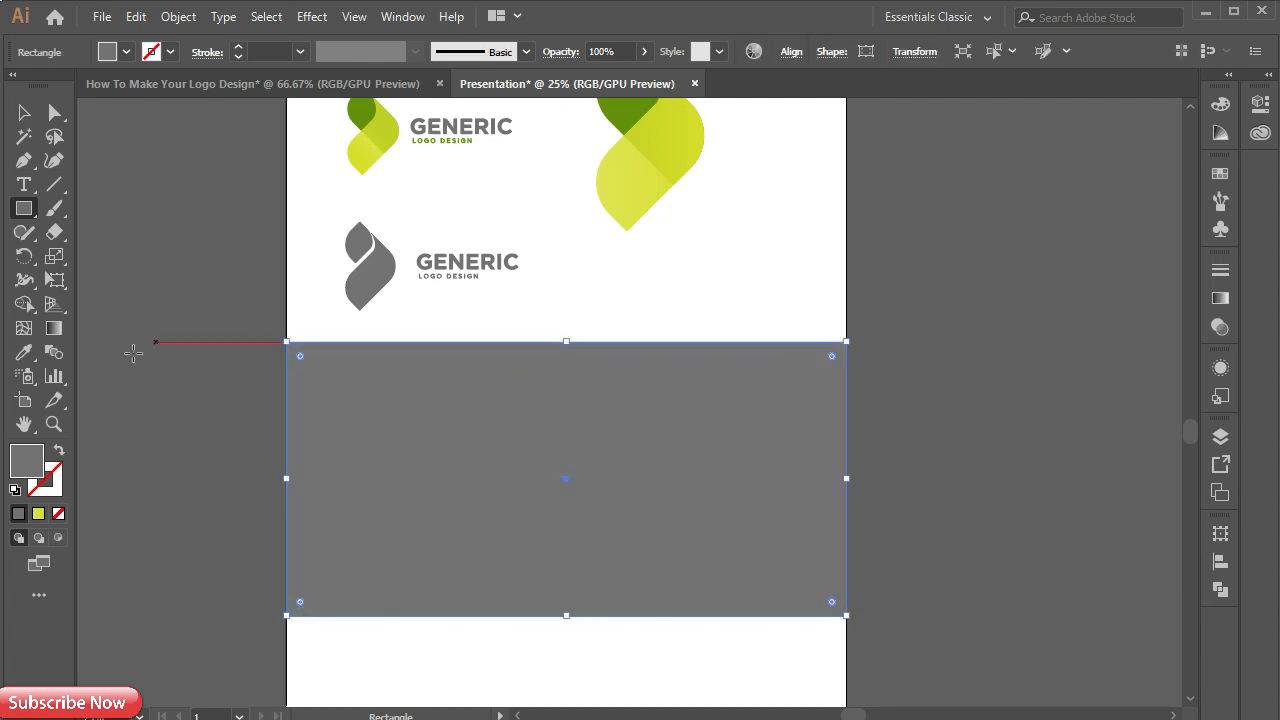
click(29, 351)
click(640, 195)
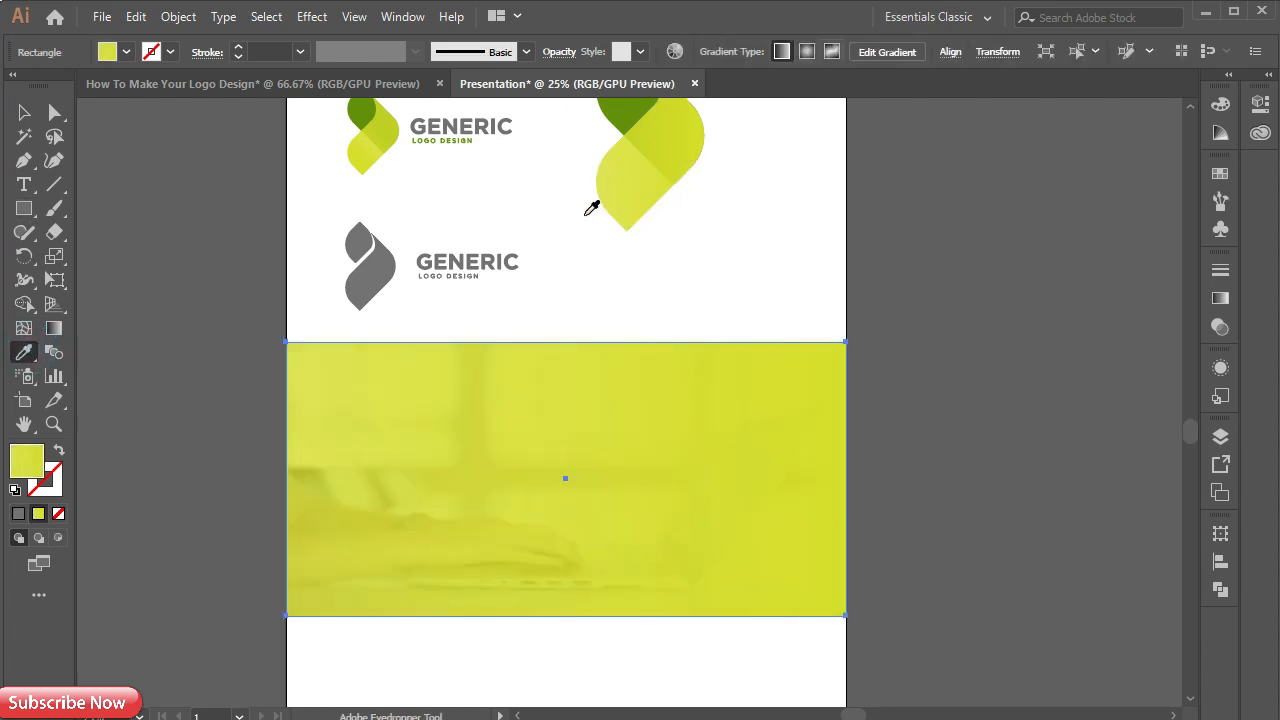
Set the opacity of the overlay gradient's first colour stop to 40%.
click(1220, 299)
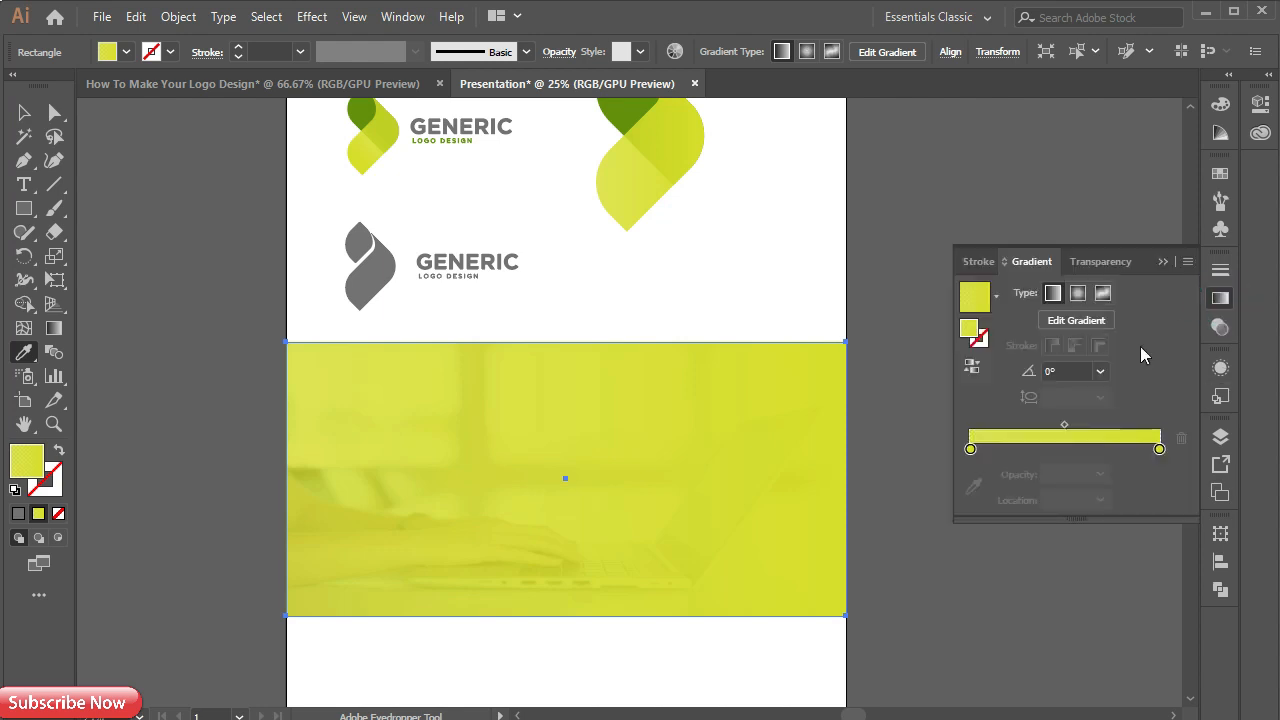
click(971, 449)
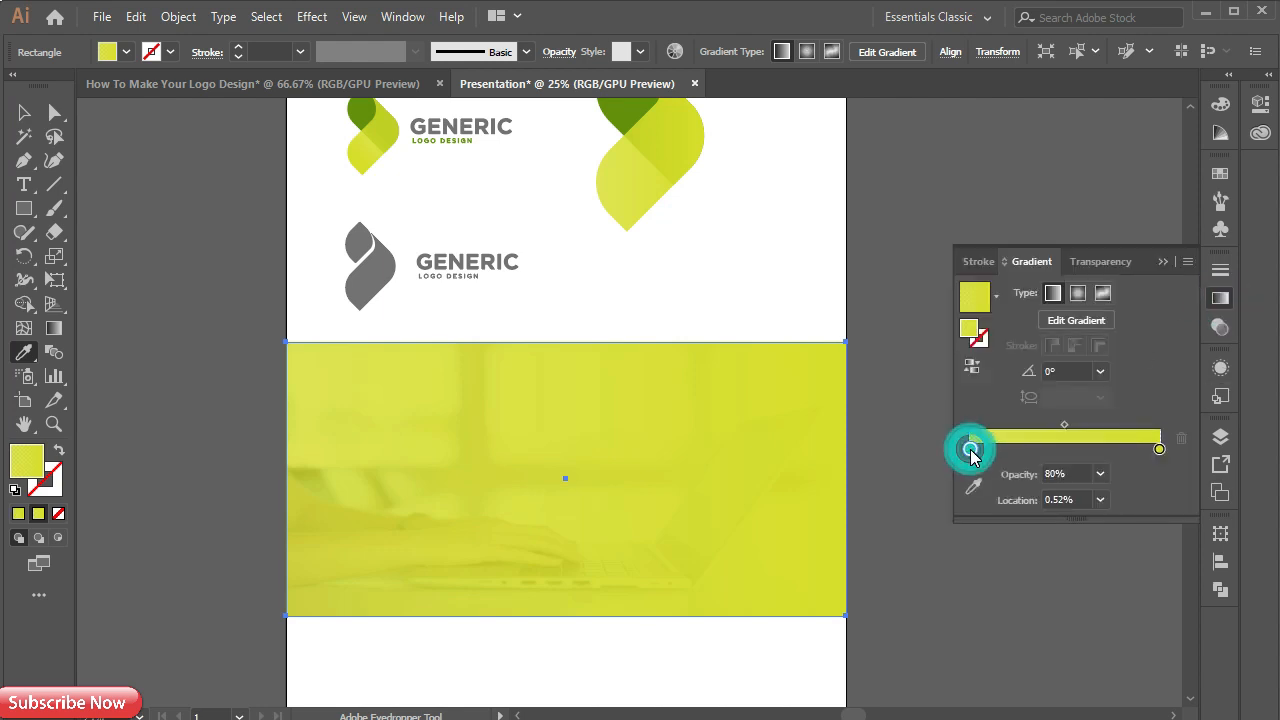
click(1100, 477)
click(1128, 580)
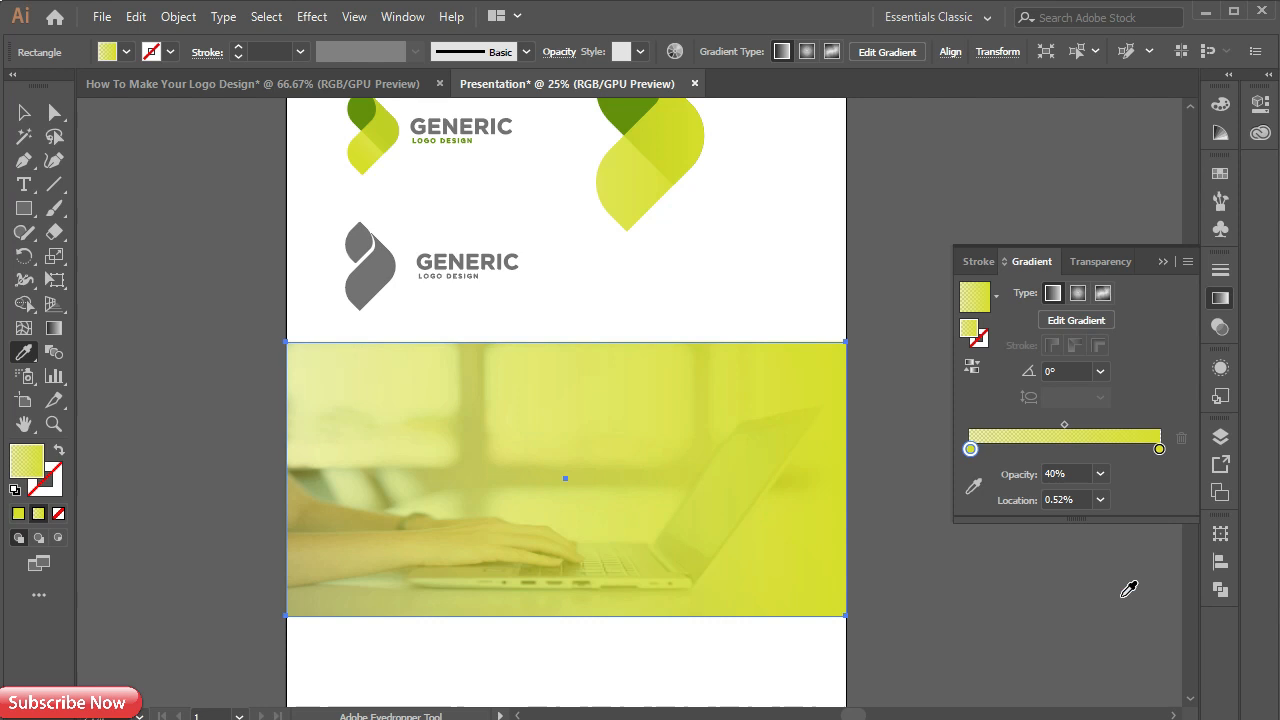
click(1161, 264)
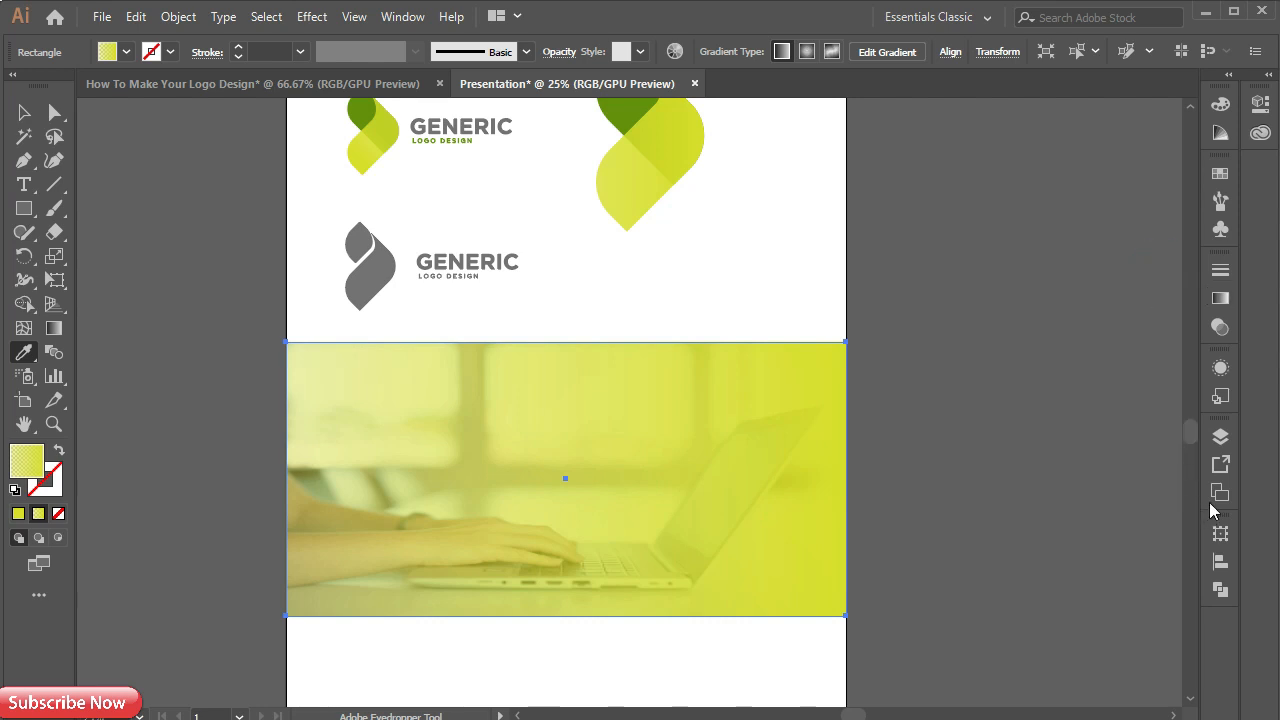
Set the overlay rectangle's blending mode to Multiply and its opacity to 80%.
click(1220, 327)
click(1043, 292)
click(1034, 360)
click(1155, 291)
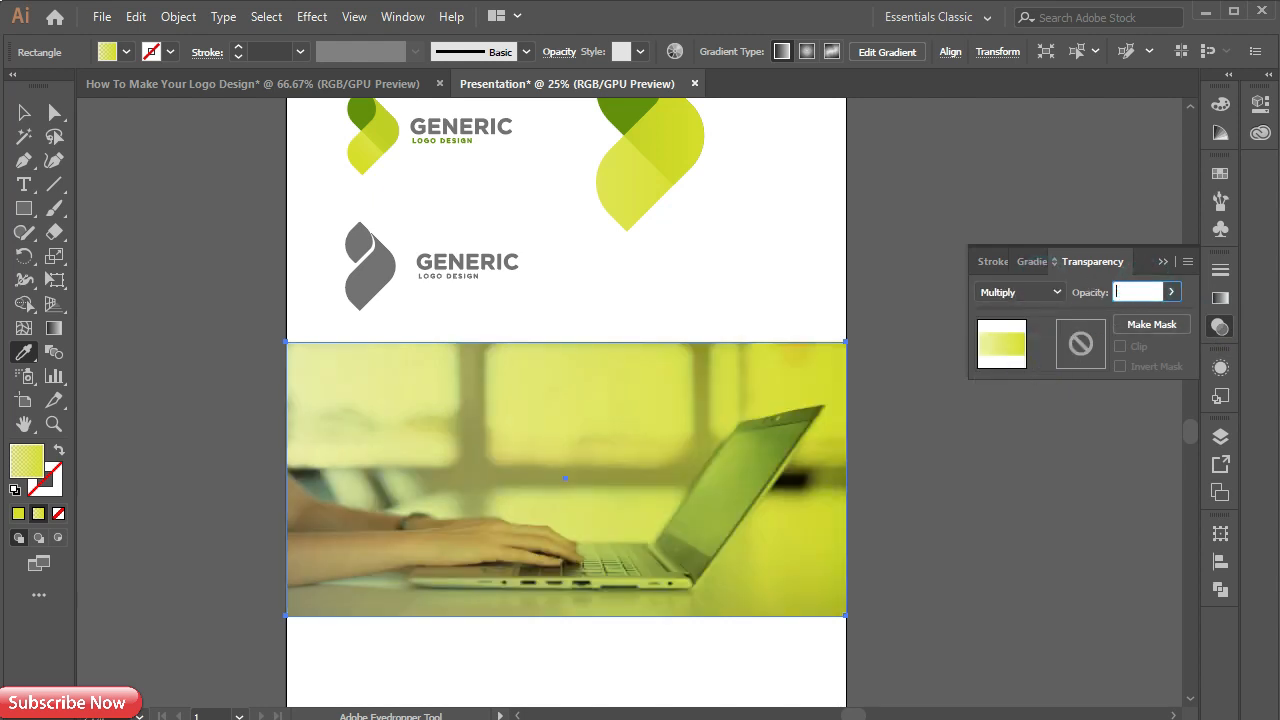
key(Return)
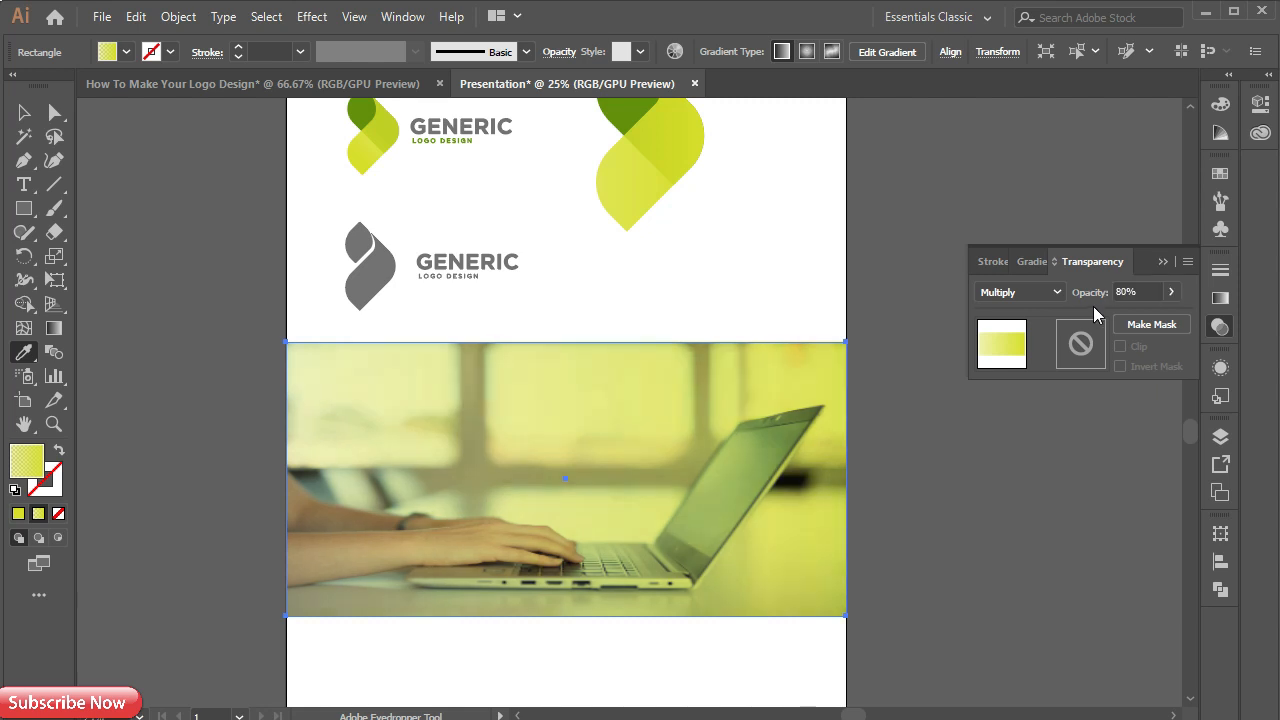
click(1158, 261)
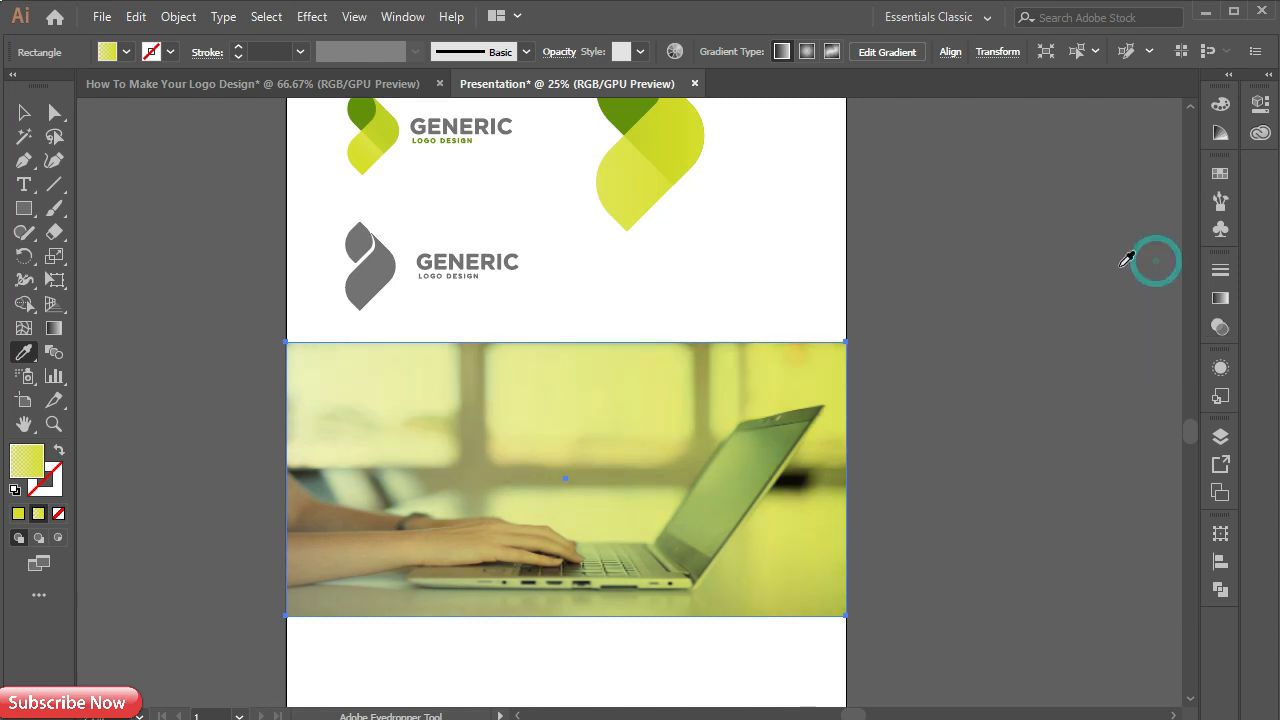
Move the grey logo onto the right half of the laptop photo and enlarge it slightly.
key(v)
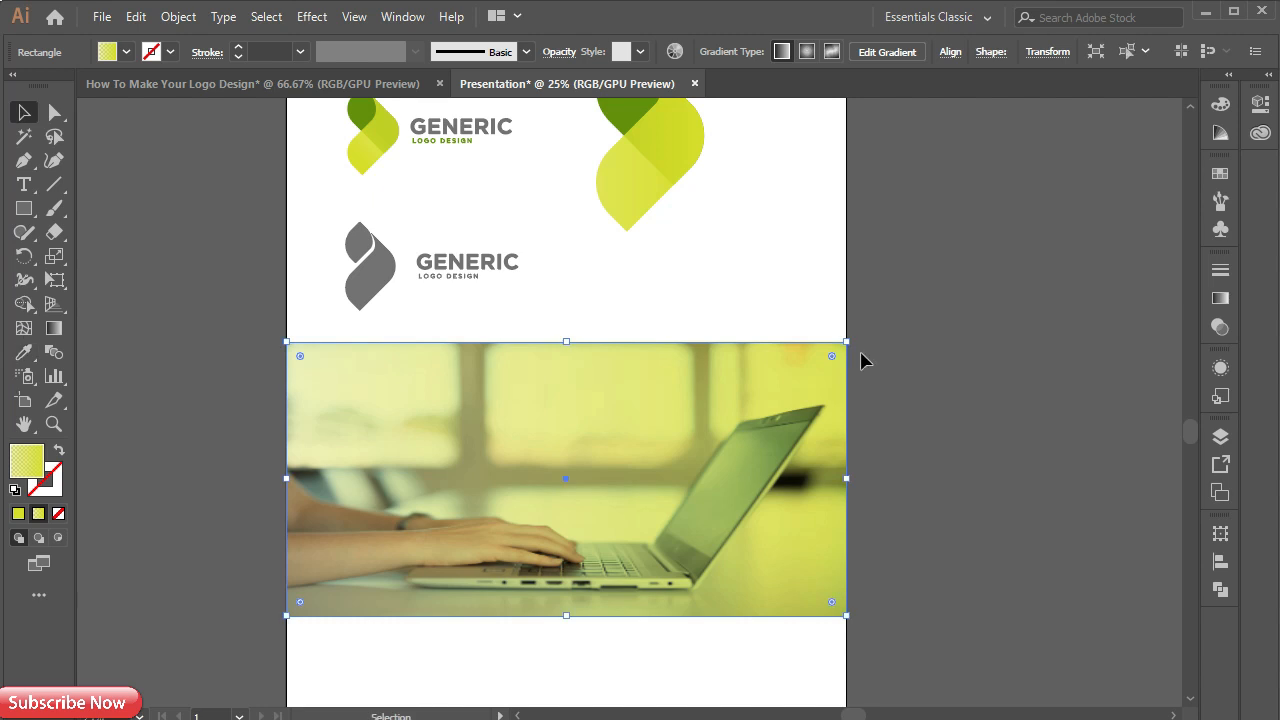
drag(326, 198, 545, 318)
drag(459, 288, 766, 505)
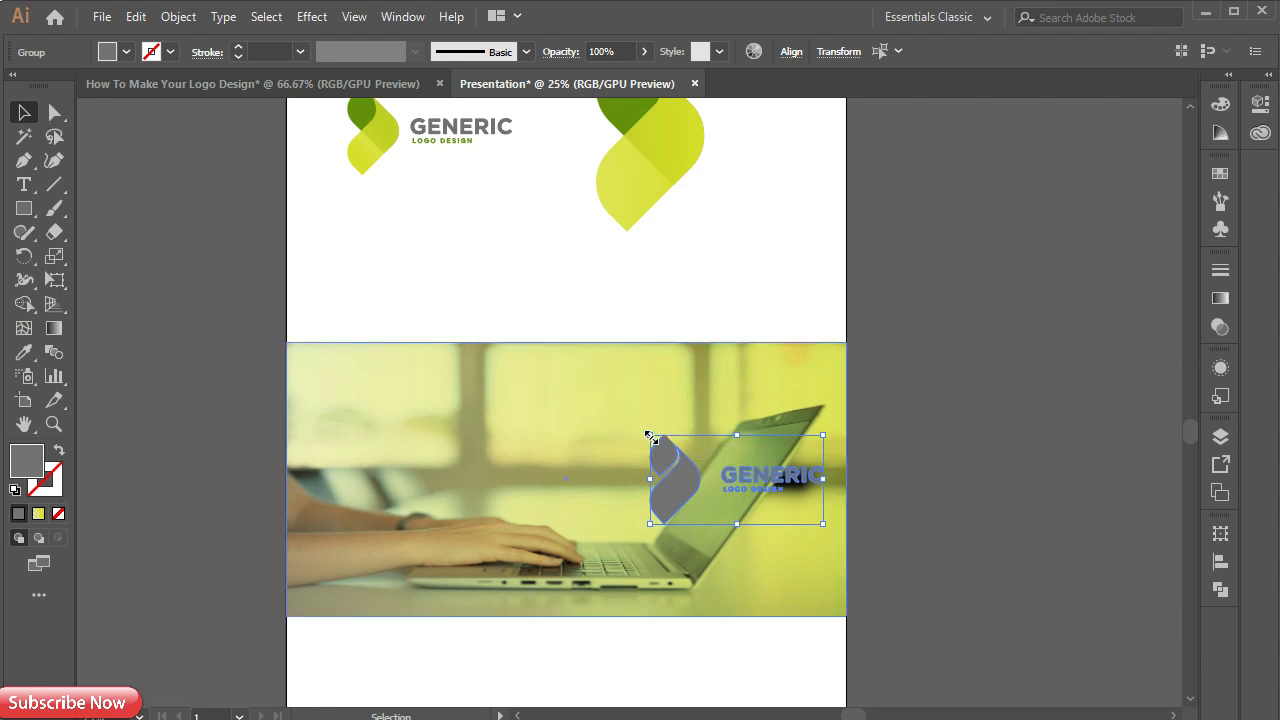
drag(651, 437, 629, 423)
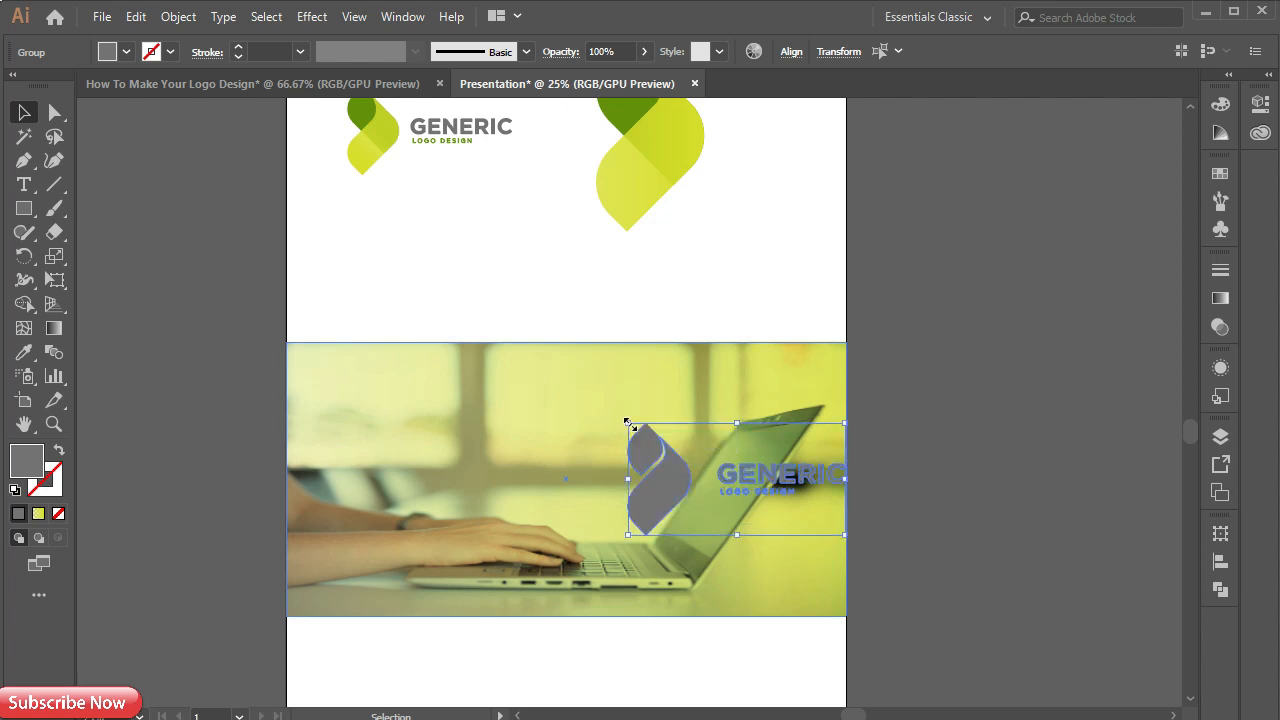
Change the fill of the grey logo on the laptop photo to pure white.
double_click(19, 467)
click(29, 251)
drag(128, 177, 229, 189)
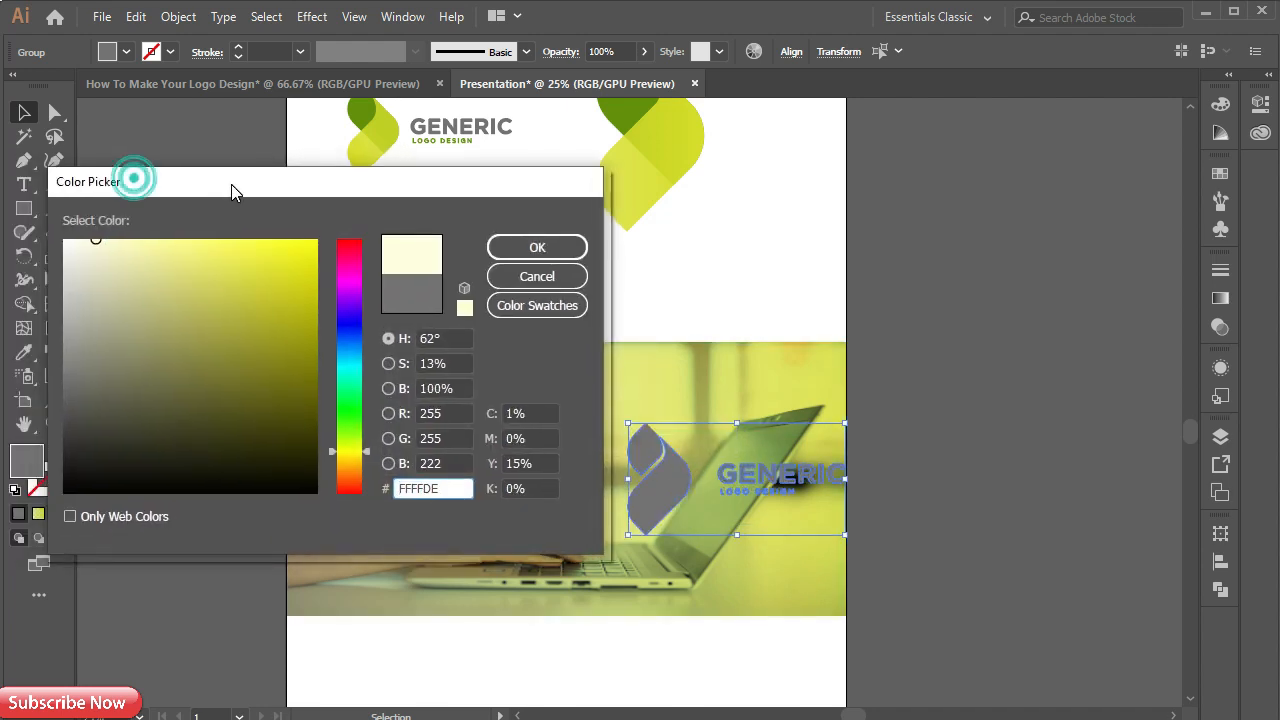
click(62, 242)
click(534, 247)
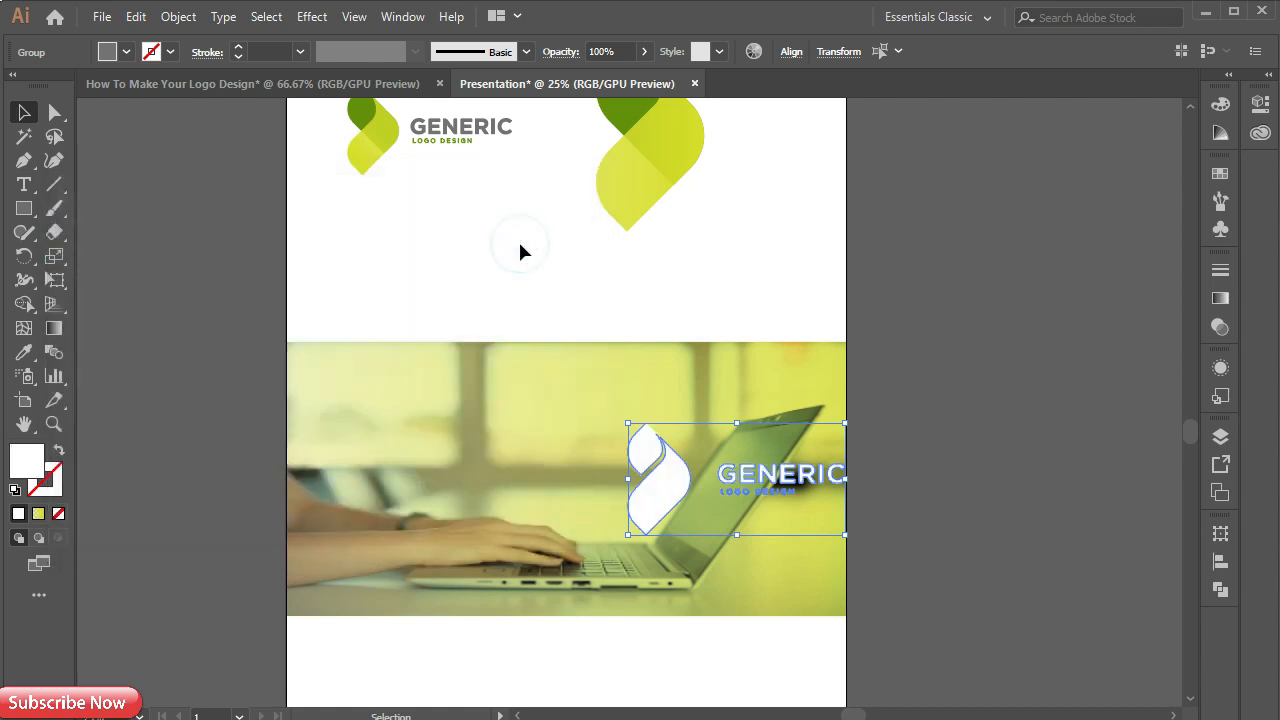
click(470, 285)
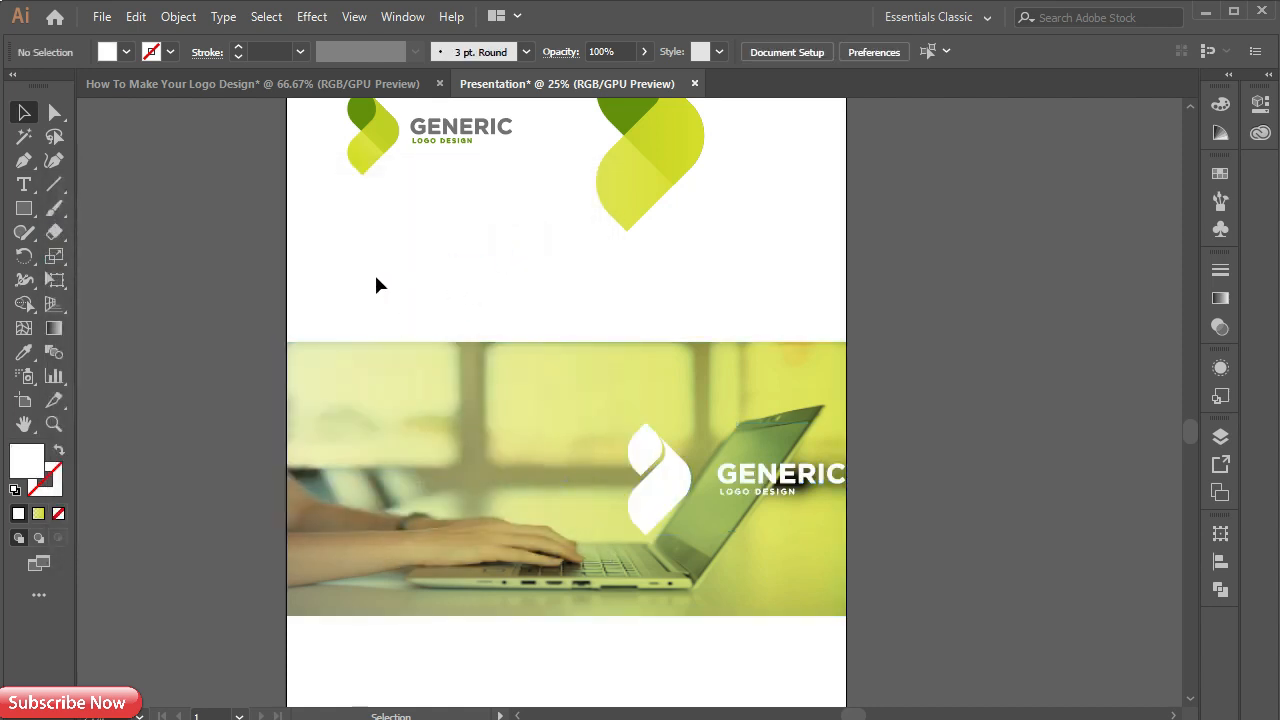
Draw a thin full-width strip along the laptop photo's top edge and fill it with the dark green sampled from the large leaf mark.
click(31, 210)
drag(287, 343, 846, 354)
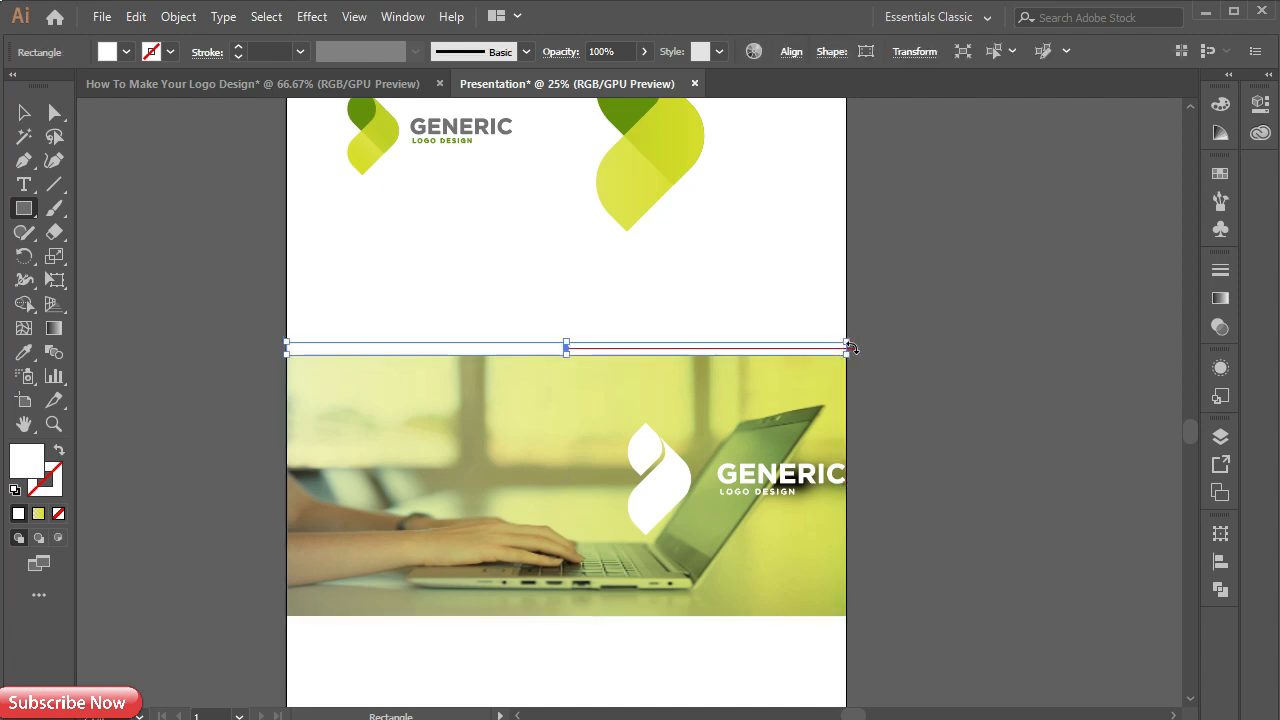
click(22, 352)
click(628, 112)
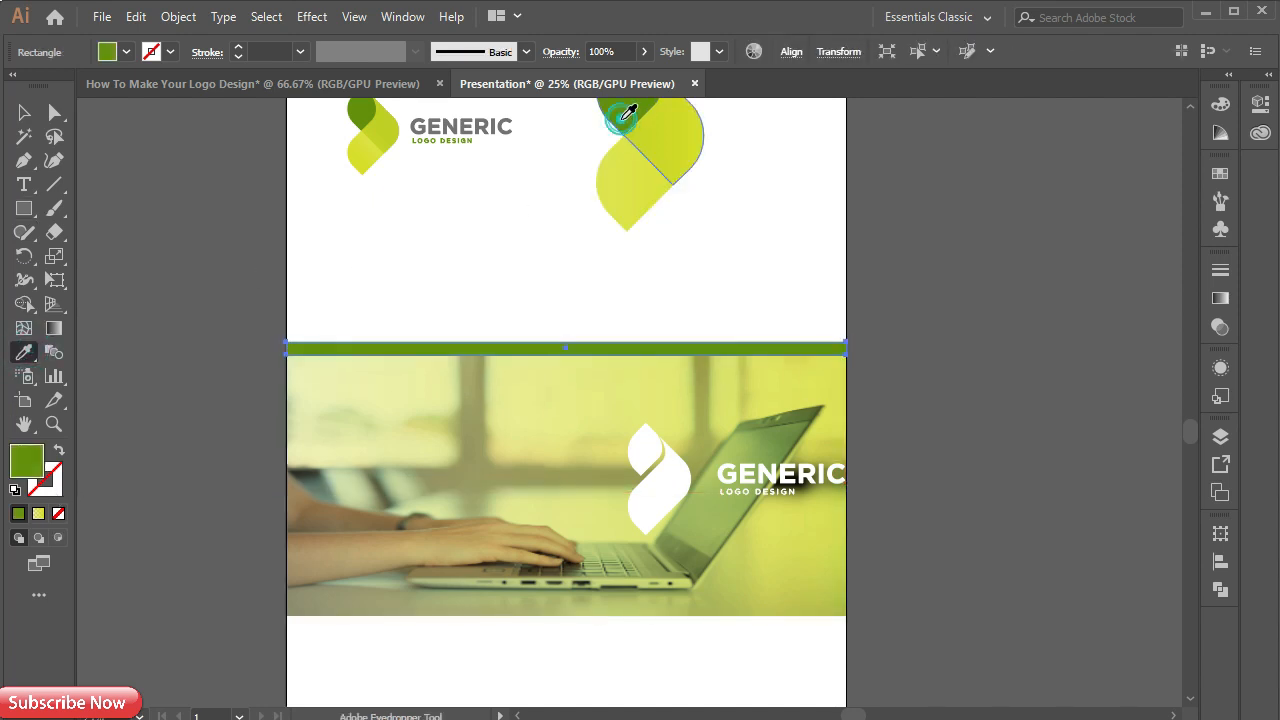
click(25, 113)
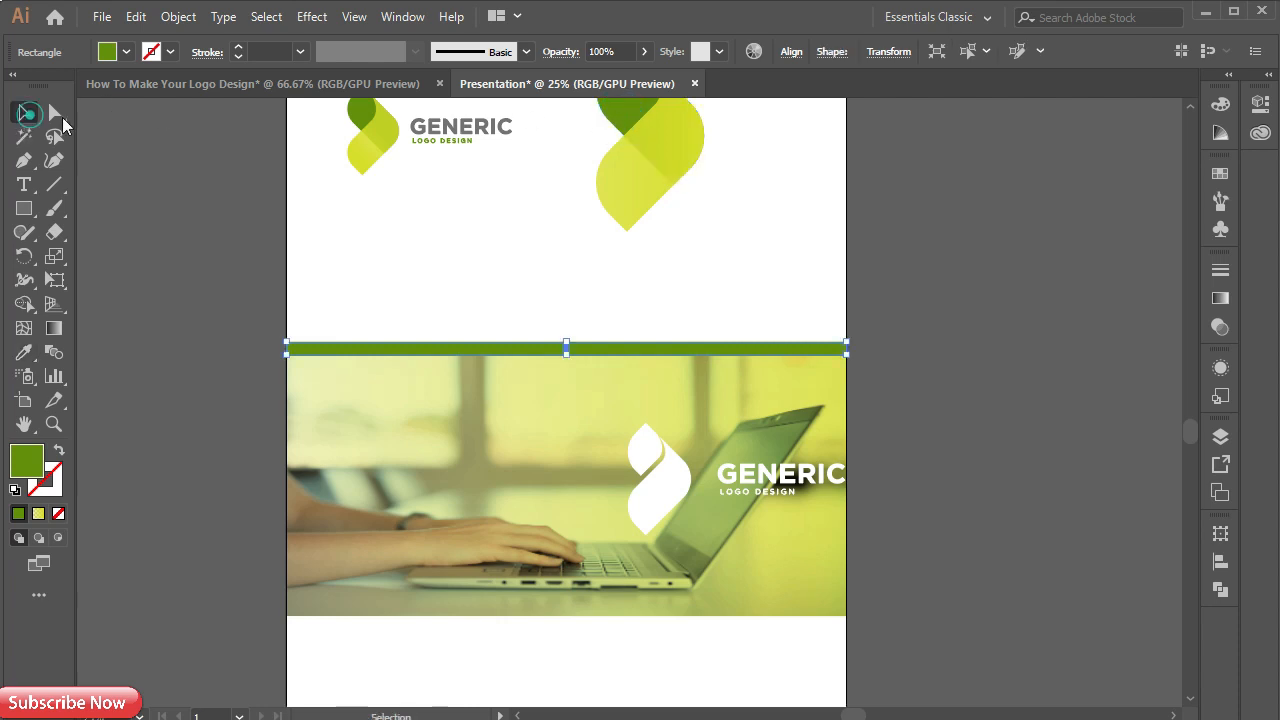
Set the dark green strip's blending mode to Multiply and its opacity to 60%.
click(1220, 326)
click(1050, 291)
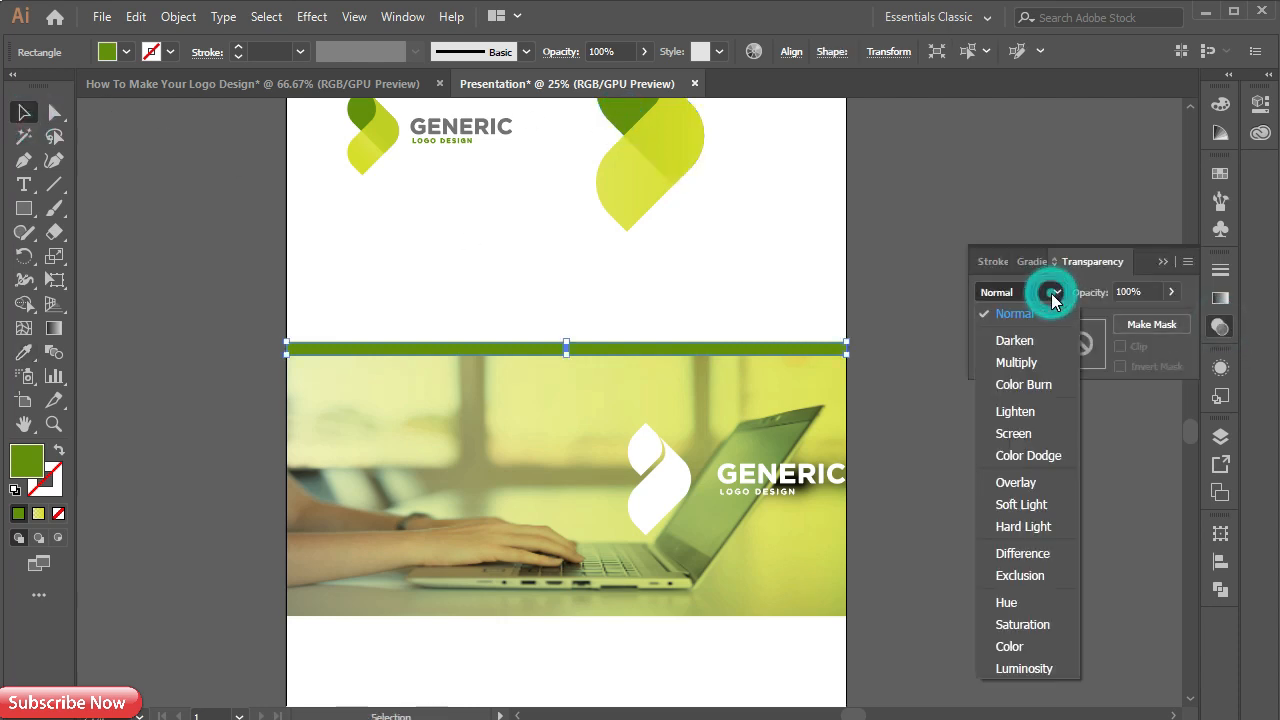
click(1040, 363)
click(1141, 287)
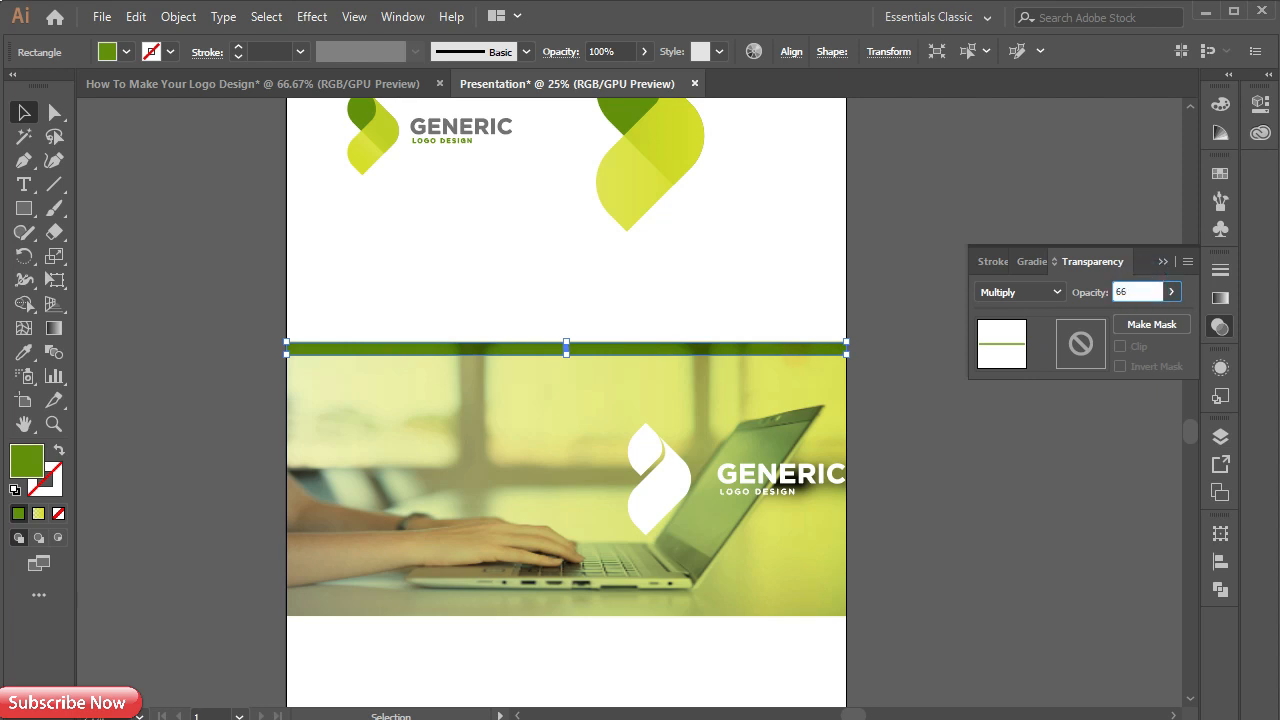
key(Return)
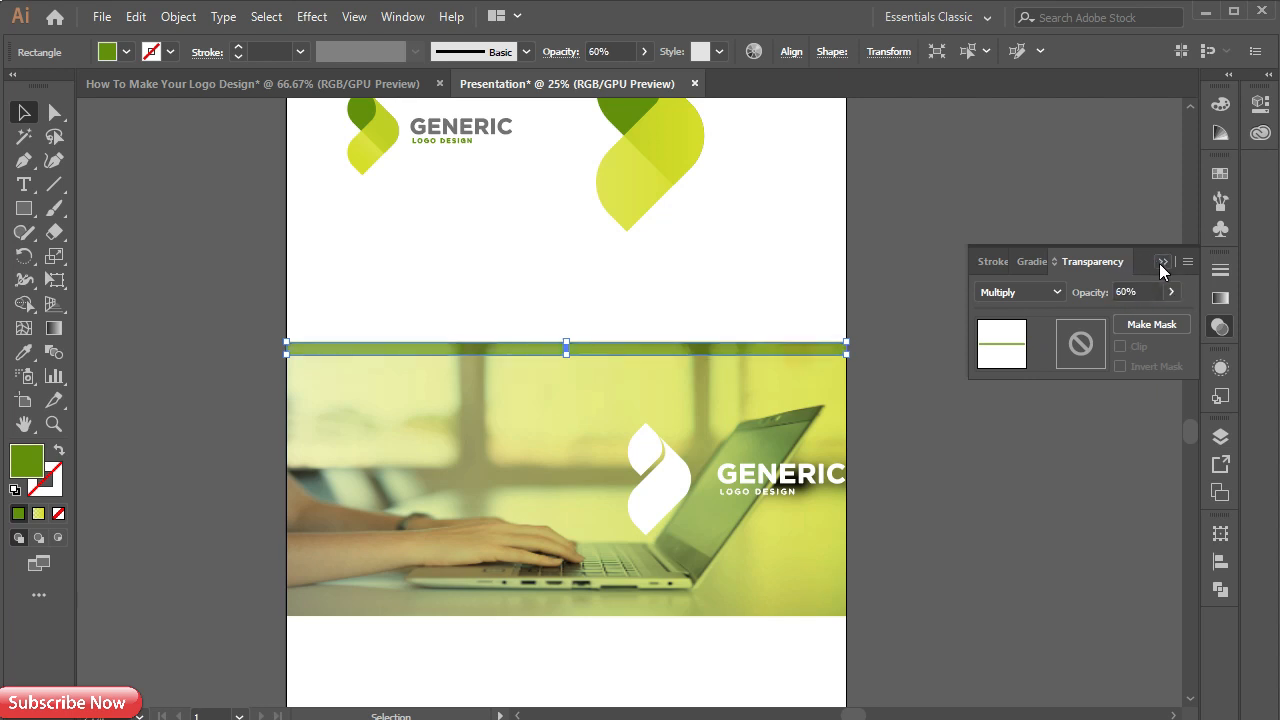
click(1163, 263)
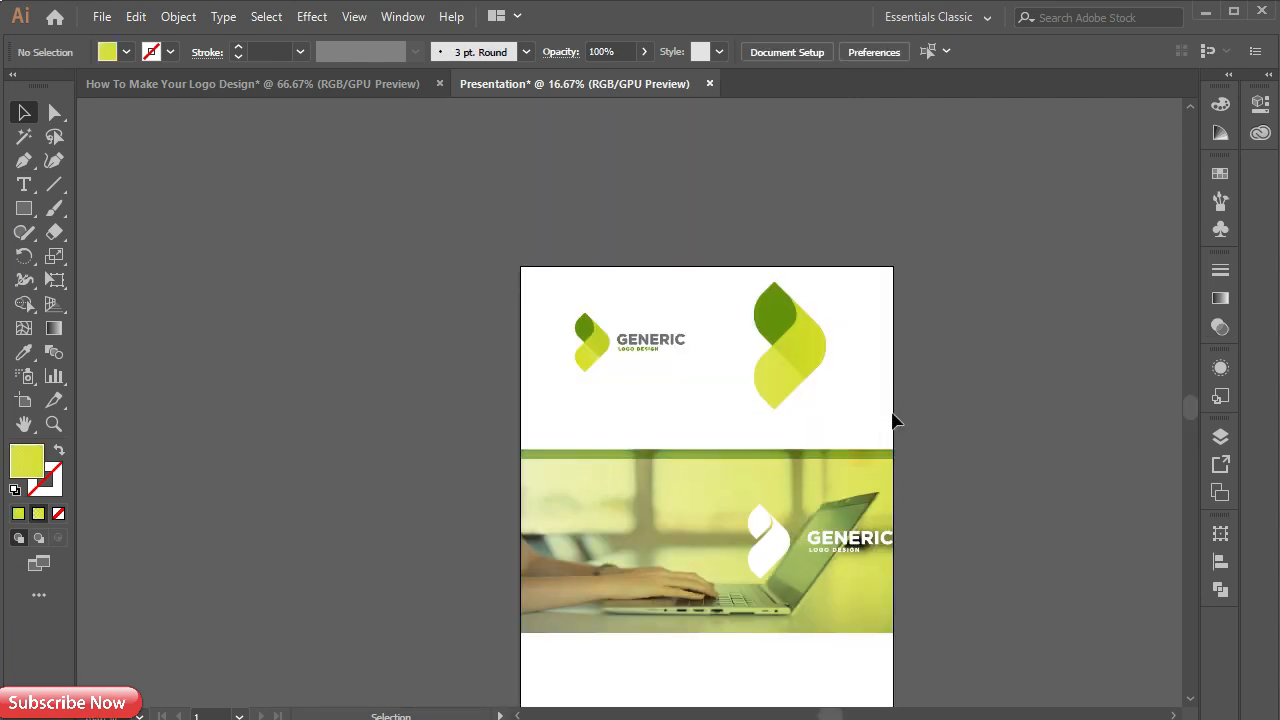
Lock the laptop photo together with its gradient overlay and the green strip.
click(820, 490)
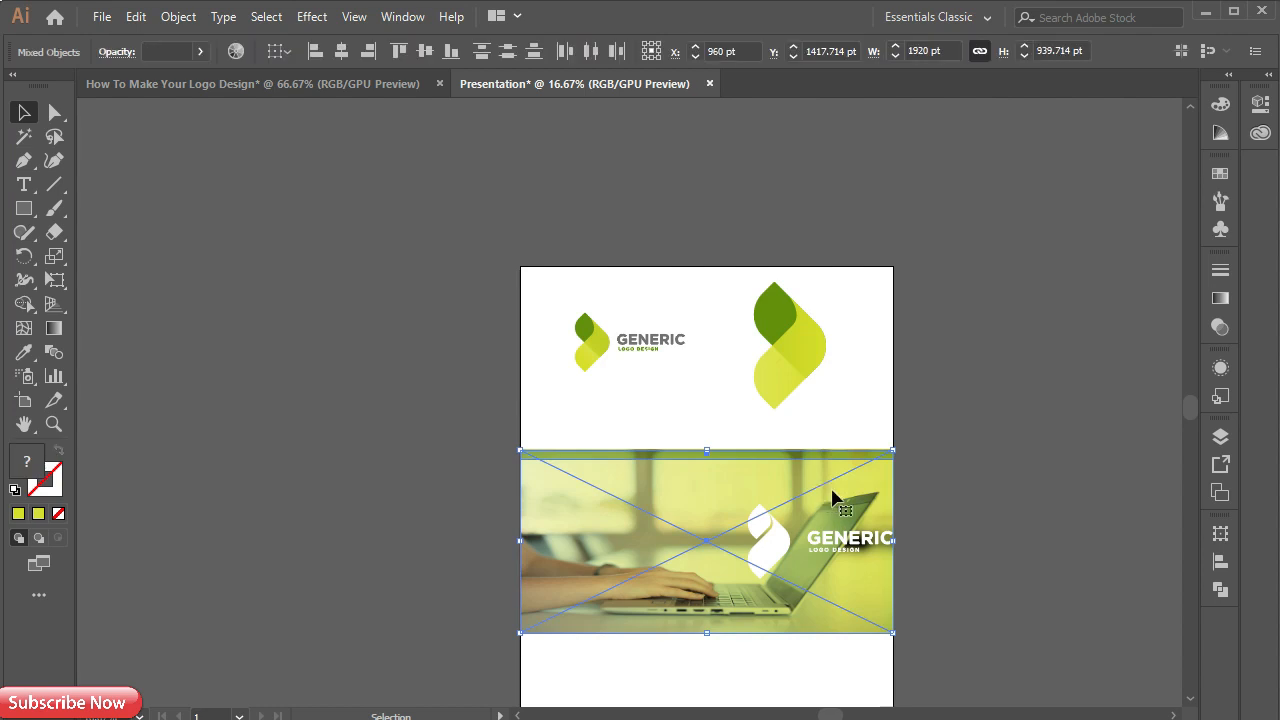
click(178, 17)
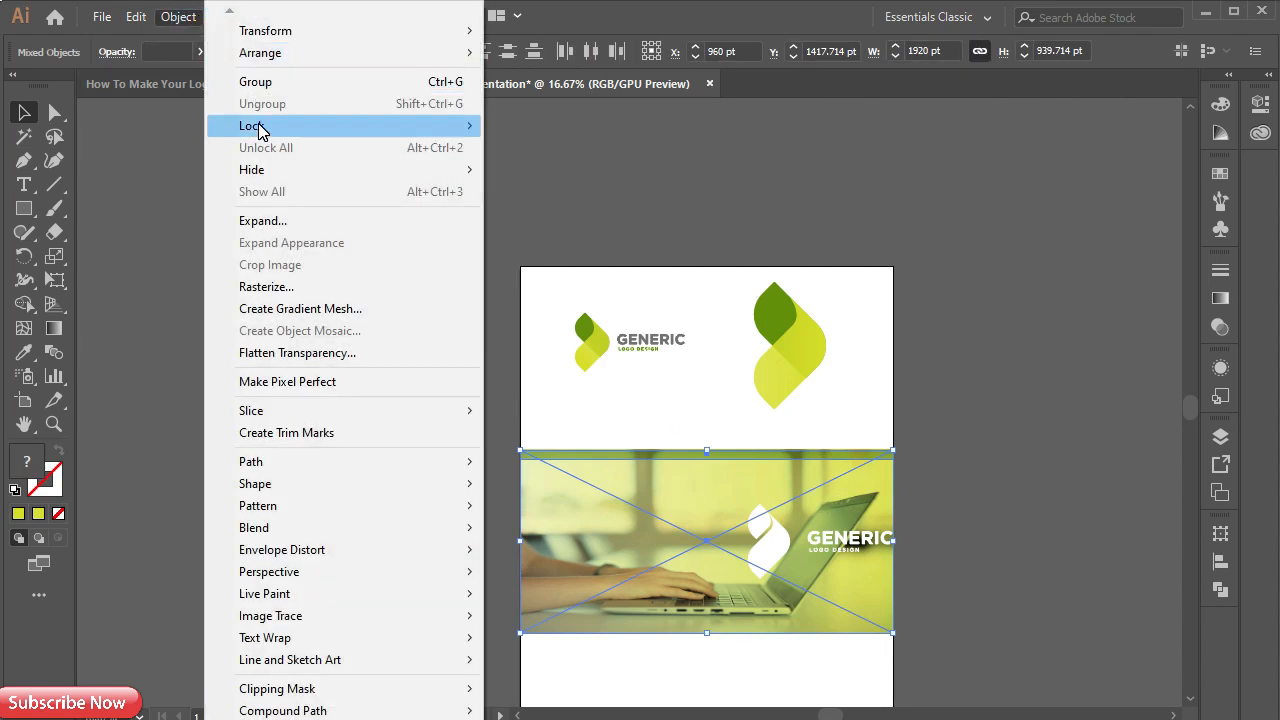
mouse_move(251, 126)
click(518, 128)
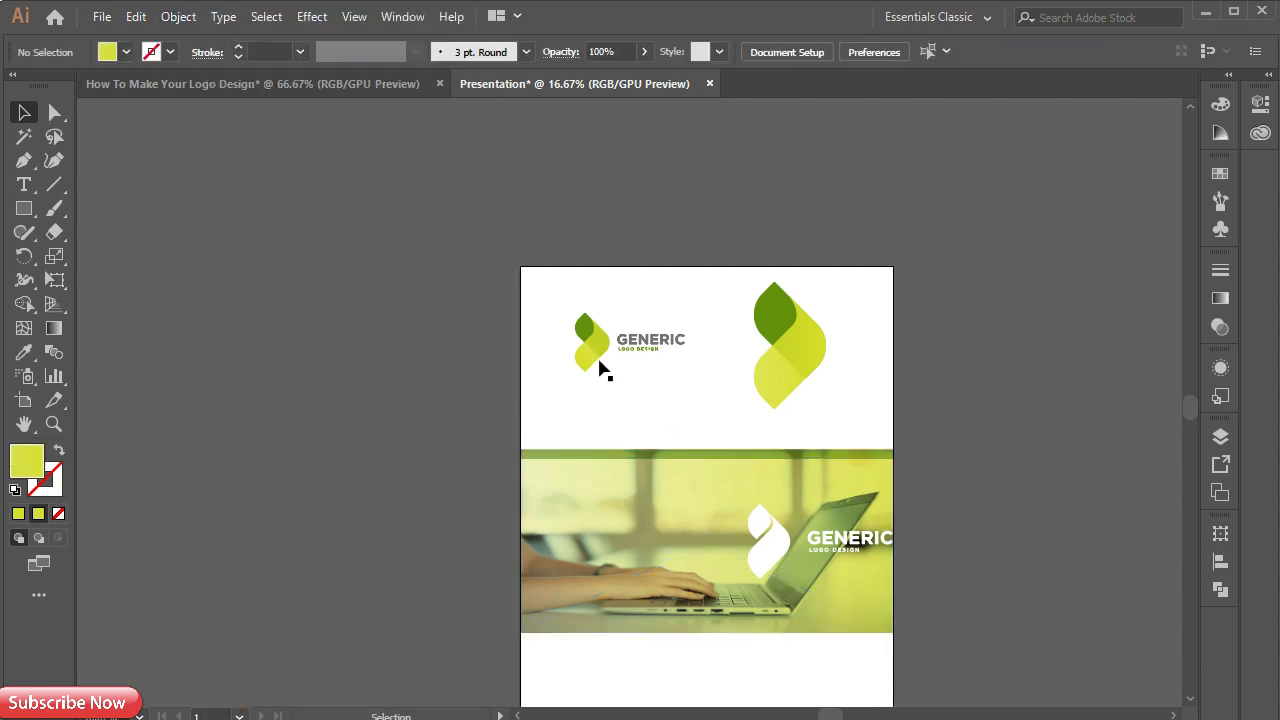
Draw a rectangle spanning the full page width directly below the laptop photo.
key(ctrl+equal)
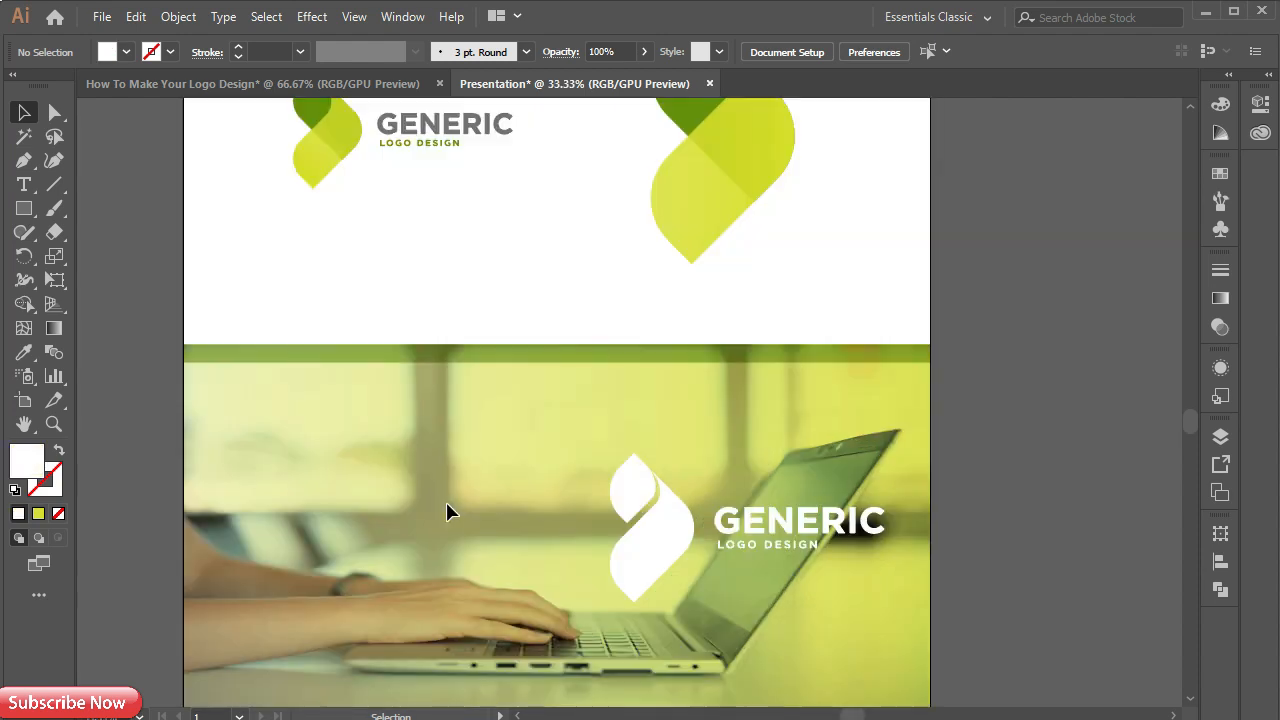
drag(443, 518, 443, 310)
scroll(440, 310, down, 2)
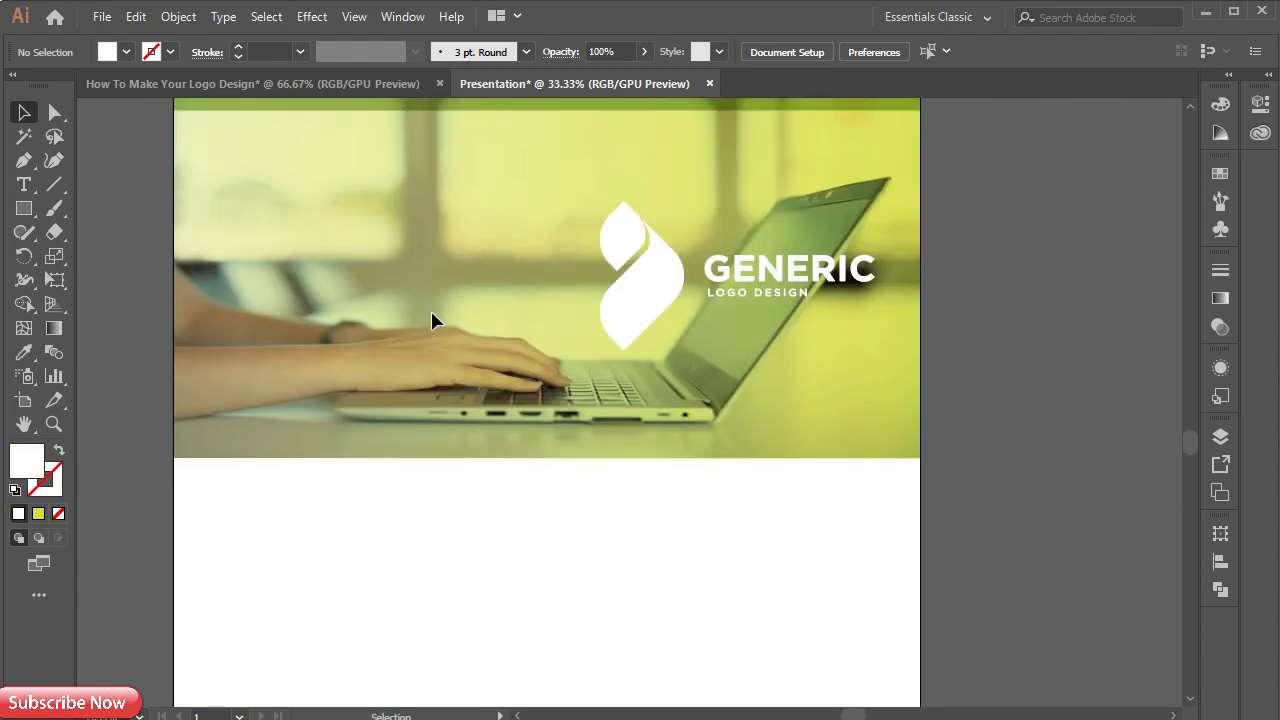
click(24, 208)
drag(172, 433, 920, 636)
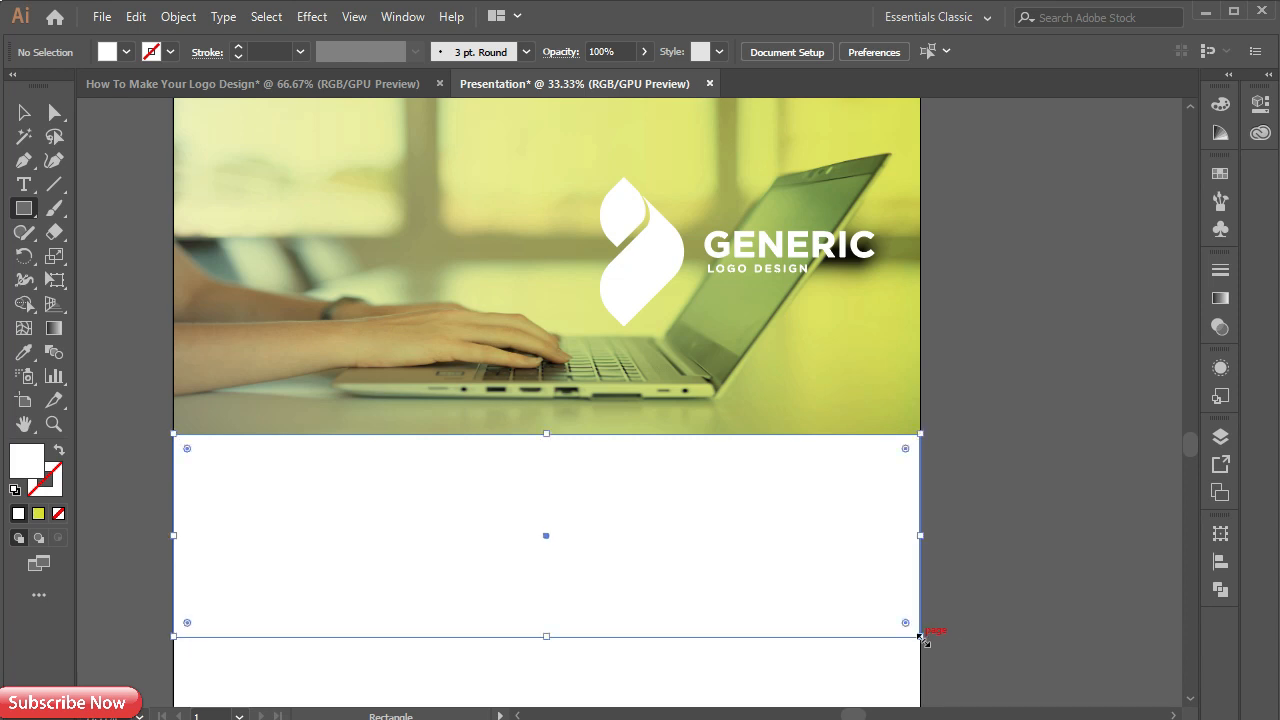
Fill the rectangle below the photo with the yellow-green gradient sampled from the large leaf mark.
click(24, 352)
scroll(174, 410, down, 1)
drag(352, 263, 379, 508)
click(577, 292)
drag(421, 561, 420, 366)
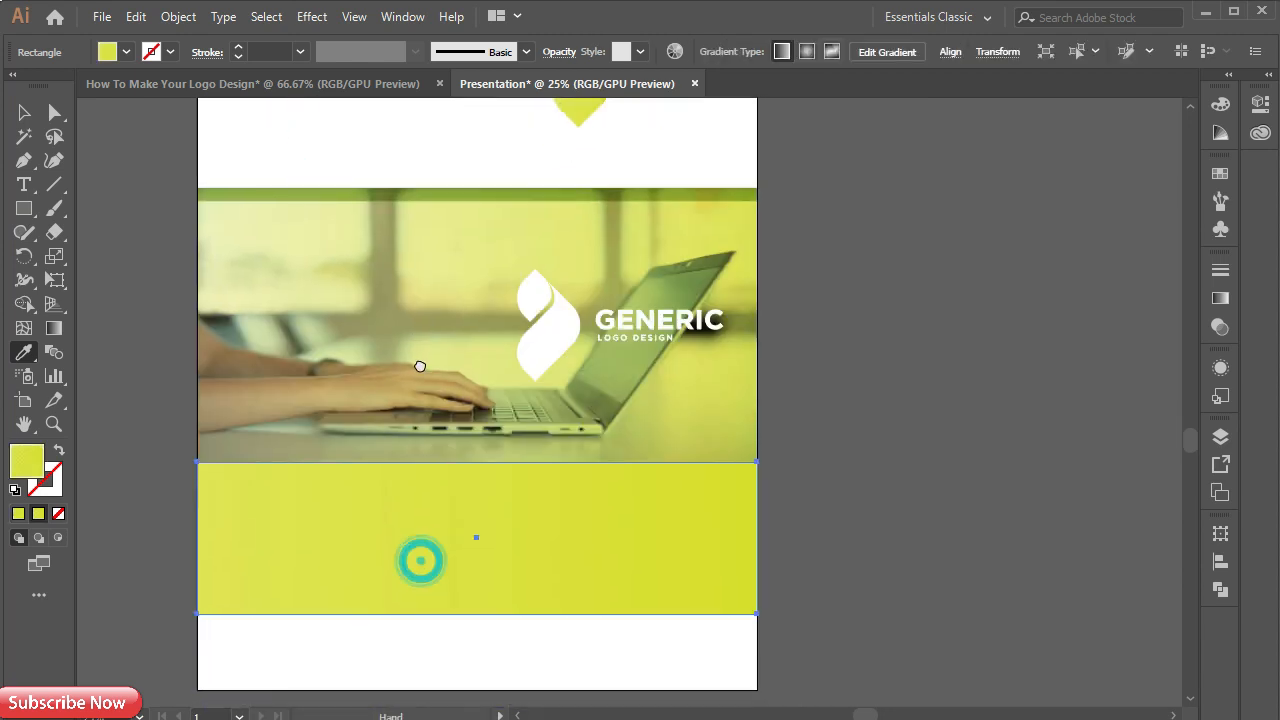
click(54, 328)
click(257, 544)
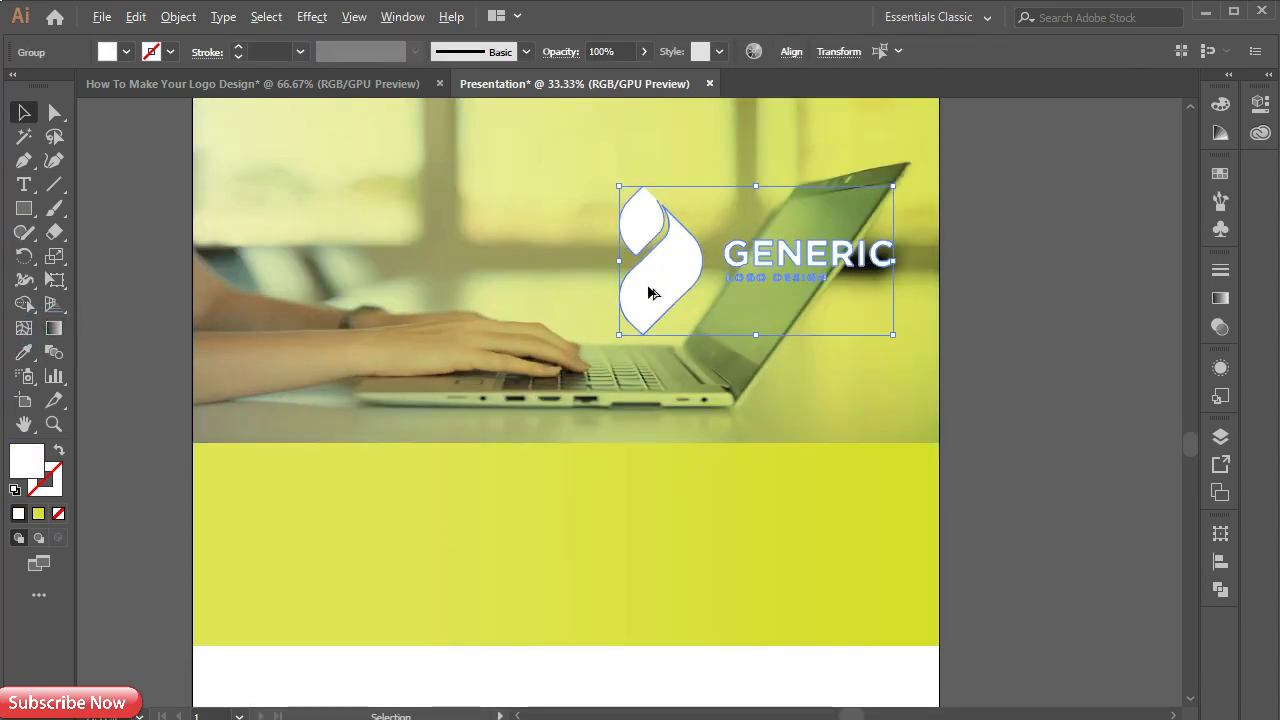
Copy the white logo onto the left part of the yellow-green band and bring the copy to the front.
drag(650, 292, 294, 568)
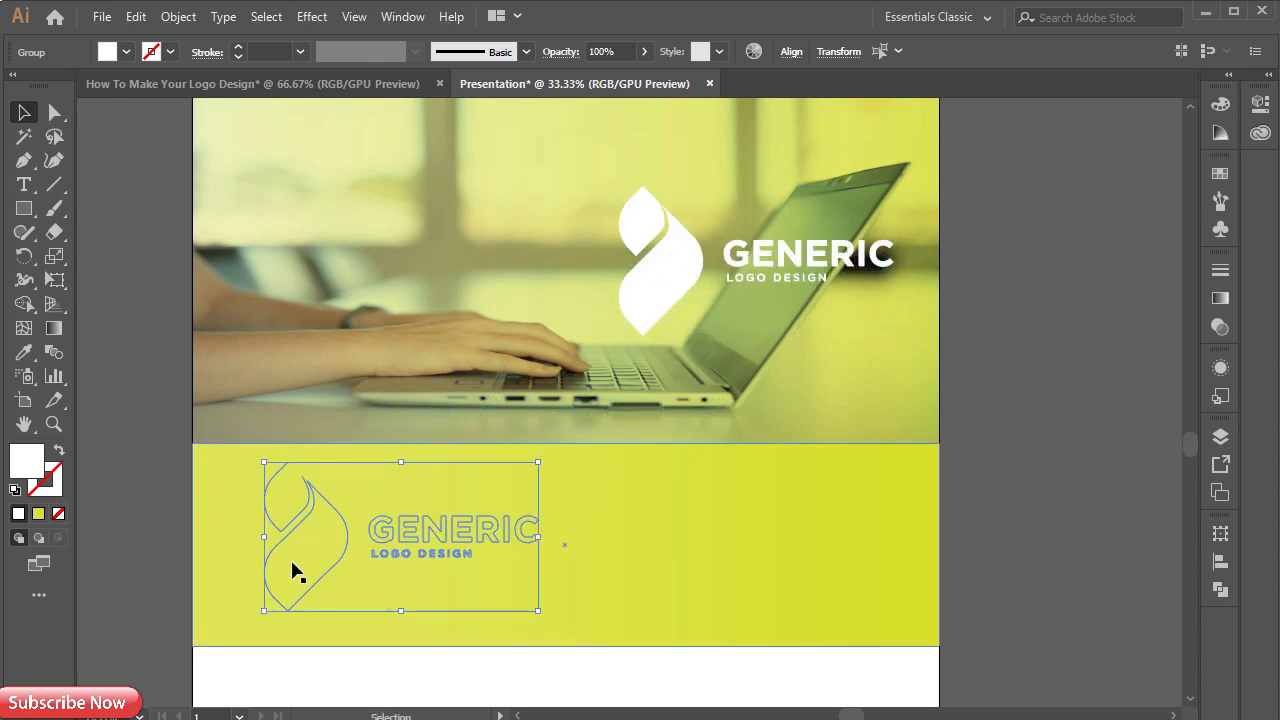
right_click(293, 564)
mouse_move(365, 451)
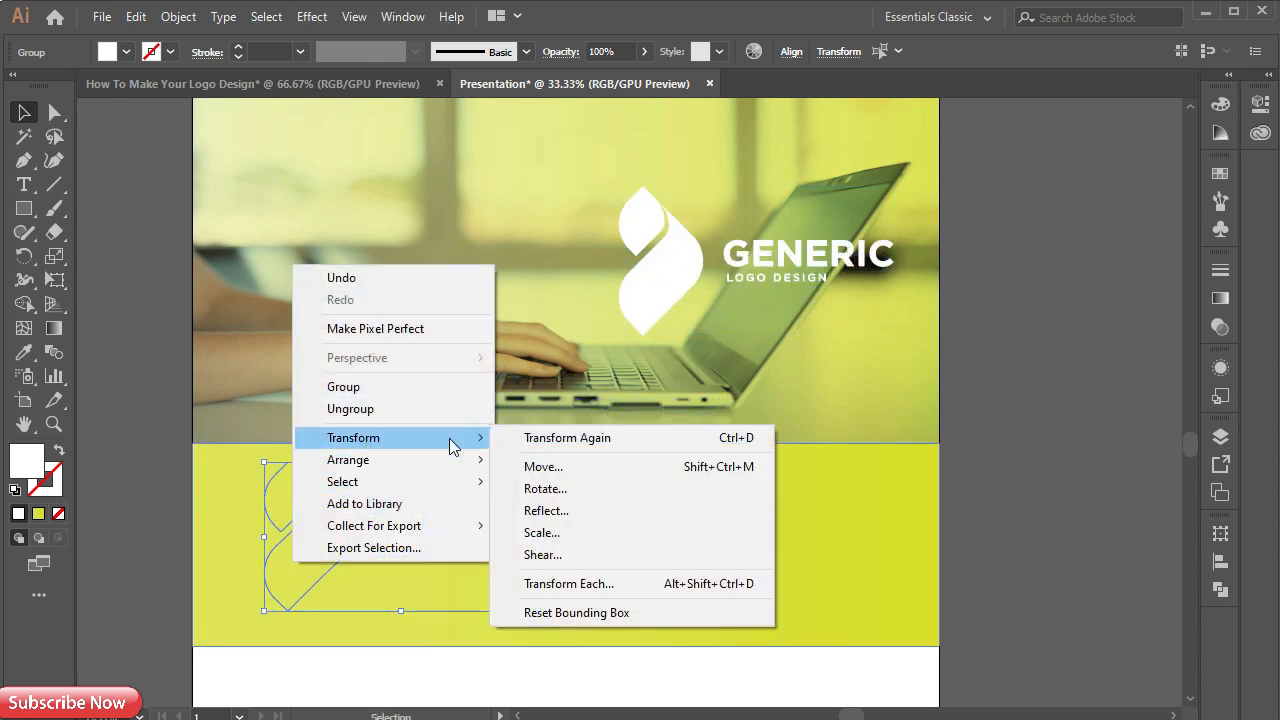
mouse_move(315, 462)
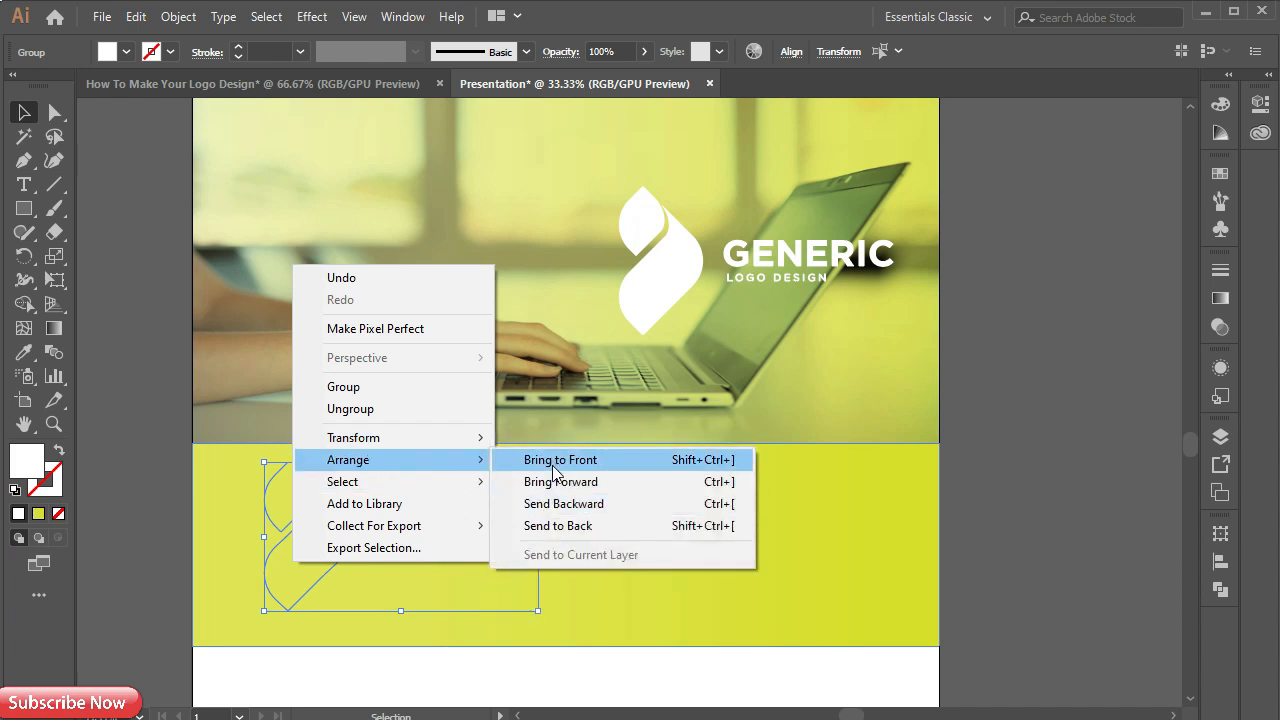
click(555, 470)
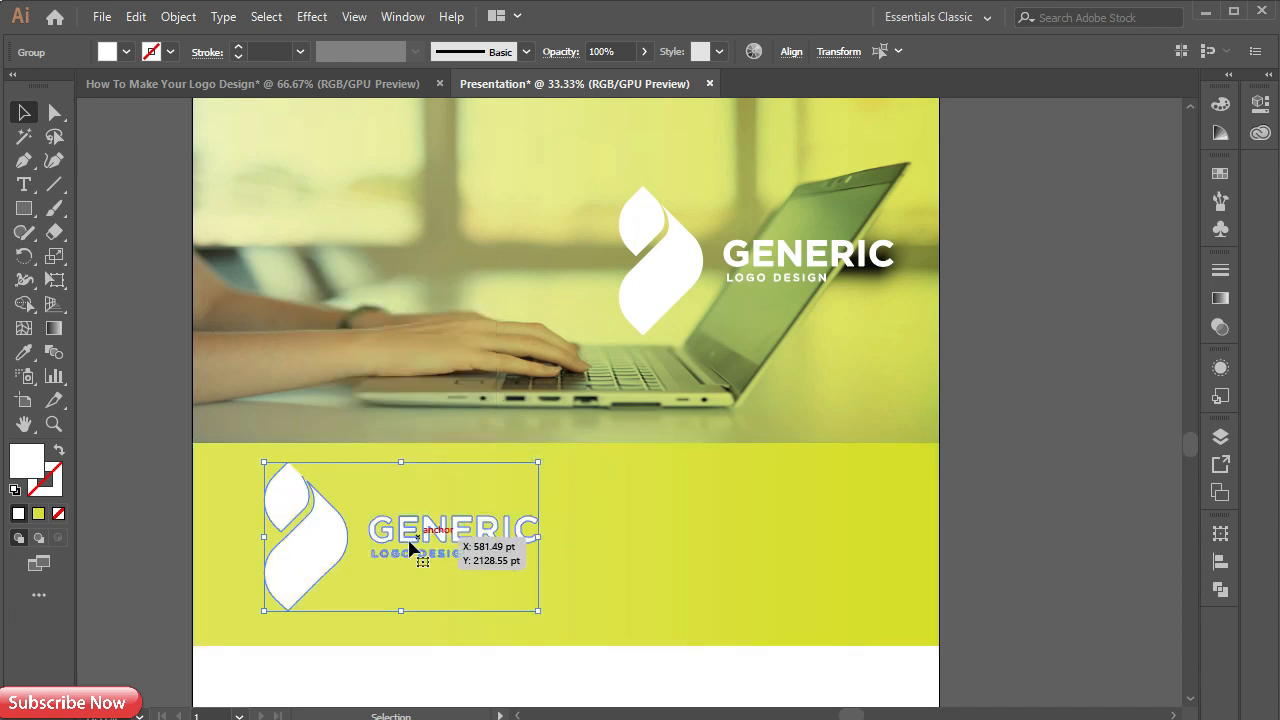
Recolour the logo copy with the dark green sampled from the strip, raising its opacity, and scale it down.
key(ctrl+minus)
click(24, 352)
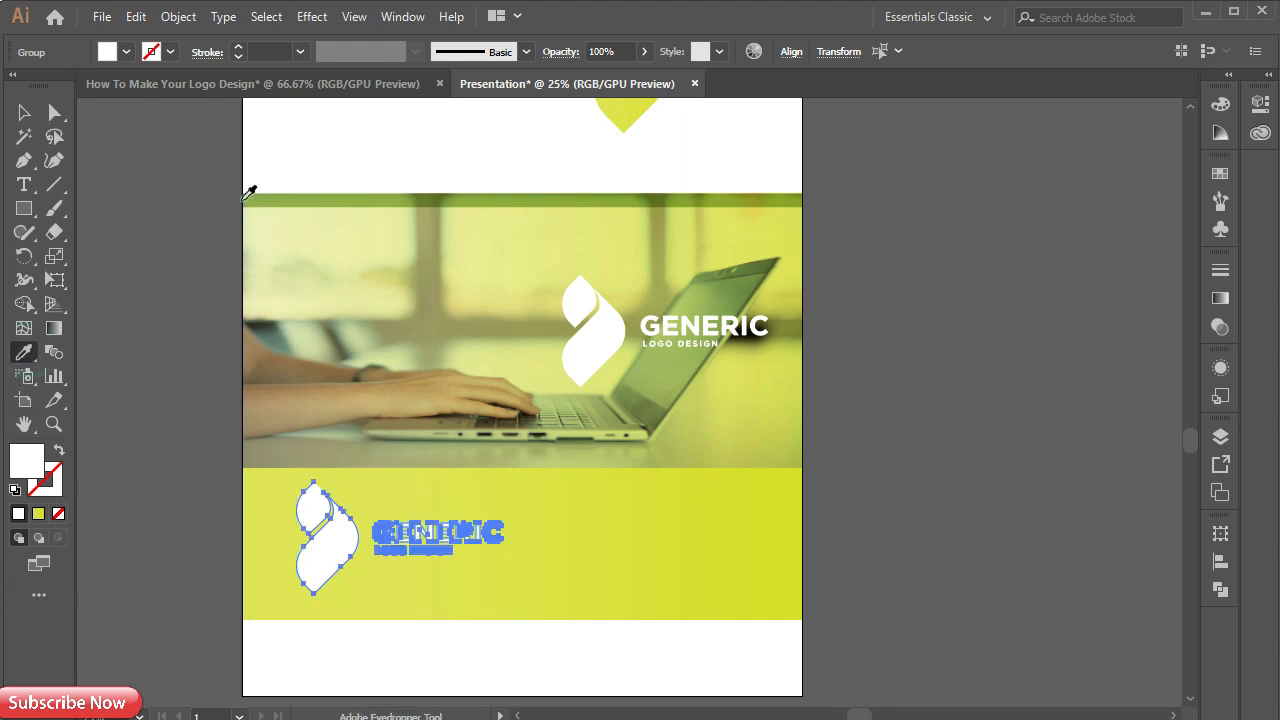
click(257, 195)
click(643, 51)
drag(608, 79, 771, 94)
key(v)
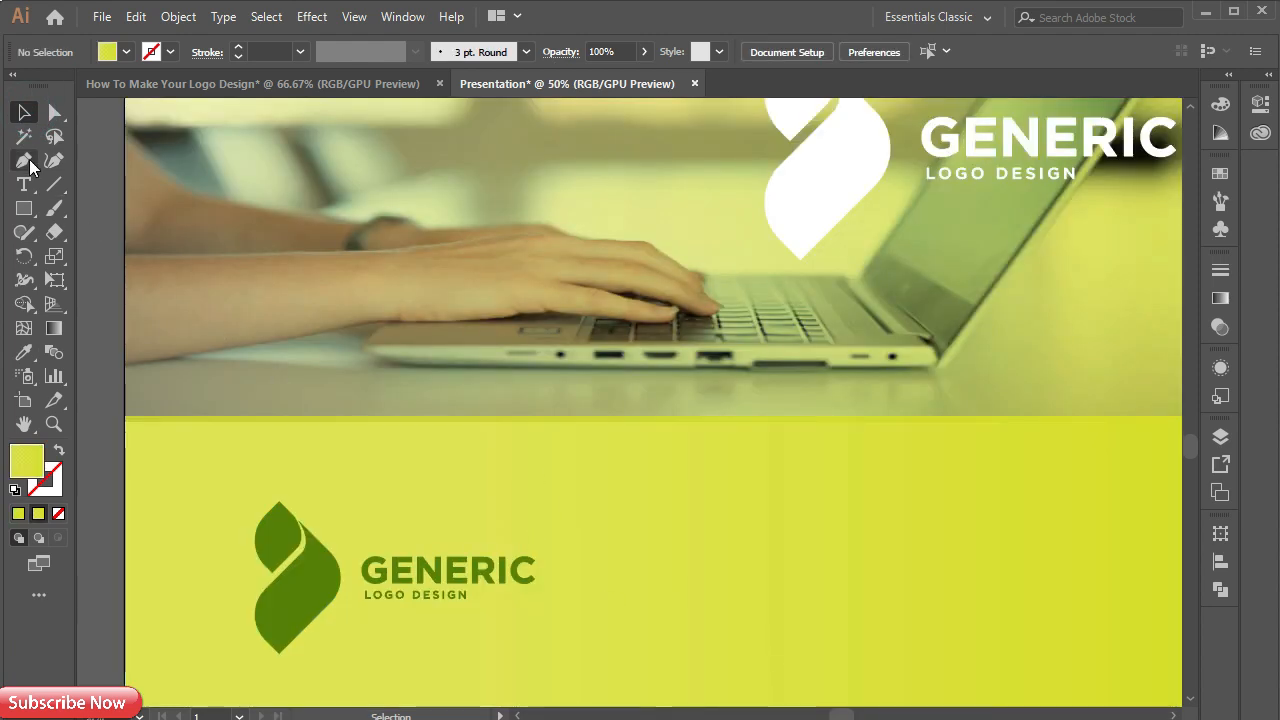
Draw a vertical divider line as tall as the green logo, give it a dark green stroke, and centre it on the yellow-green band.
click(27, 160)
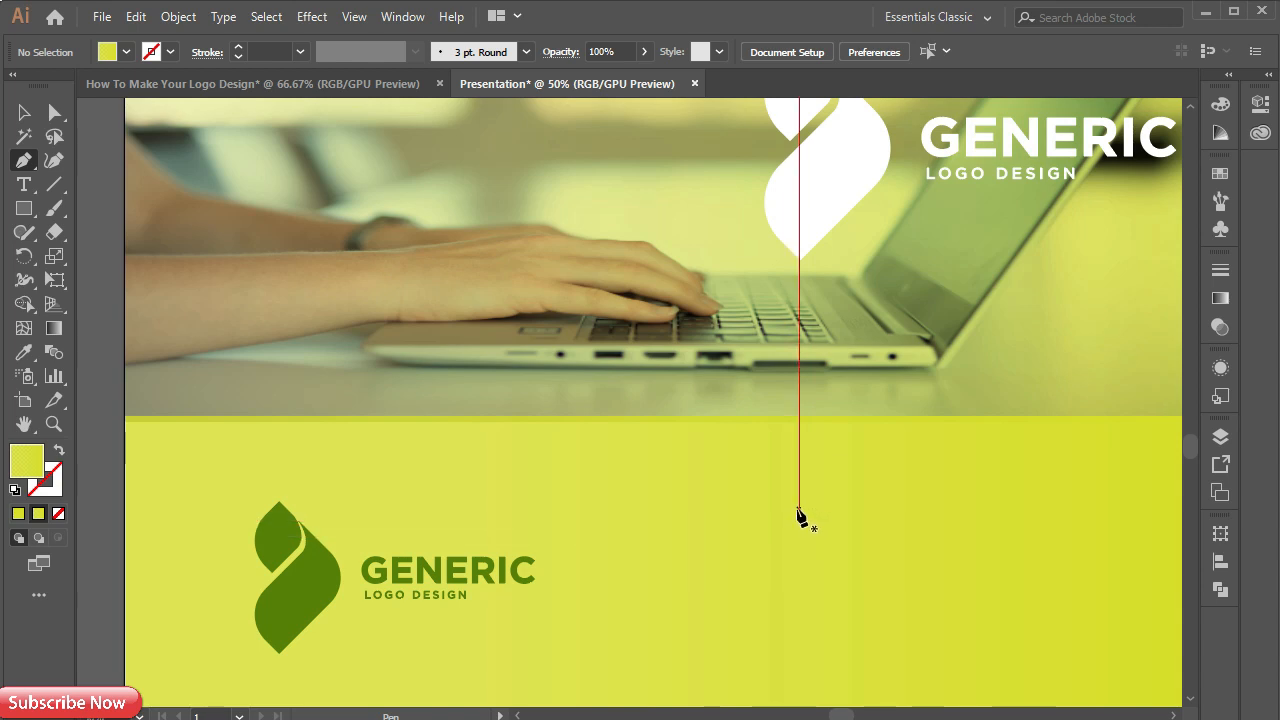
click(798, 502)
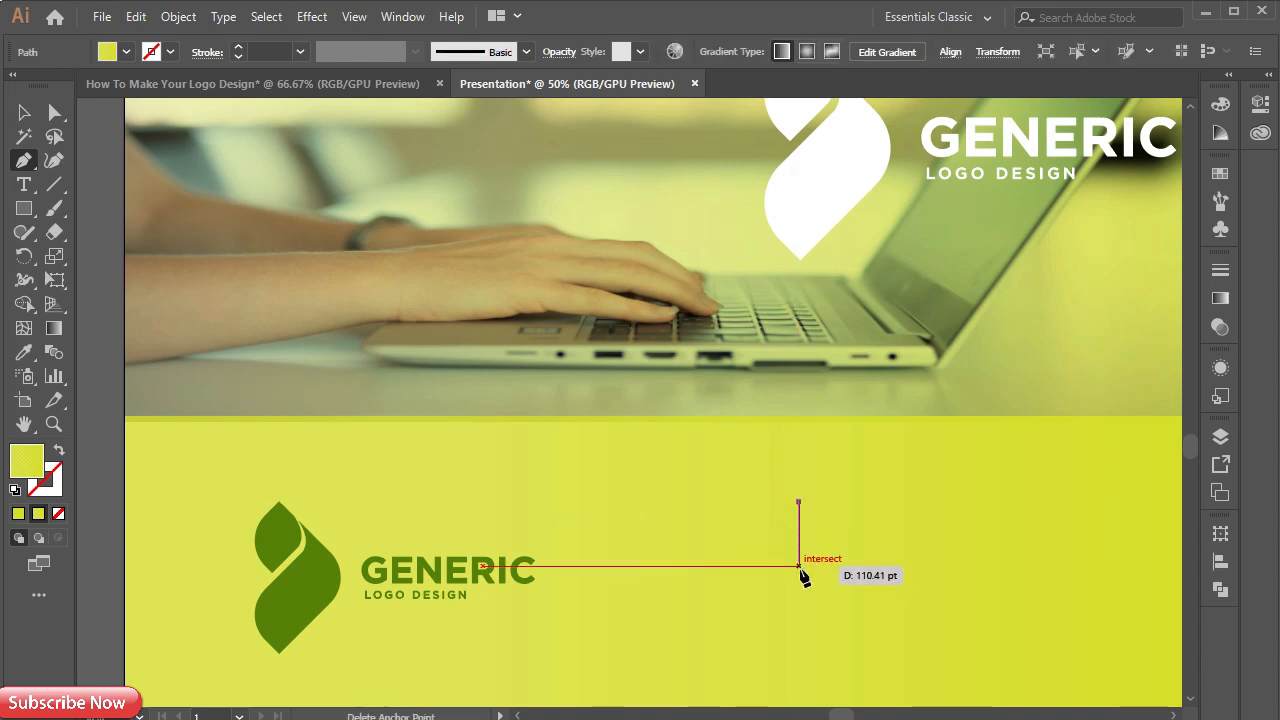
click(805, 656)
key(v)
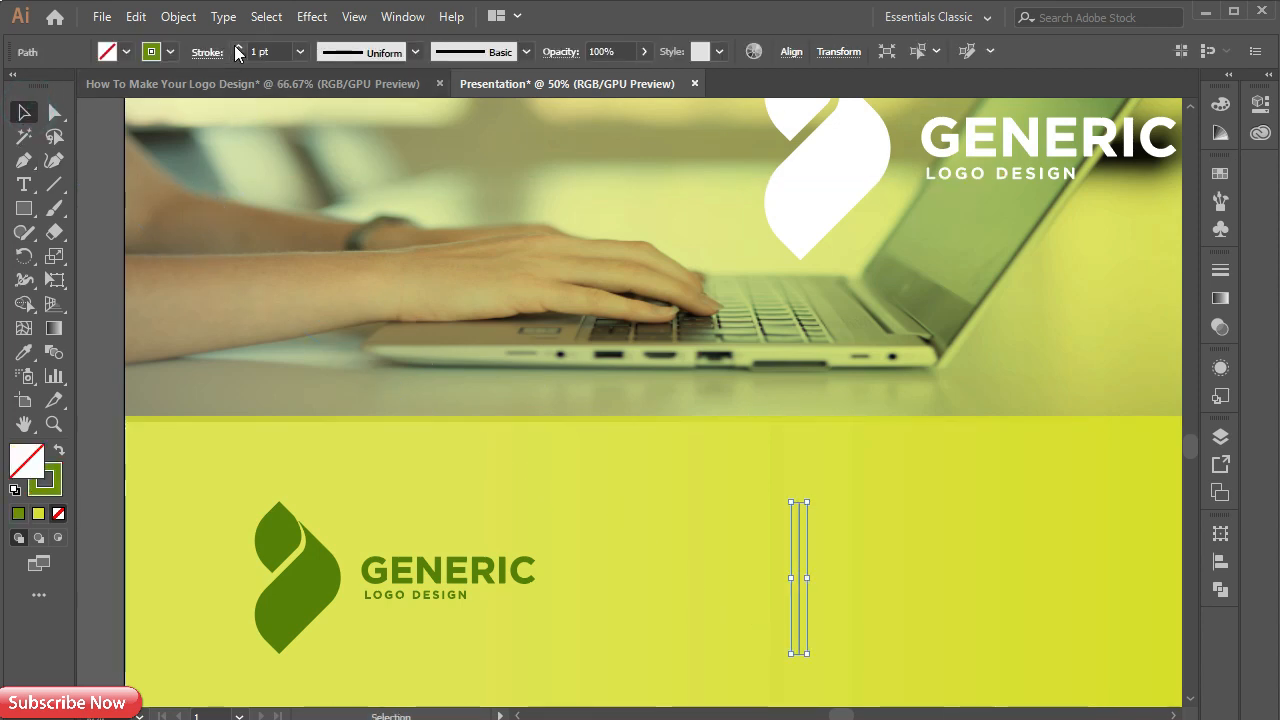
click(690, 600)
drag(705, 624, 645, 586)
drag(740, 545, 621, 540)
click(735, 541)
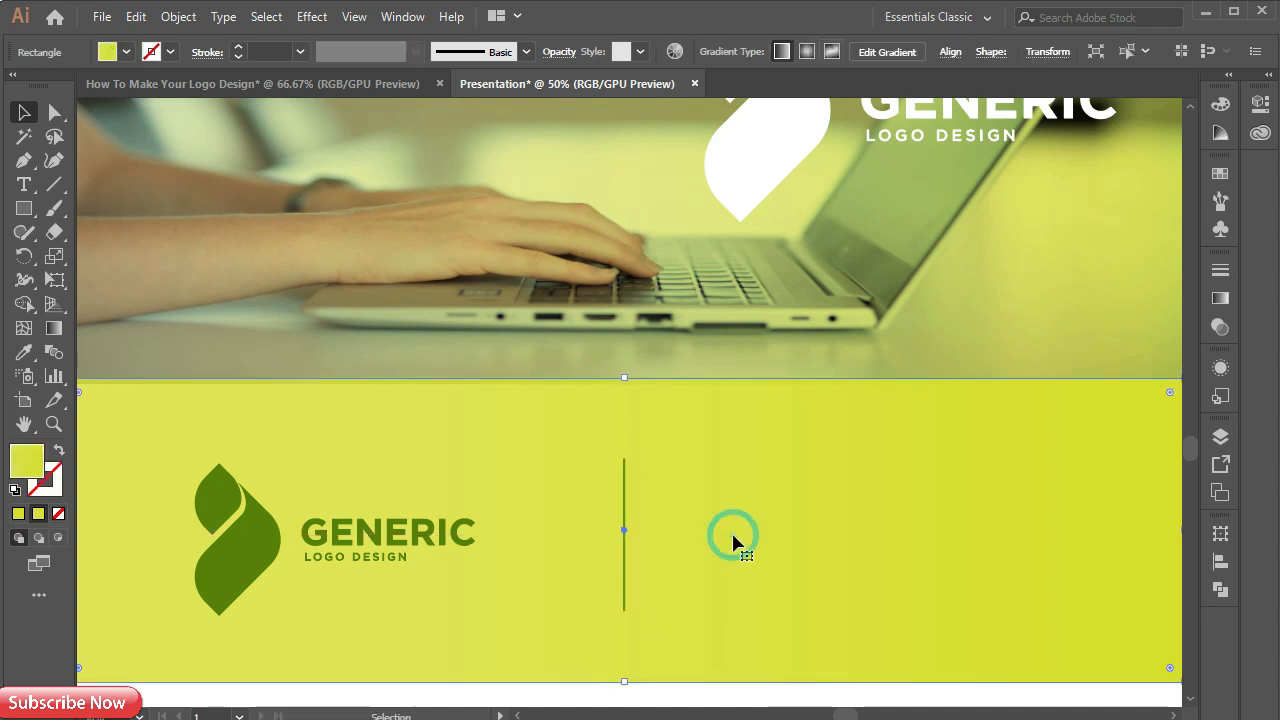
drag(774, 531, 706, 529)
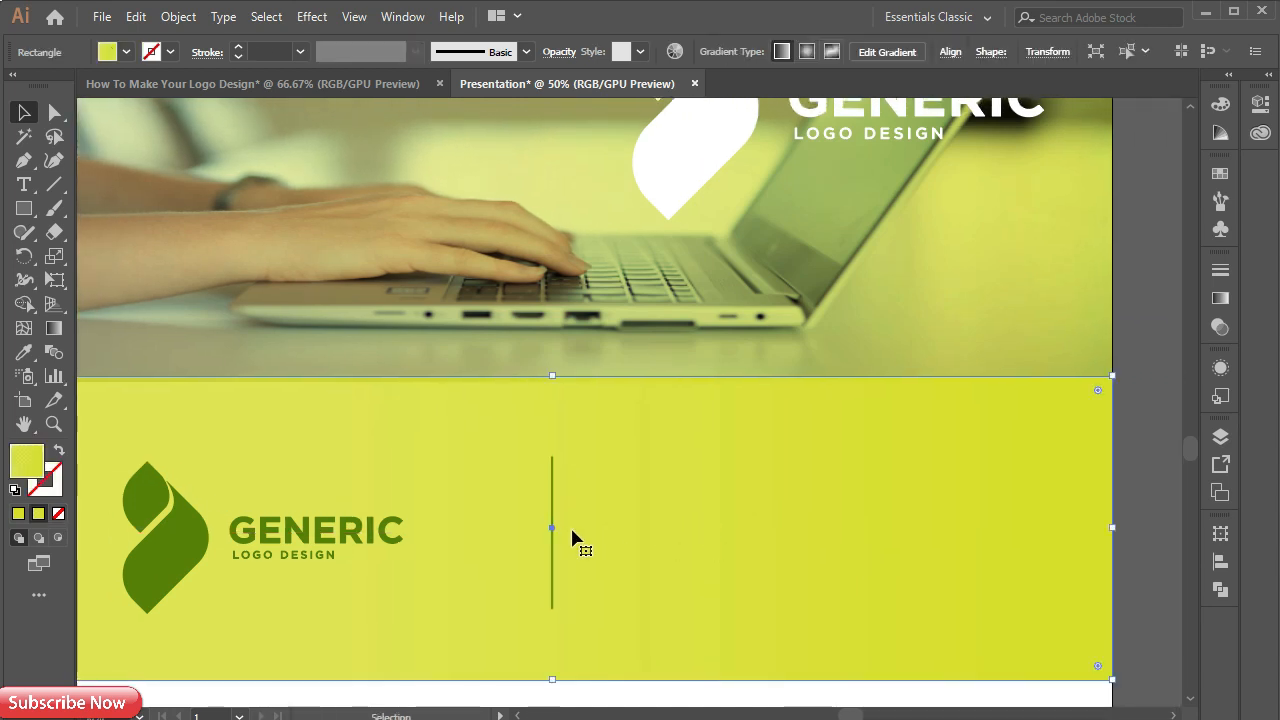
Add an area text box of lorem ipsum placeholder text right of the divider line and set its font to Gotham Light.
key(t)
drag(618, 452, 1076, 542)
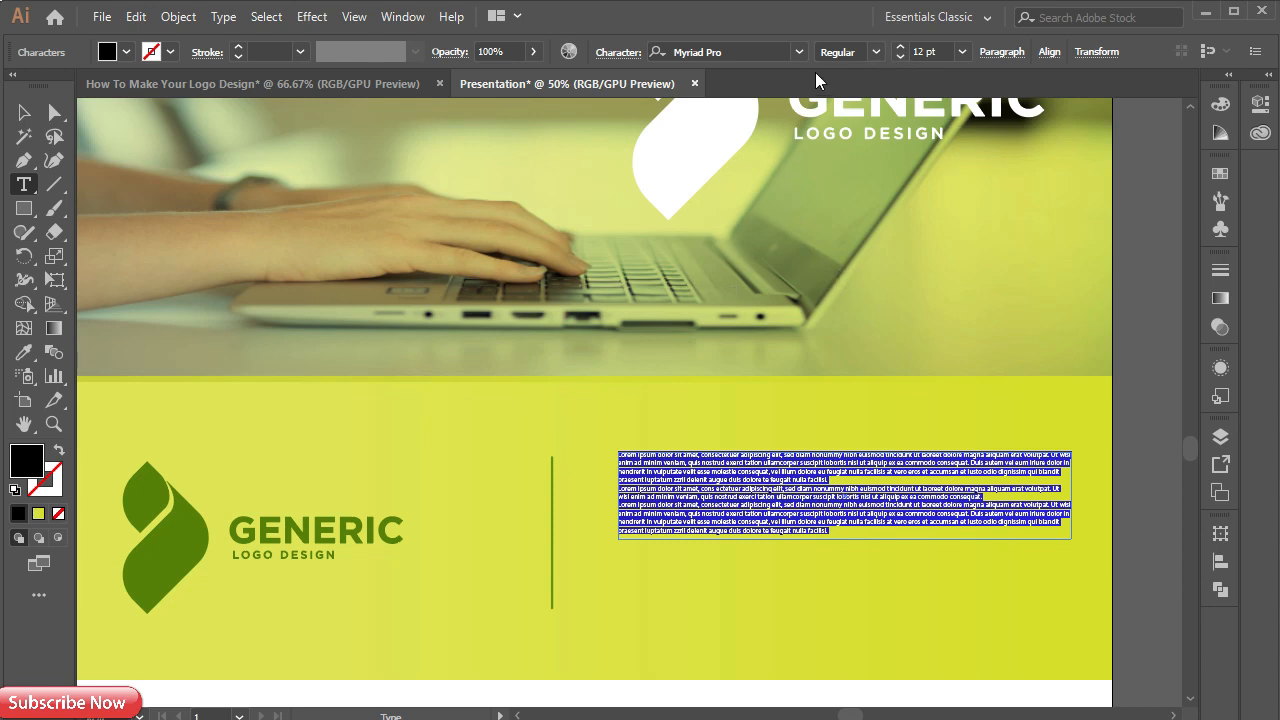
click(752, 51)
text(got)
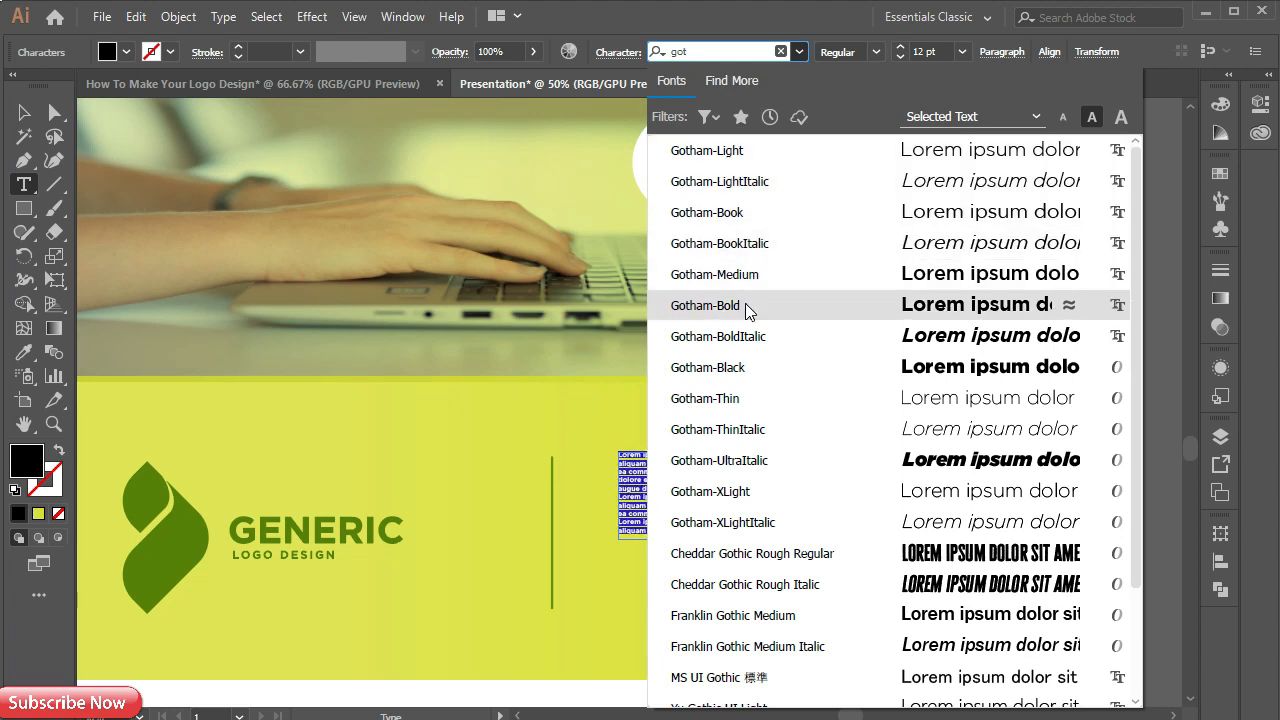
click(733, 158)
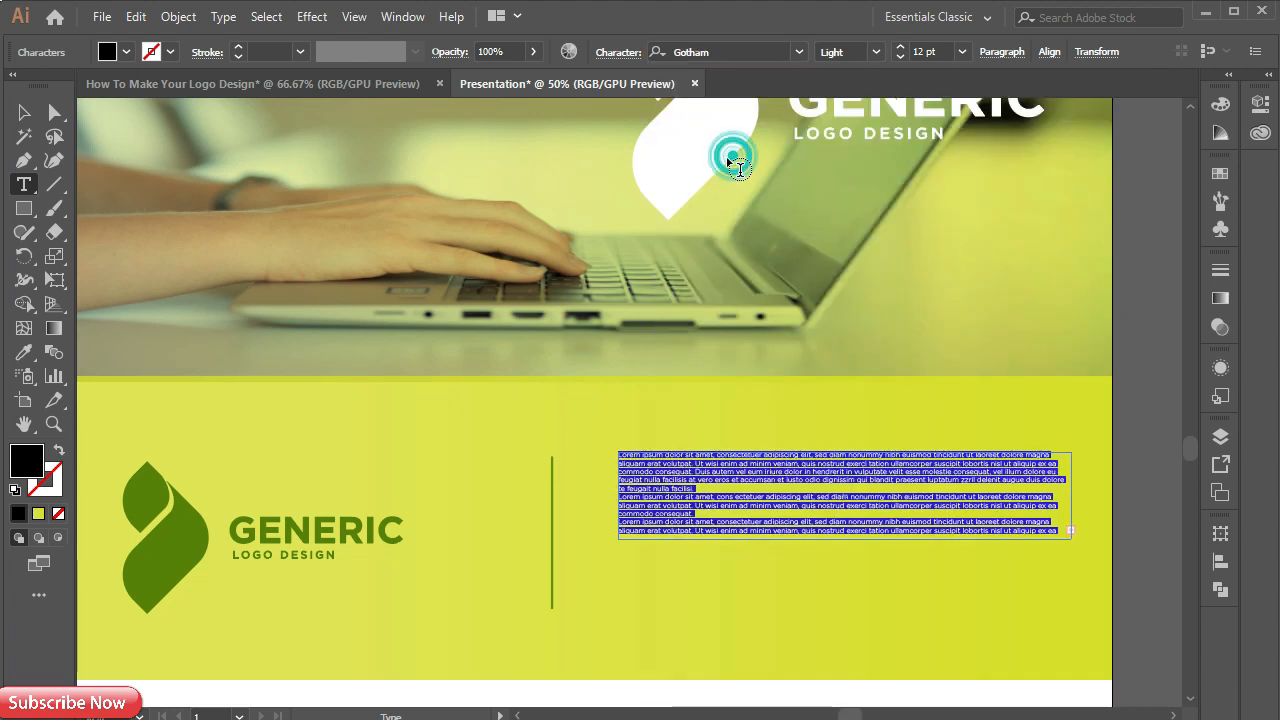
Set the placeholder paragraph's font size to 34 pt.
click(961, 51)
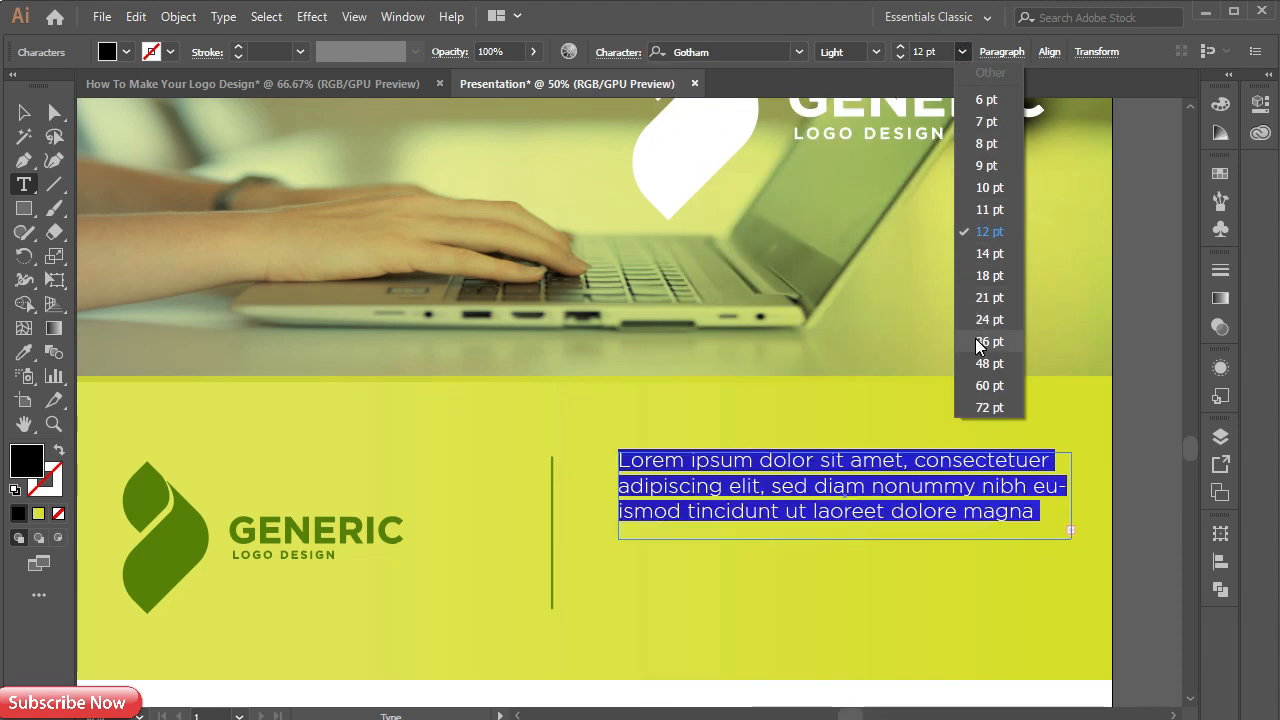
click(978, 342)
click(931, 51)
key(Up)
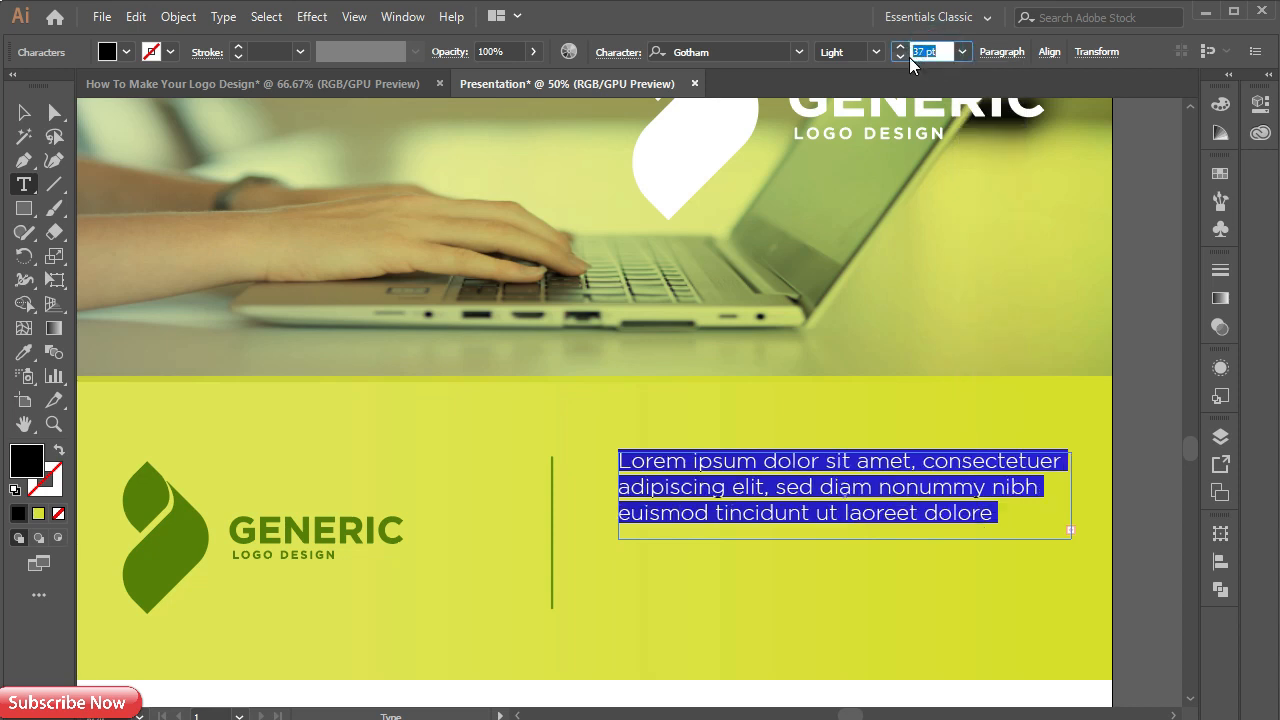
key(Down)
key(Down)
key(Down)
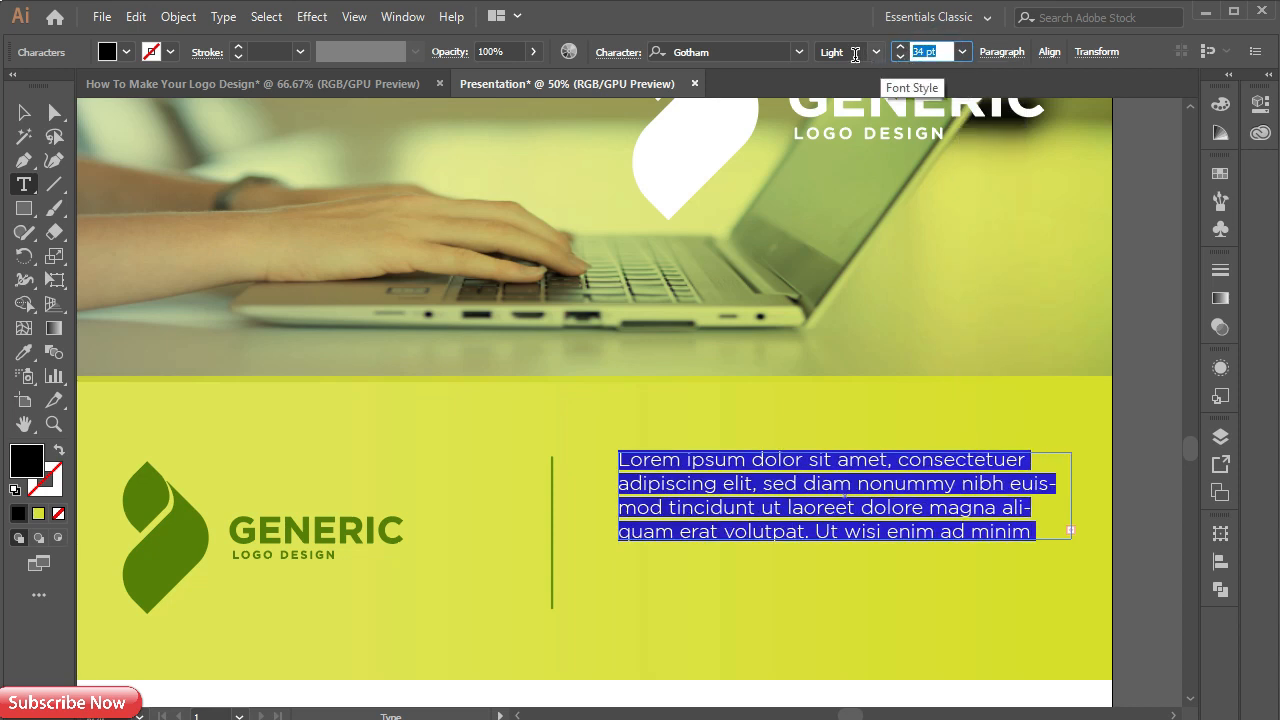
Stretch the yellow-green band's gradient further right and trim the placeholder text to "Lorem ipsum dolor sit amet, consectetuer adipiscing elitveniam".
mouse_move(1042, 533)
mouse_down()
mouse_move(820, 537)
mouse_move(786, 532)
mouse_move(768, 509)
mouse_up()
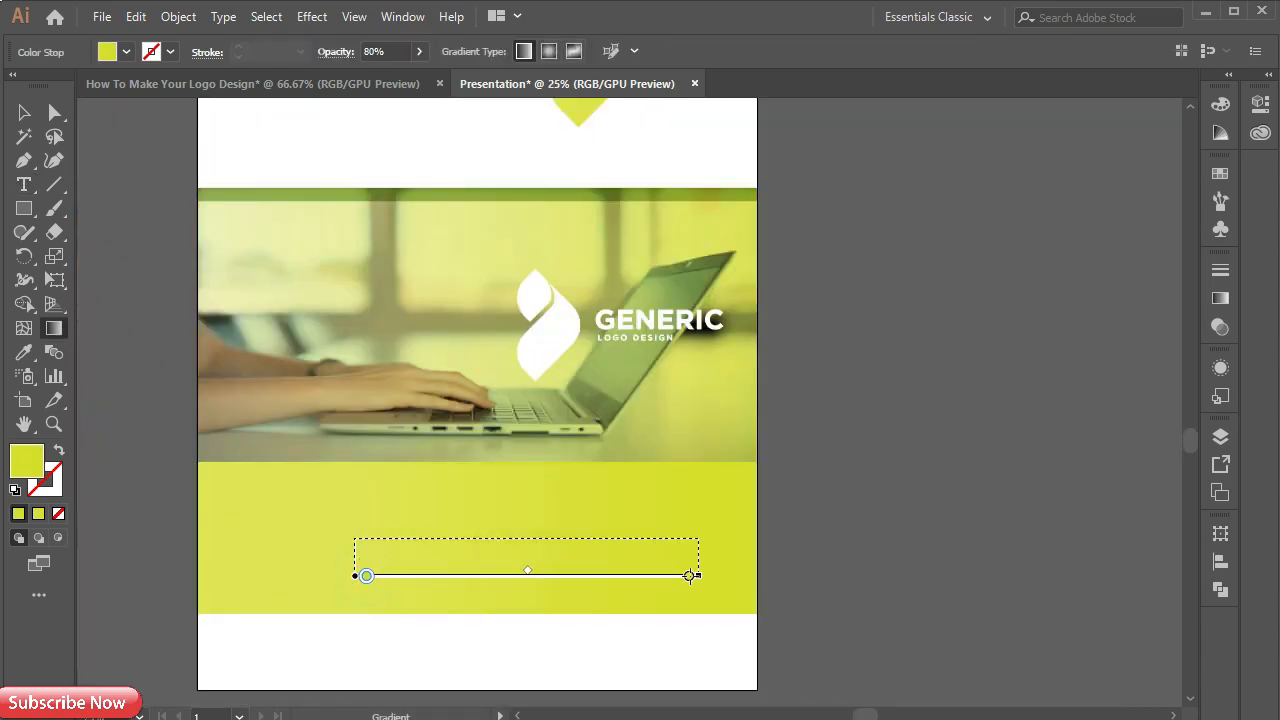
drag(690, 575, 713, 575)
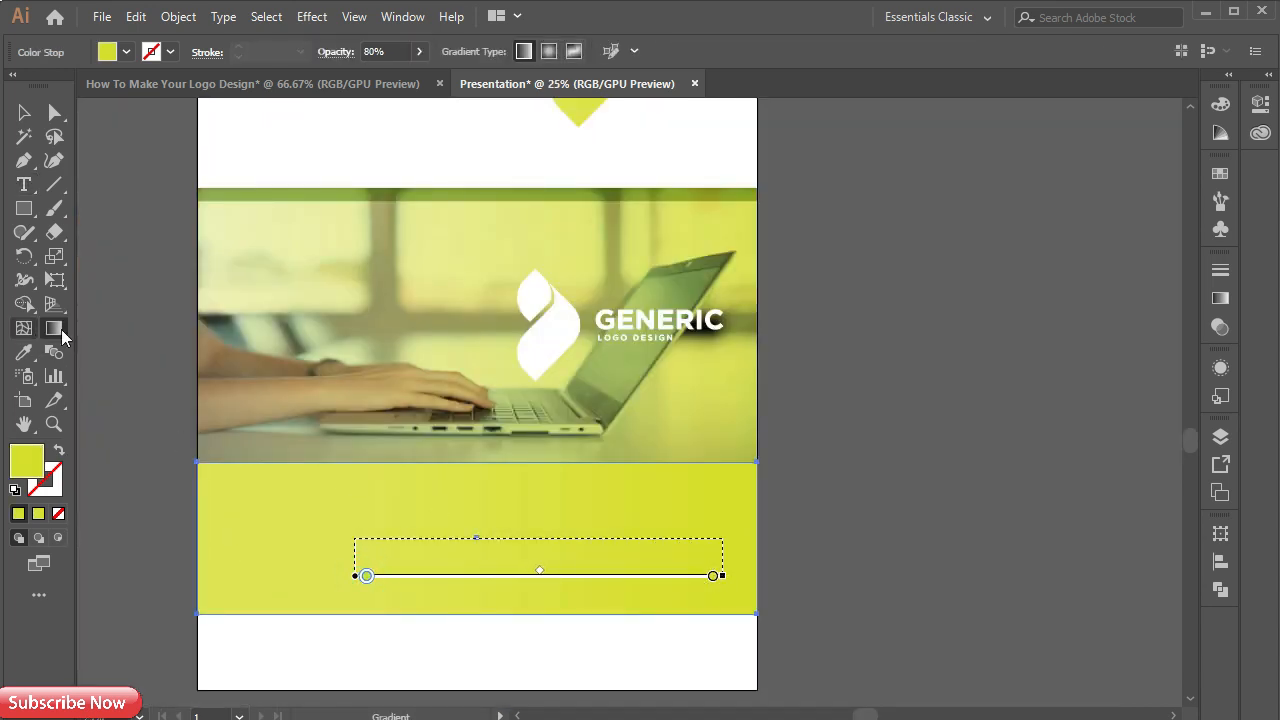
key(v)
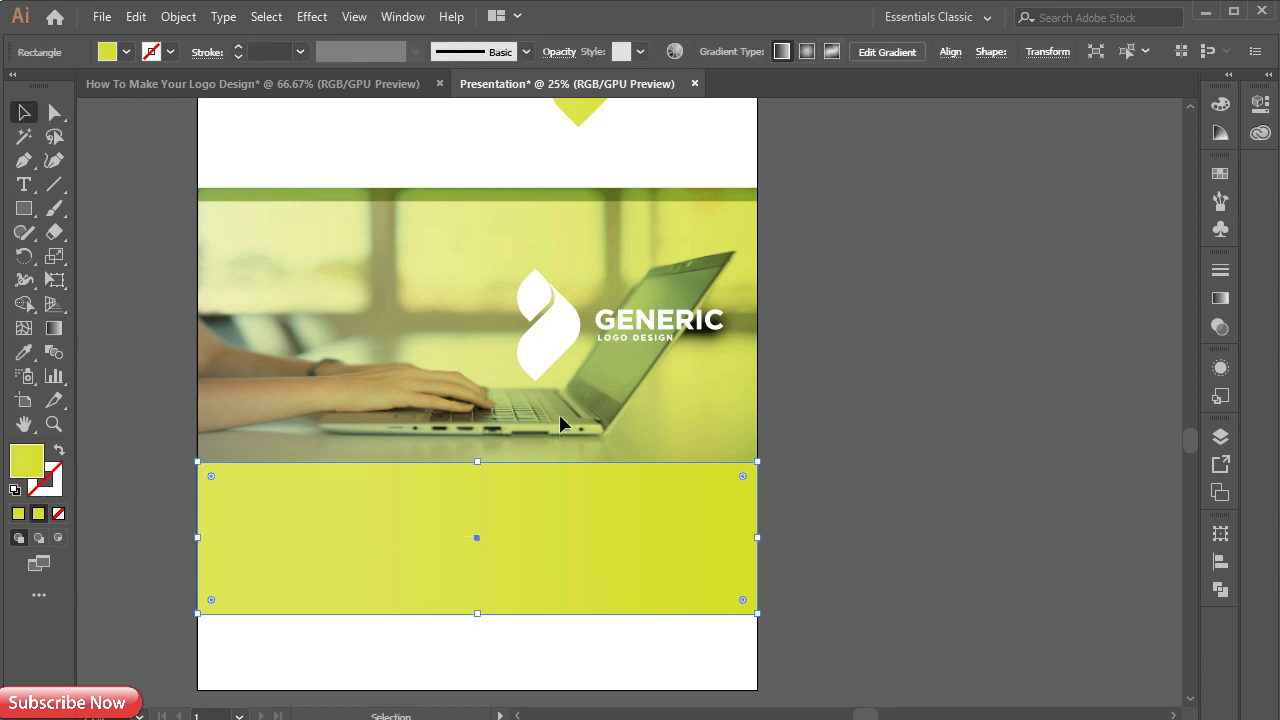
key(ctrl+=)
click(770, 374)
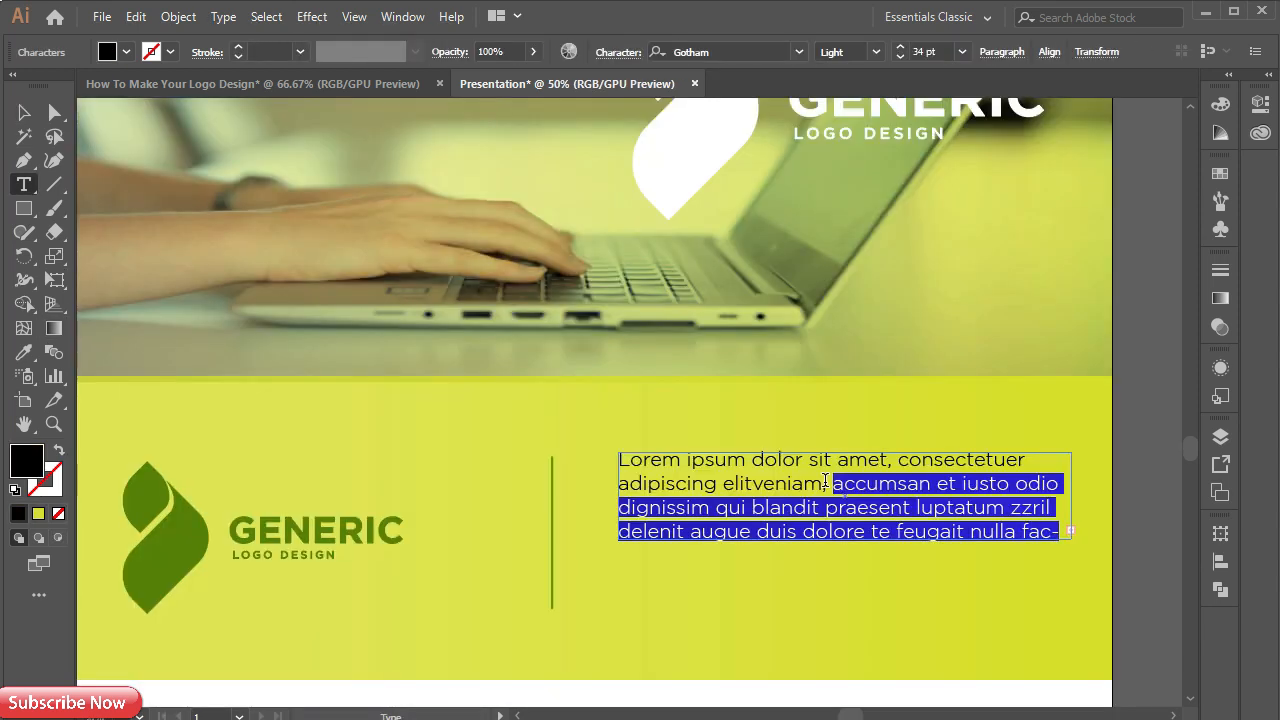
key(BackSpace)
key(BackSpace)
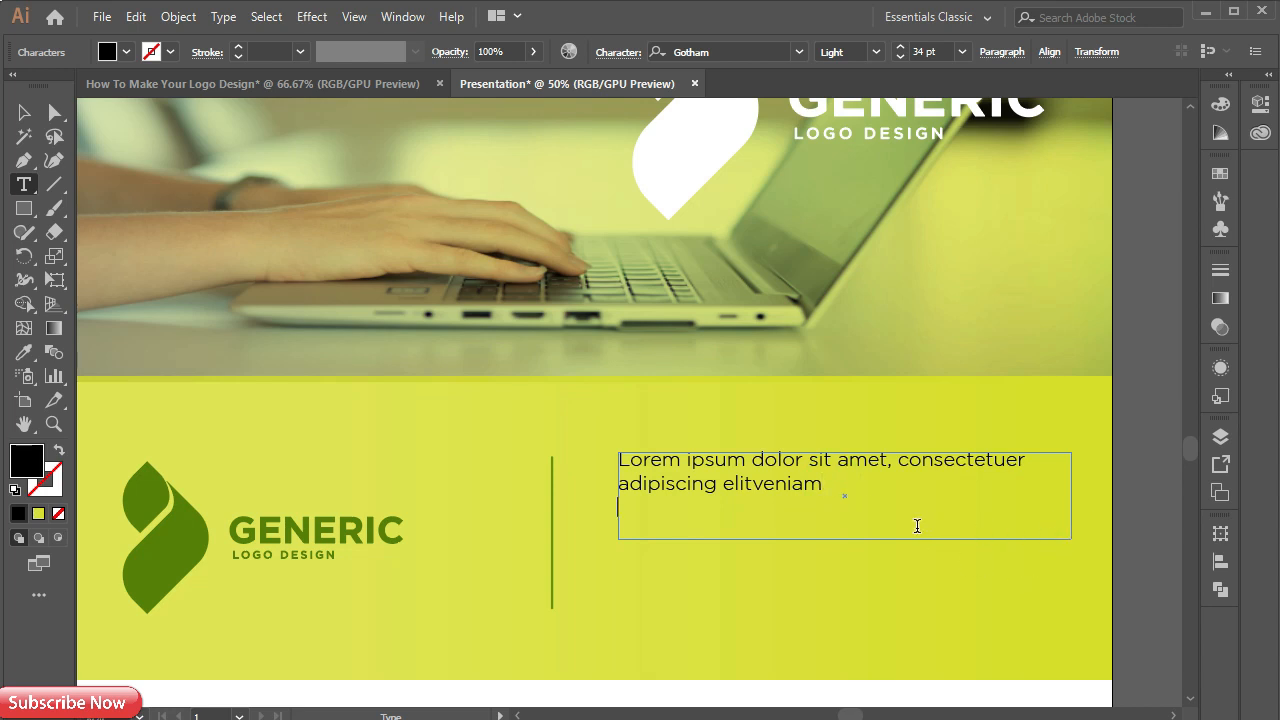
Recolour the placeholder text with the green sampled from the logo and shorten its text frame to fit the two lines.
click(22, 110)
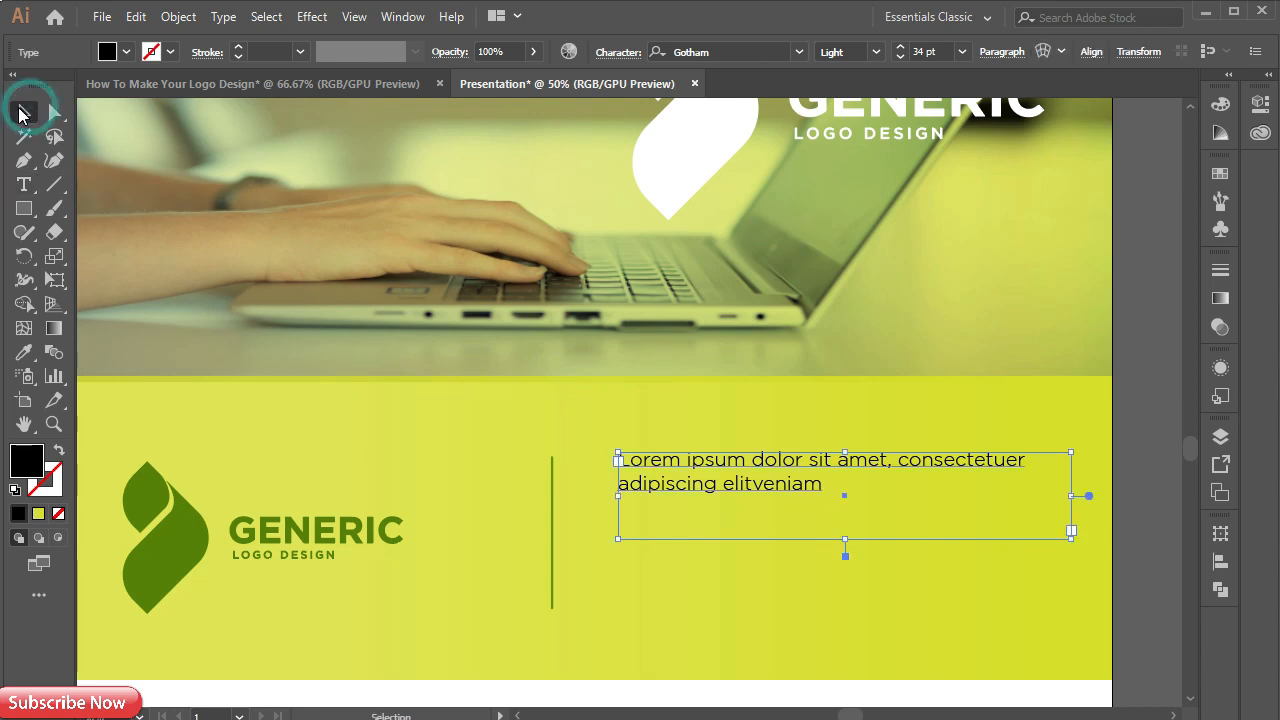
click(24, 356)
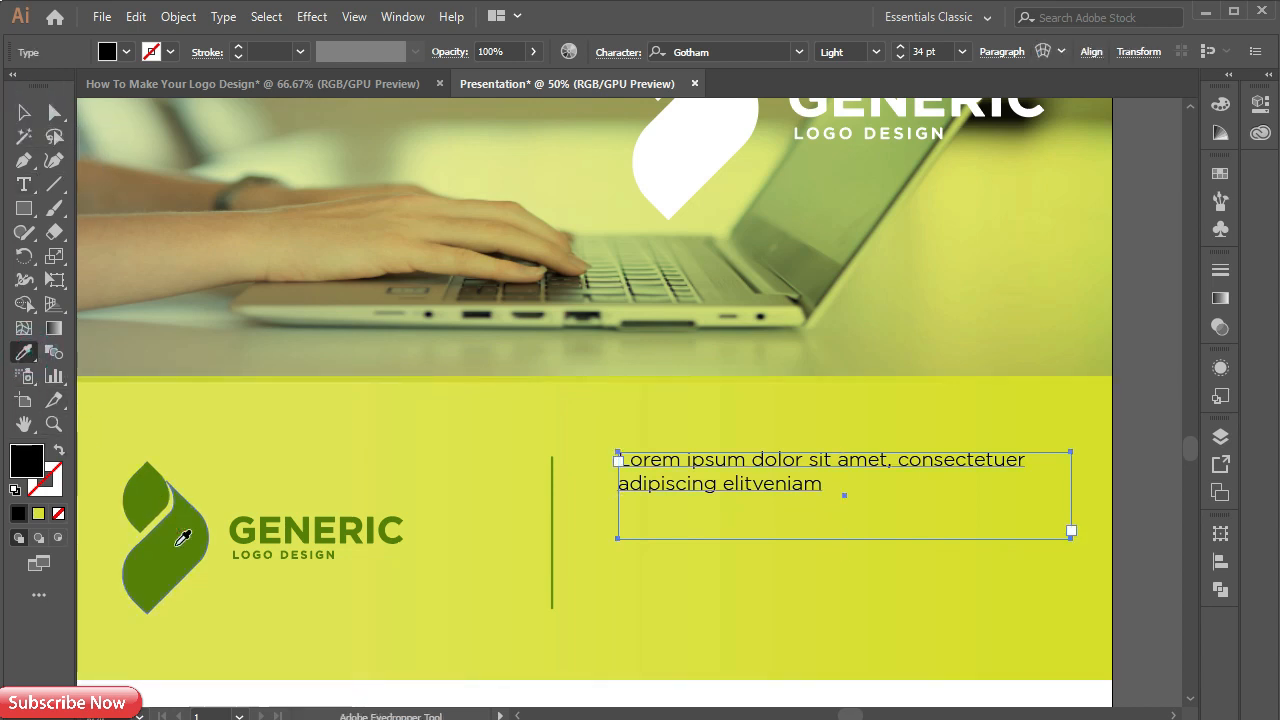
click(178, 534)
click(26, 110)
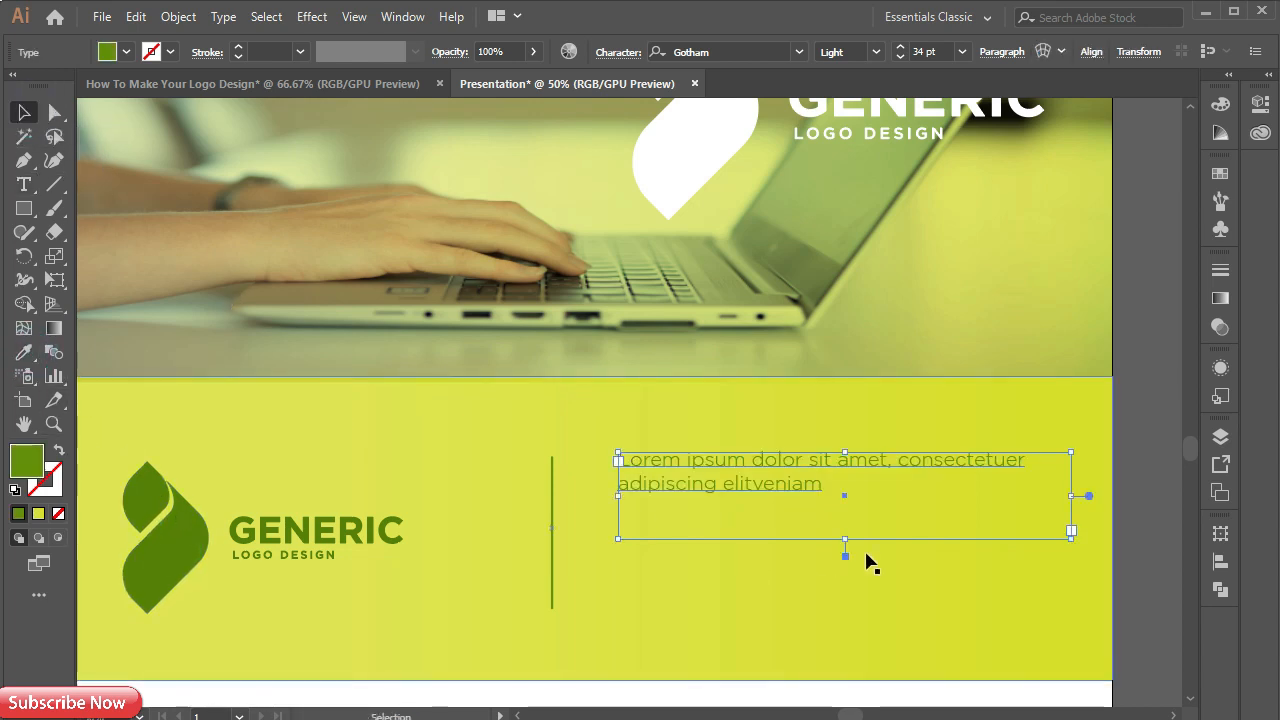
drag(845, 540, 842, 500)
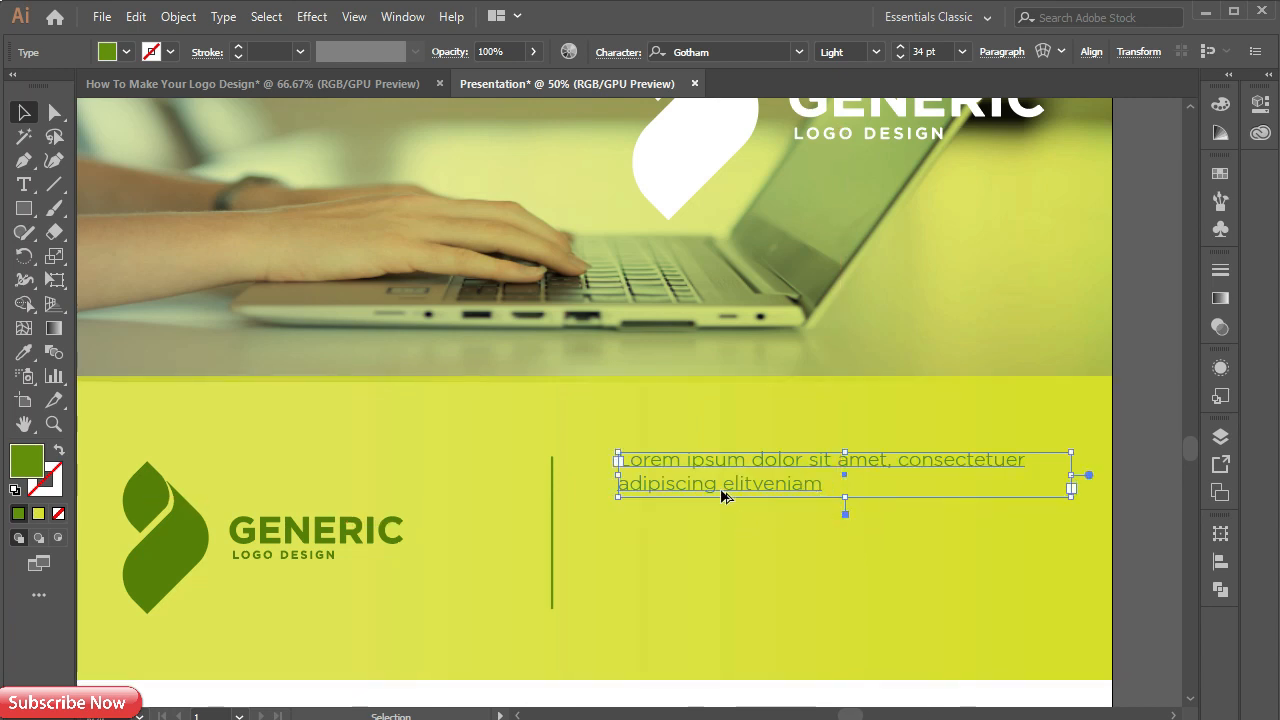
Duplicate the placeholder text box directly below the original and delete "adipiscing elitveniam" from the copy.
drag(726, 488, 721, 536)
click(782, 598)
click(812, 537)
double_click(814, 539)
drag(821, 538, 617, 537)
key(BackSpace)
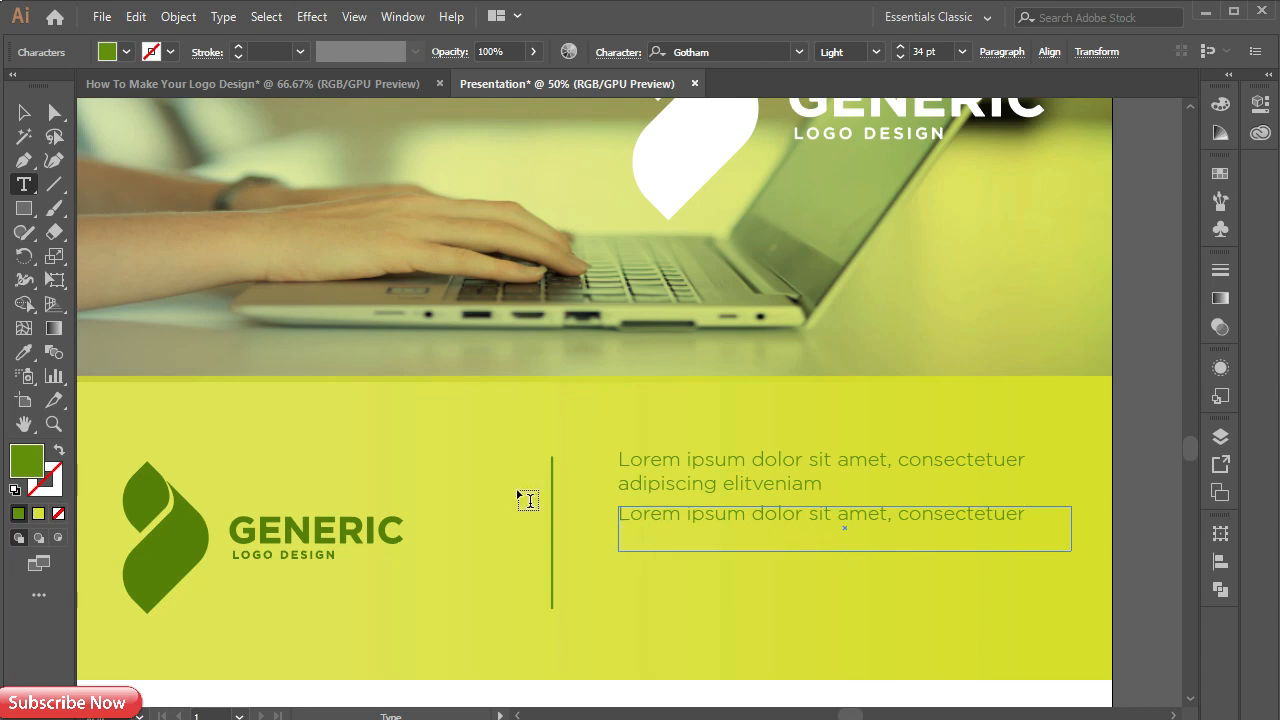
Select both placeholder text boxes and centre them vertically on the yellow-green band.
click(22, 114)
click(577, 447)
shift+click(619, 473)
shift+click(634, 513)
click(631, 307)
click(663, 466)
shift+click(663, 521)
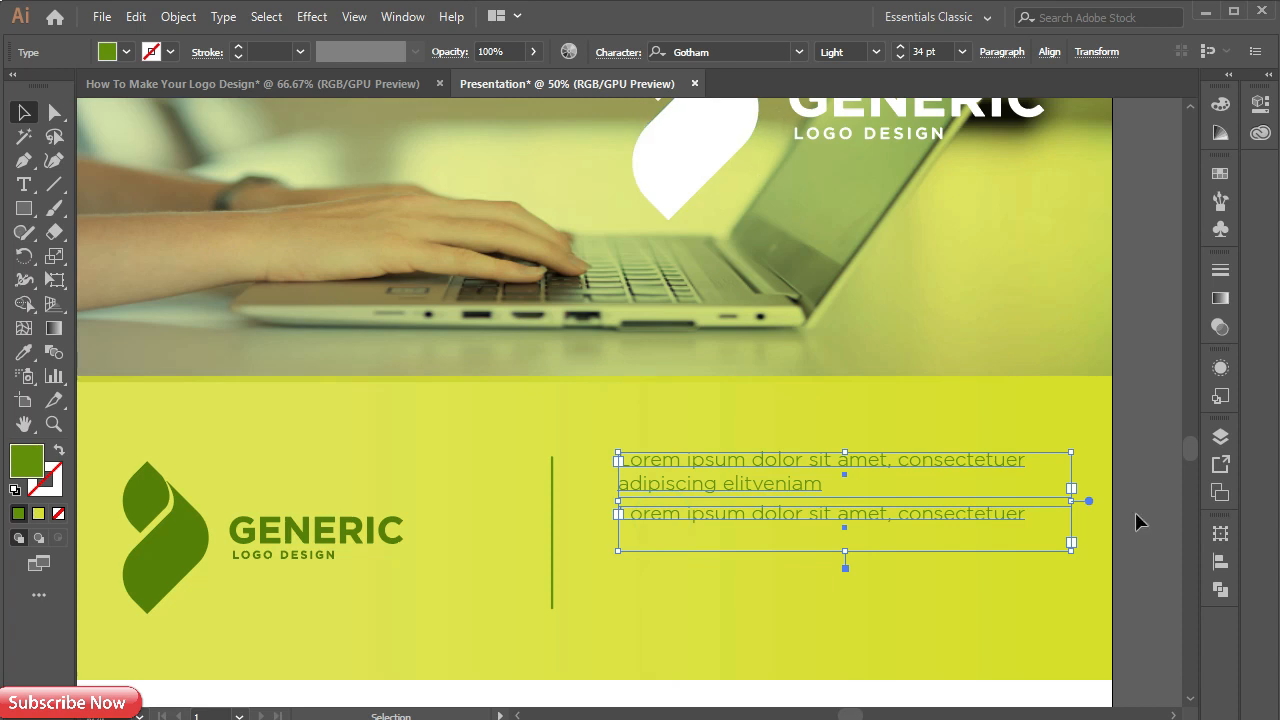
click(1216, 569)
click(1165, 522)
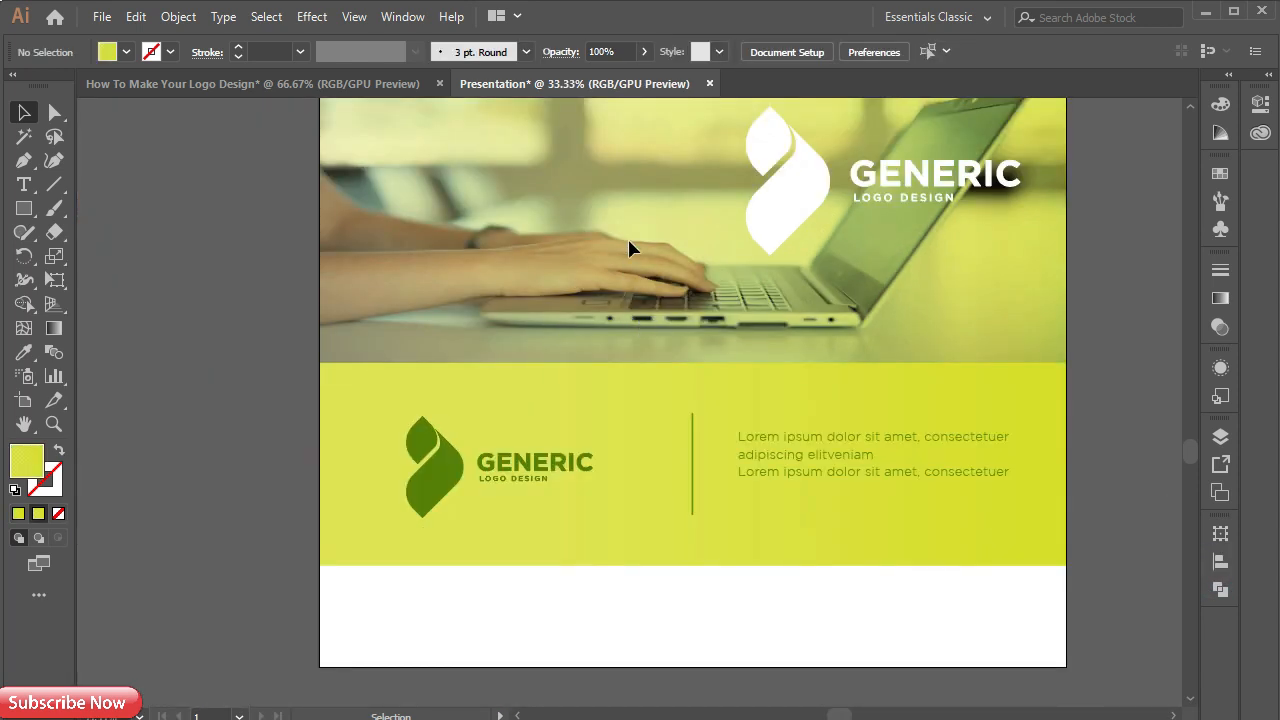
Draw a full-width rectangle over the dark green strip above the photo and fill it with the logo's sampled green.
scroll(627, 243, up, 3)
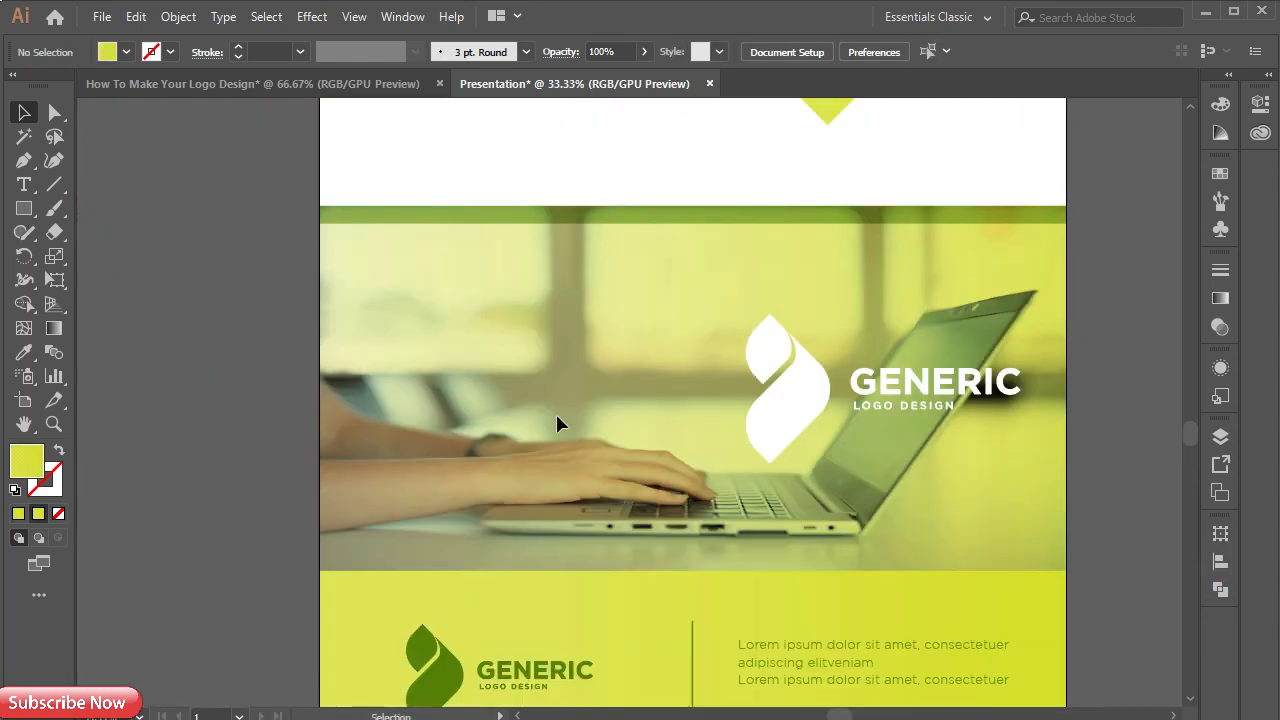
click(24, 208)
drag(724, 230, 1068, 222)
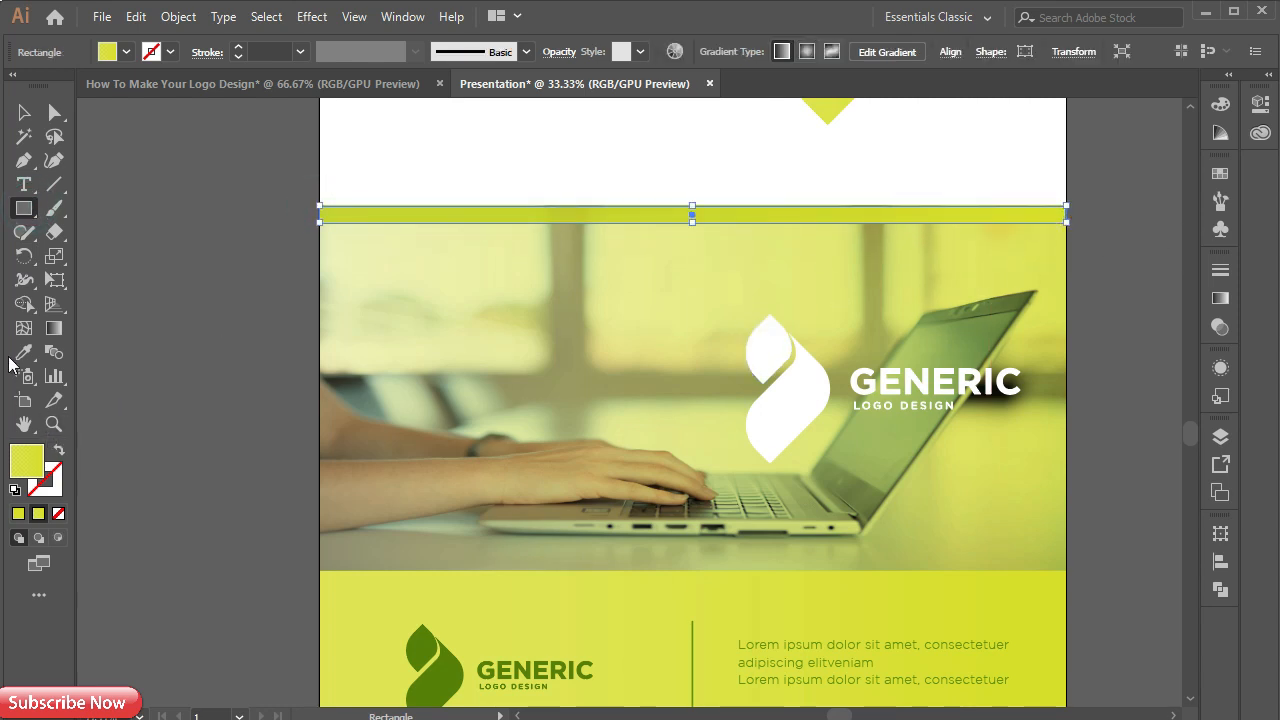
click(455, 698)
Place the green strip along the upper edge of the yellow-green band and set its opacity to 40%.
drag(548, 215, 545, 580)
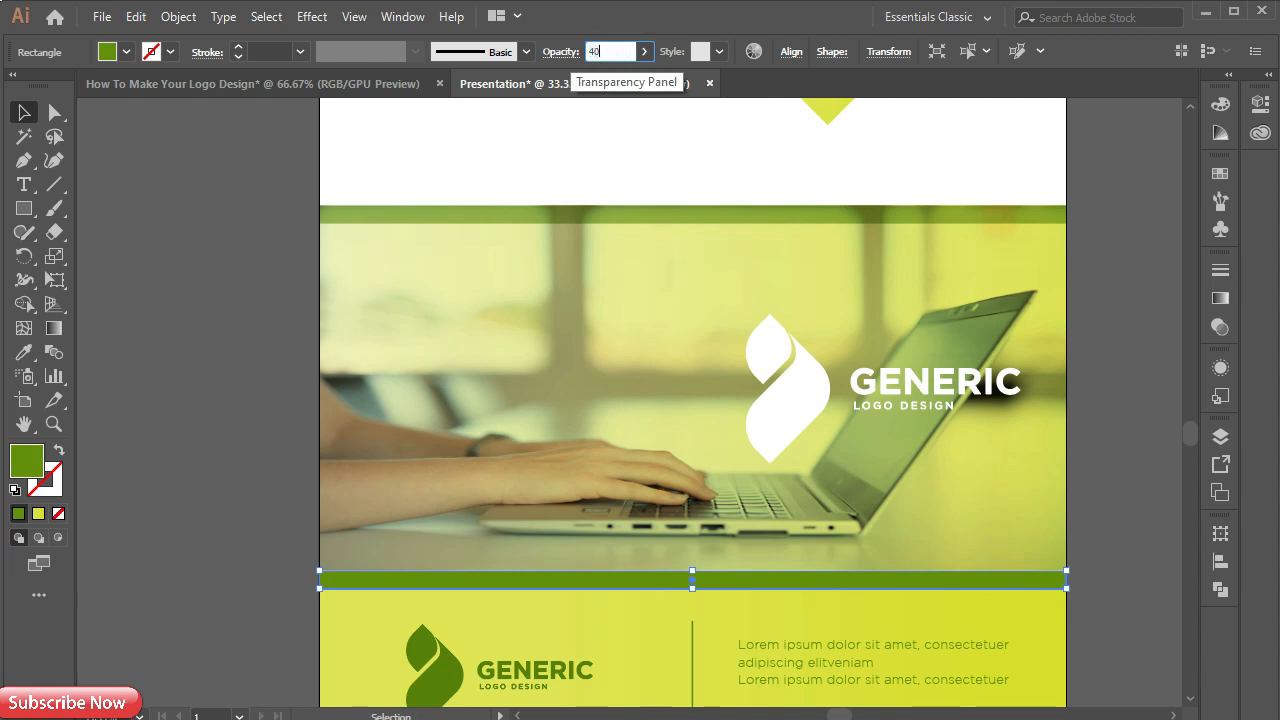
key(Return)
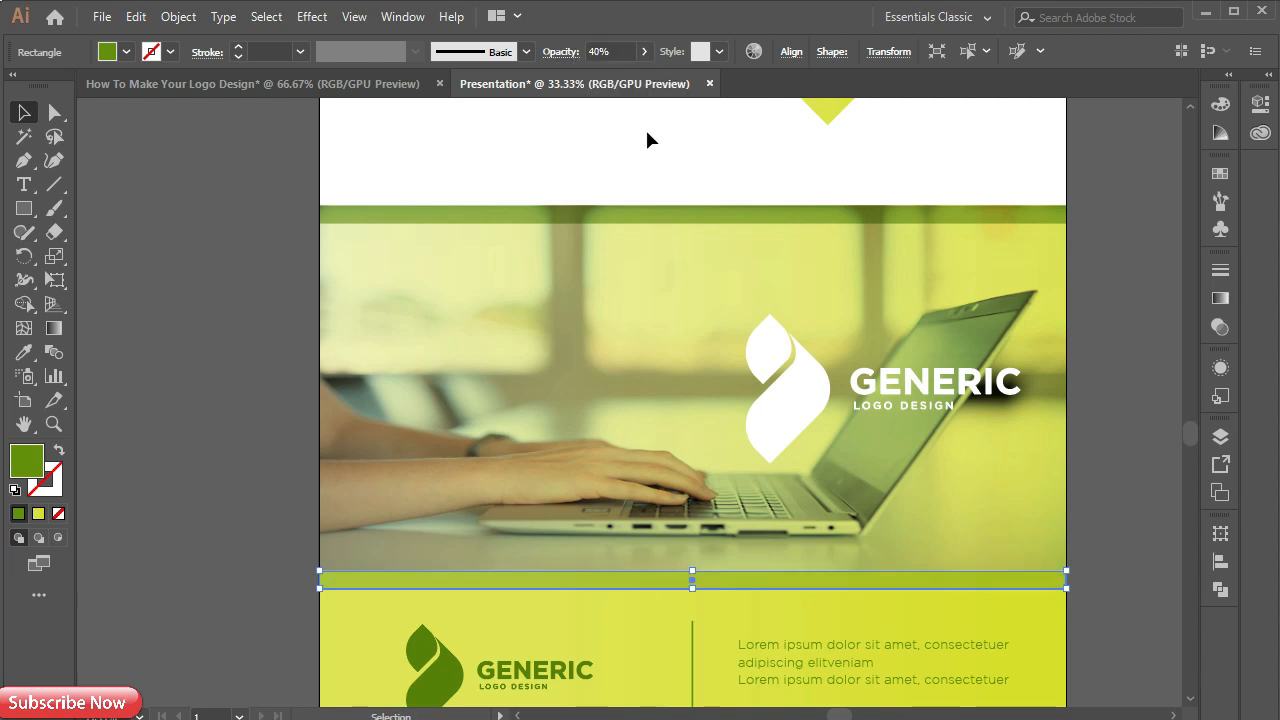
click(650, 366)
Extend the artboard downward to make a large blank area below the yellow-green band.
drag(606, 429, 582, 231)
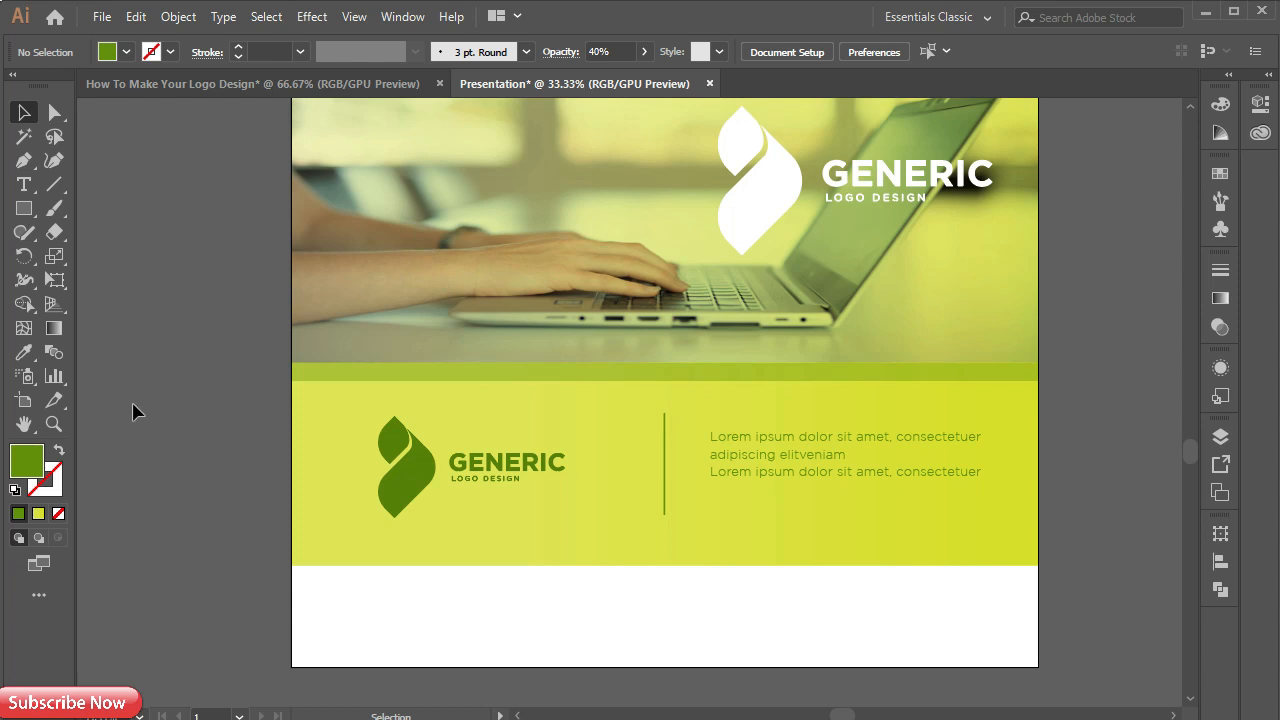
click(24, 400)
drag(580, 582, 655, 708)
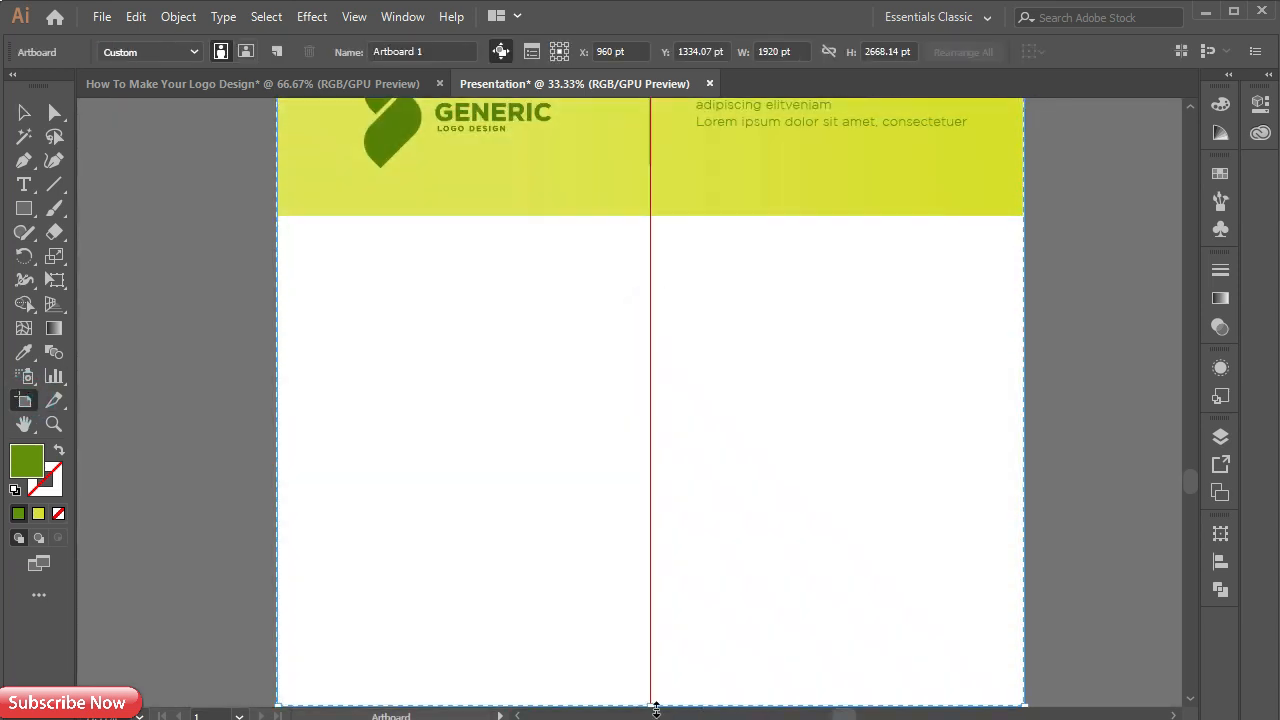
drag(620, 370, 609, 557)
click(24, 112)
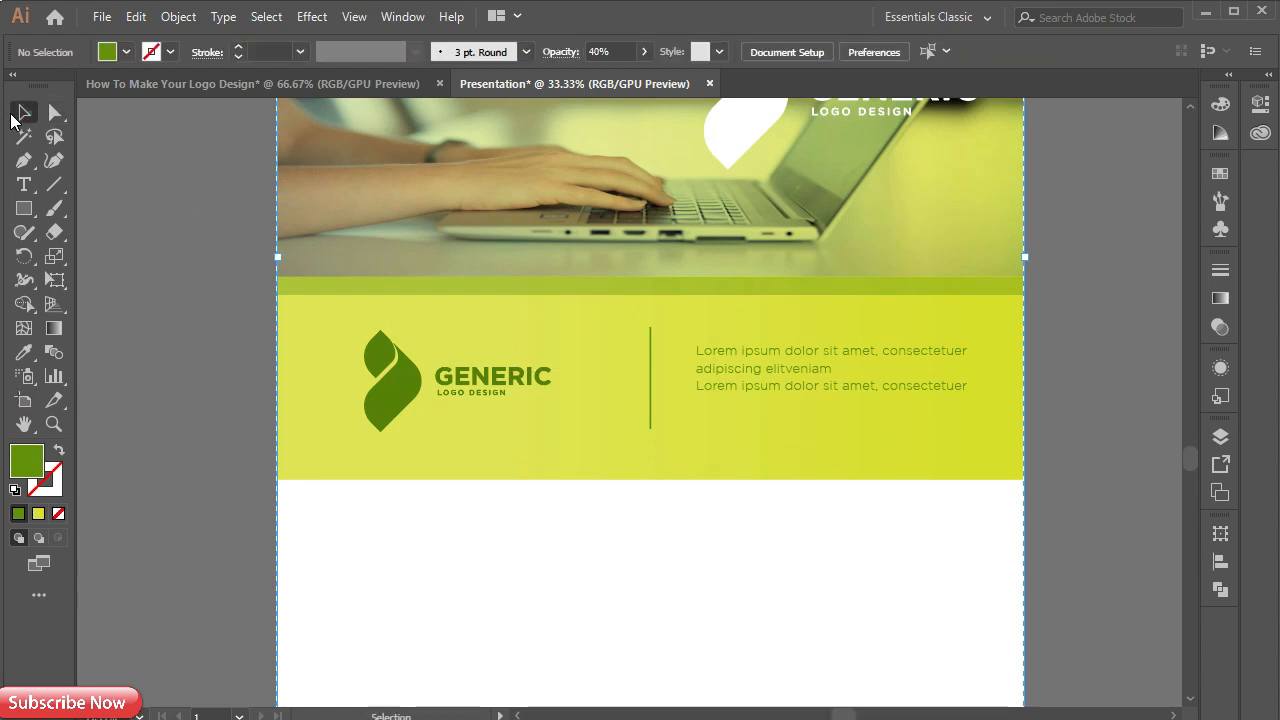
Place business card mockup.jpg at full artboard width directly beneath the yellow-green band.
click(446, 189)
scroll(606, 300, up, 5)
scroll(606, 300, down, 8)
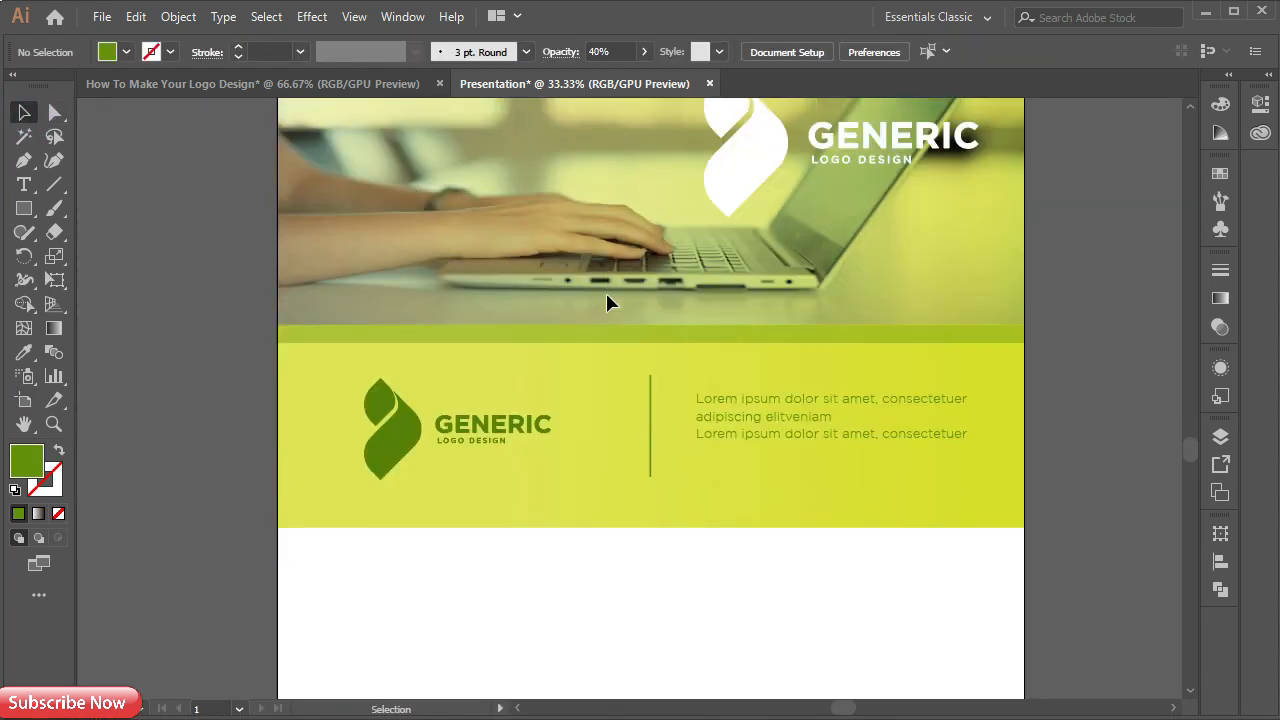
click(102, 17)
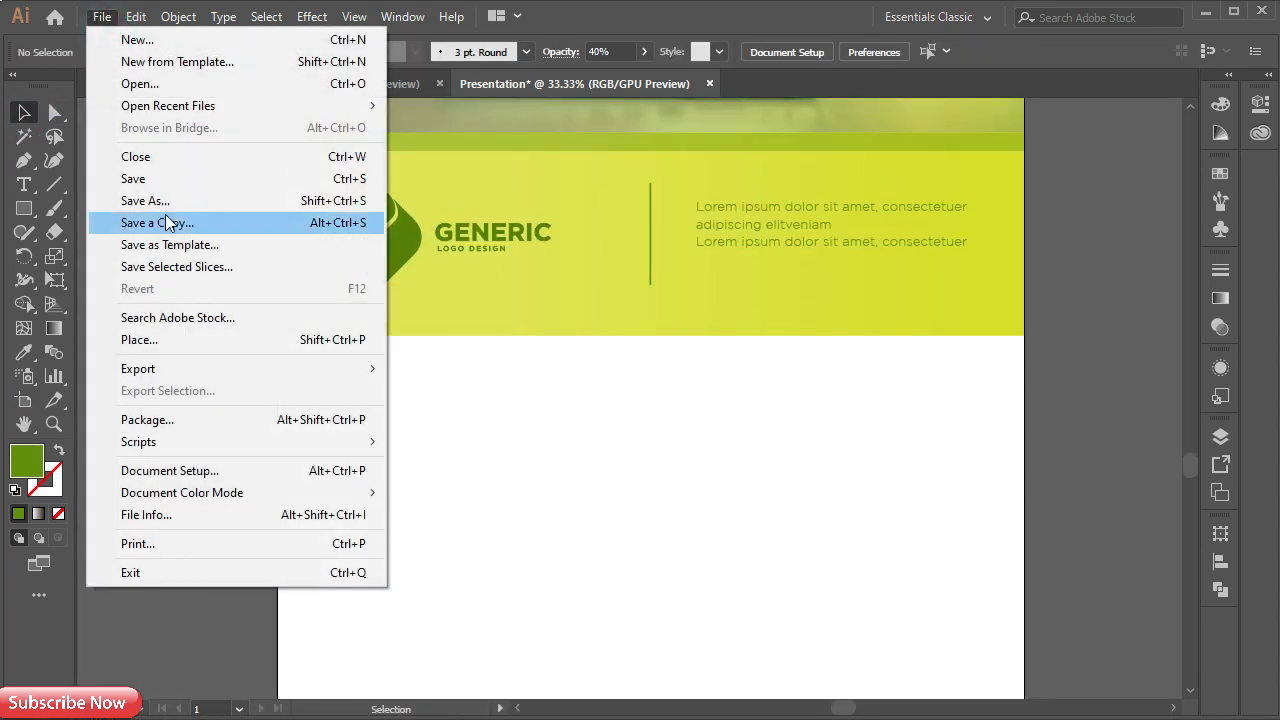
click(202, 338)
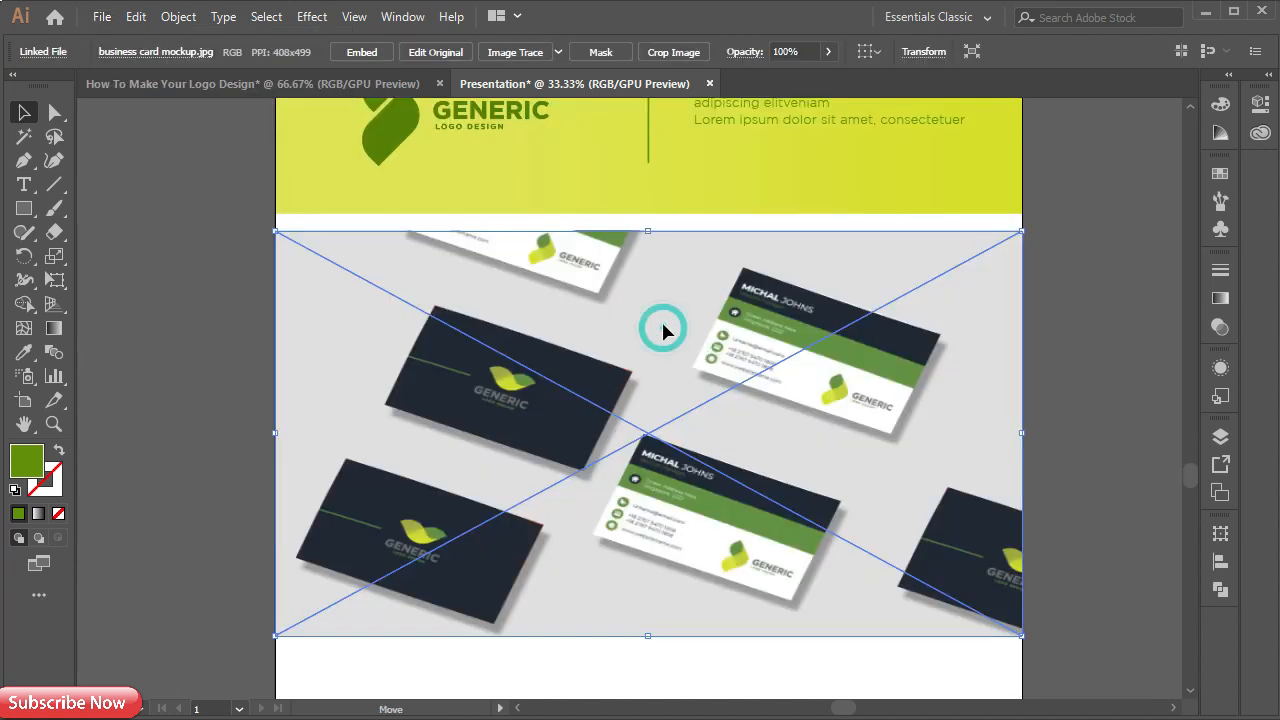
drag(663, 323, 662, 307)
drag(646, 223, 688, 391)
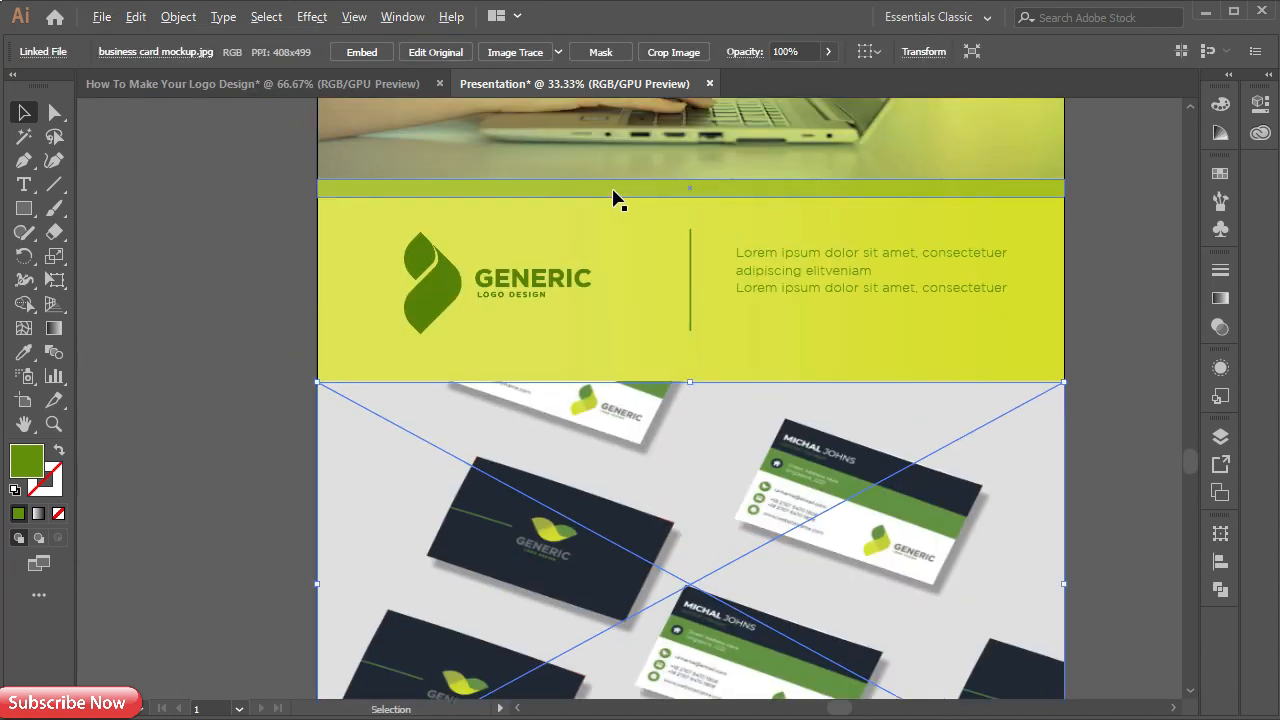
Copy the translucent green strip onto the upper edge of the business card mockup and bring it to the front.
click(567, 195)
drag(567, 195, 576, 395)
drag(726, 520, 726, 520)
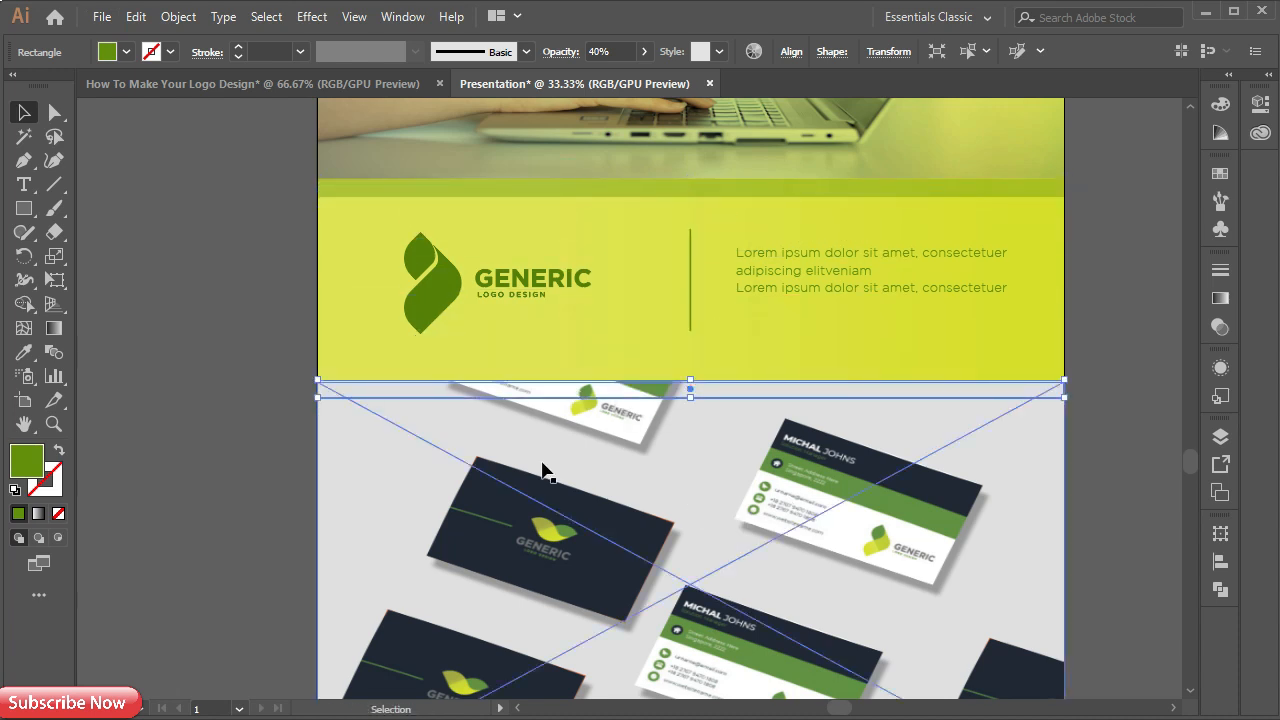
right_click(444, 402)
mouse_move(632, 637)
click(688, 632)
Lock the business card mockup image.
click(177, 337)
click(525, 553)
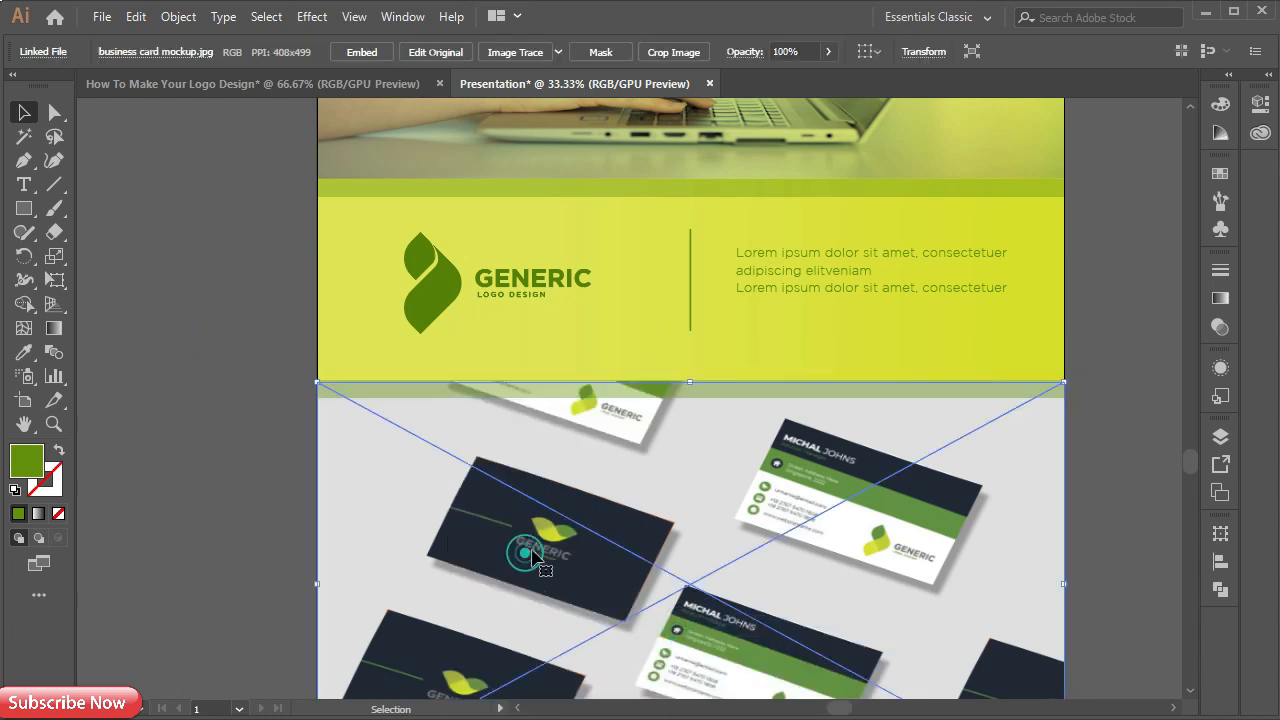
click(170, 10)
mouse_move(257, 123)
click(537, 123)
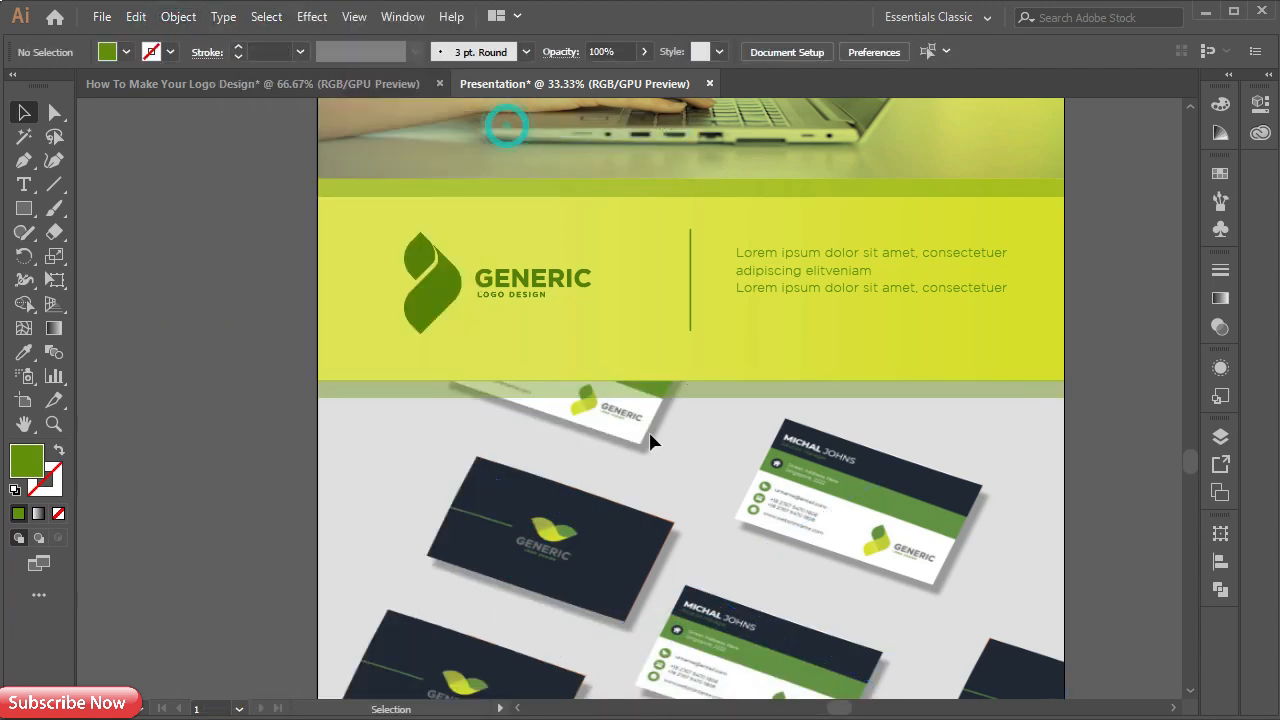
Shorten the artboard to about 3451 pt high so it ends at the lower edge of the business card mockup.
scroll(624, 472, down, 2)
scroll(624, 472, down, 1)
scroll(660, 581, up, 1)
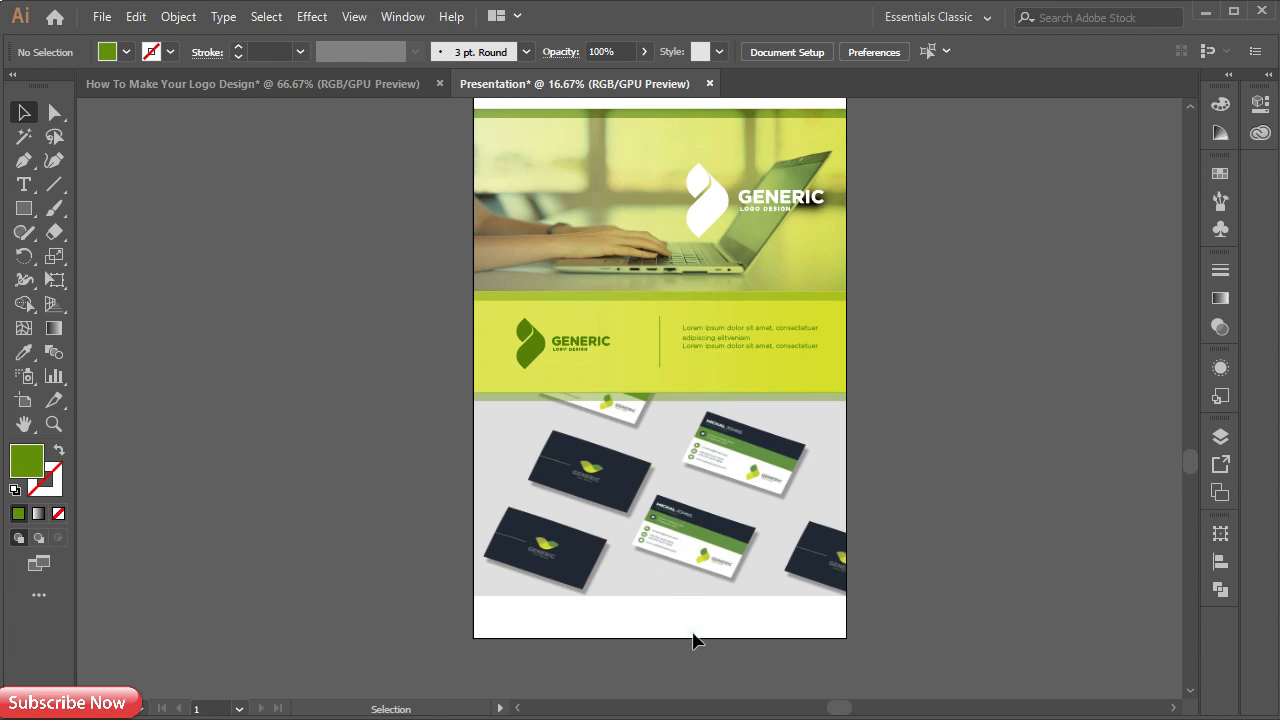
scroll(636, 580, up, 2)
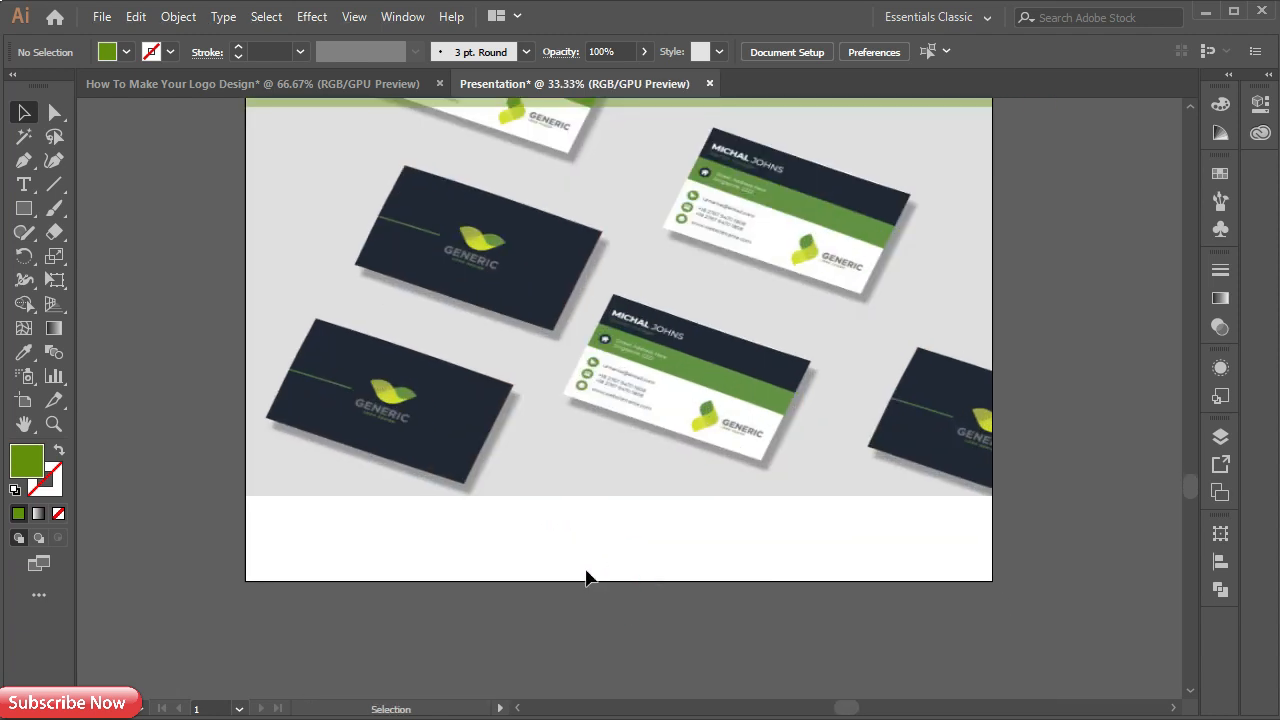
click(24, 400)
drag(620, 580, 612, 497)
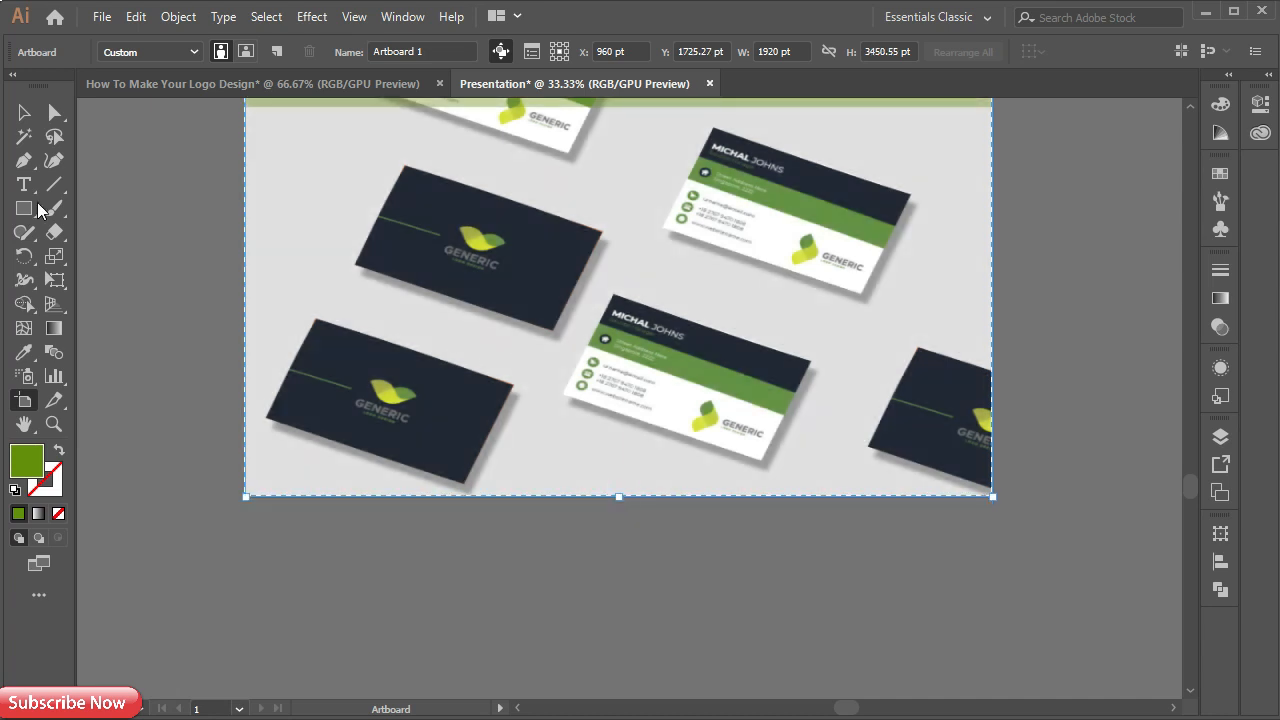
click(24, 112)
Save the document as an Adobe PDF named Presentation in the 17.2.22 folder, using the Illustrator Default preset.
drag(517, 257, 531, 598)
scroll(523, 384, down, 1)
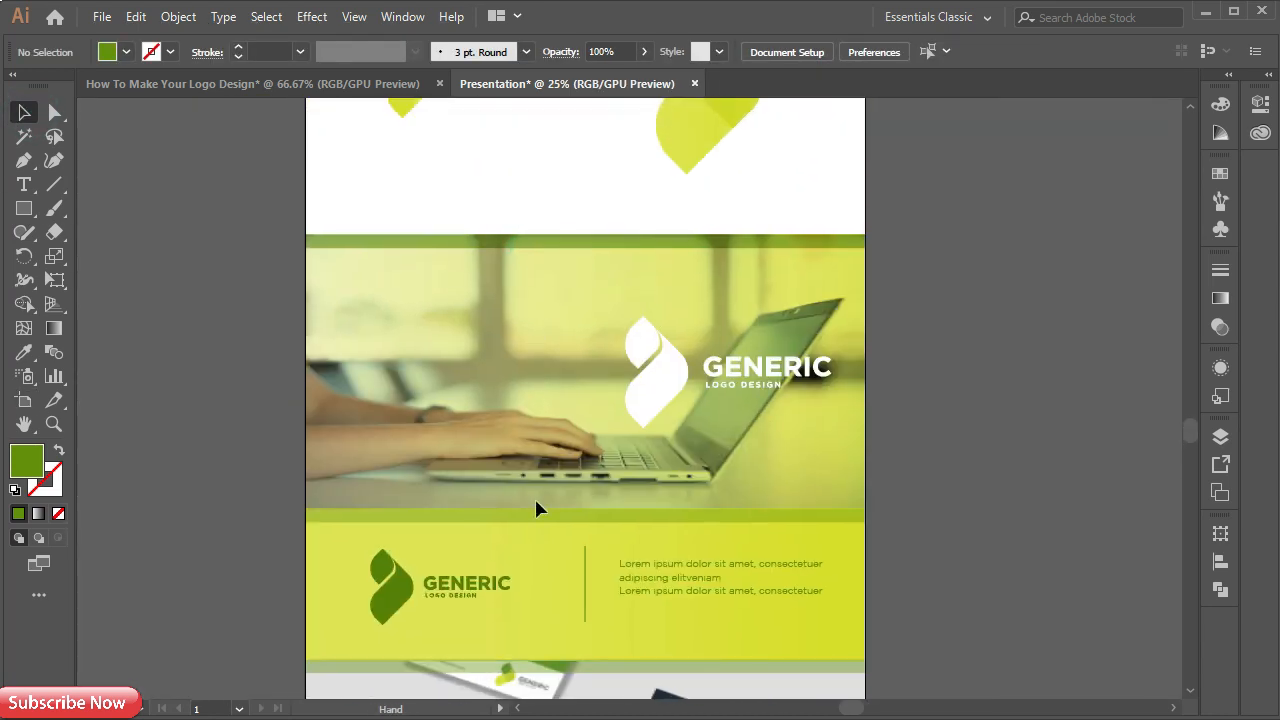
scroll(521, 331, down, 1)
drag(546, 275, 531, 325)
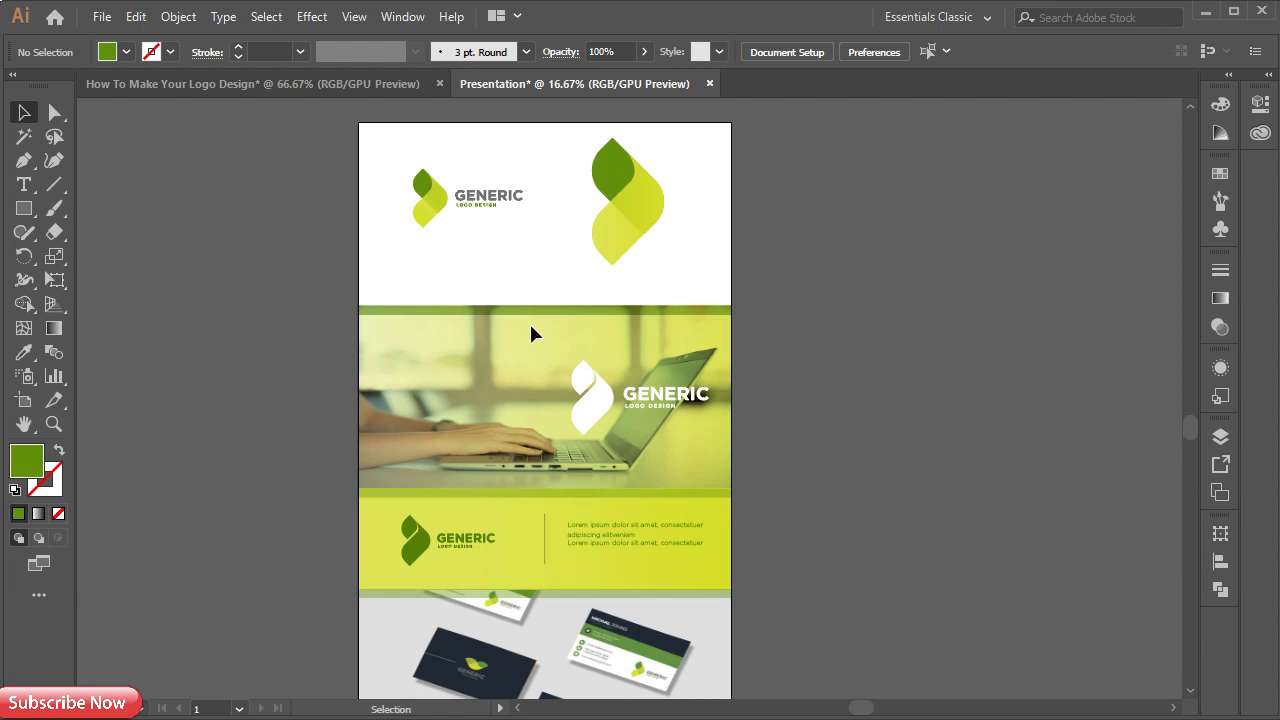
key(ctrl+s)
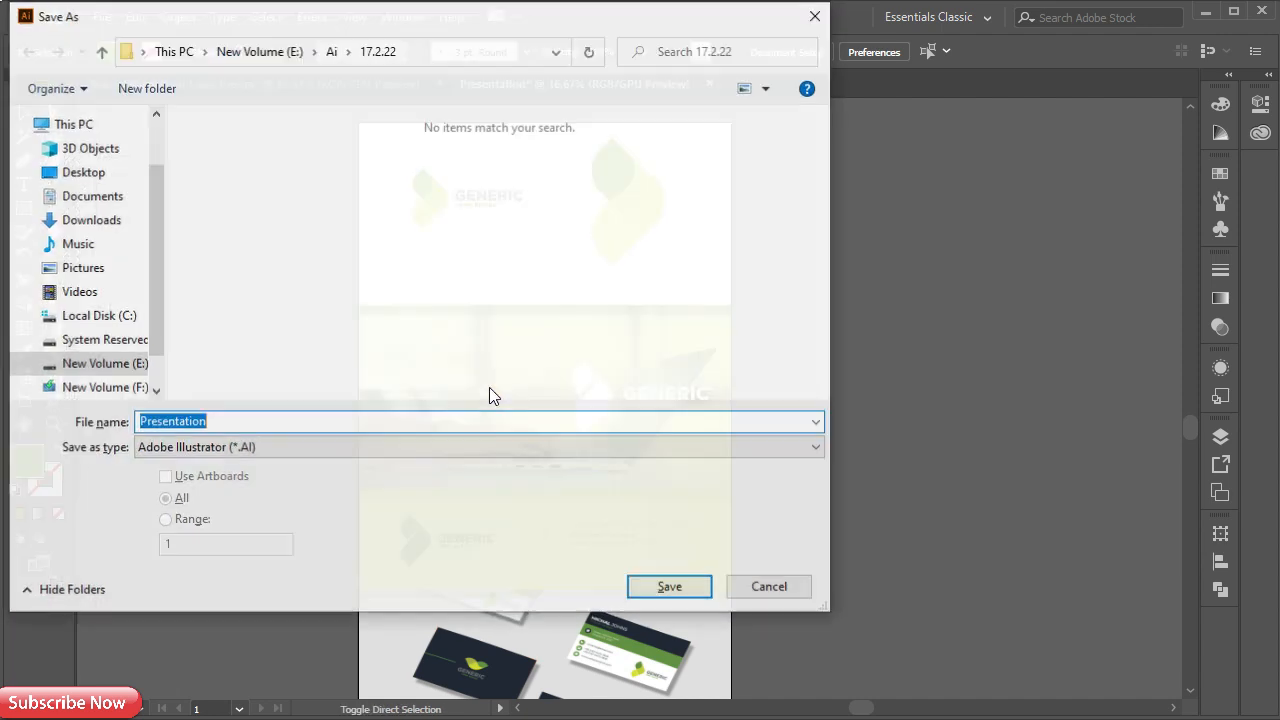
click(255, 447)
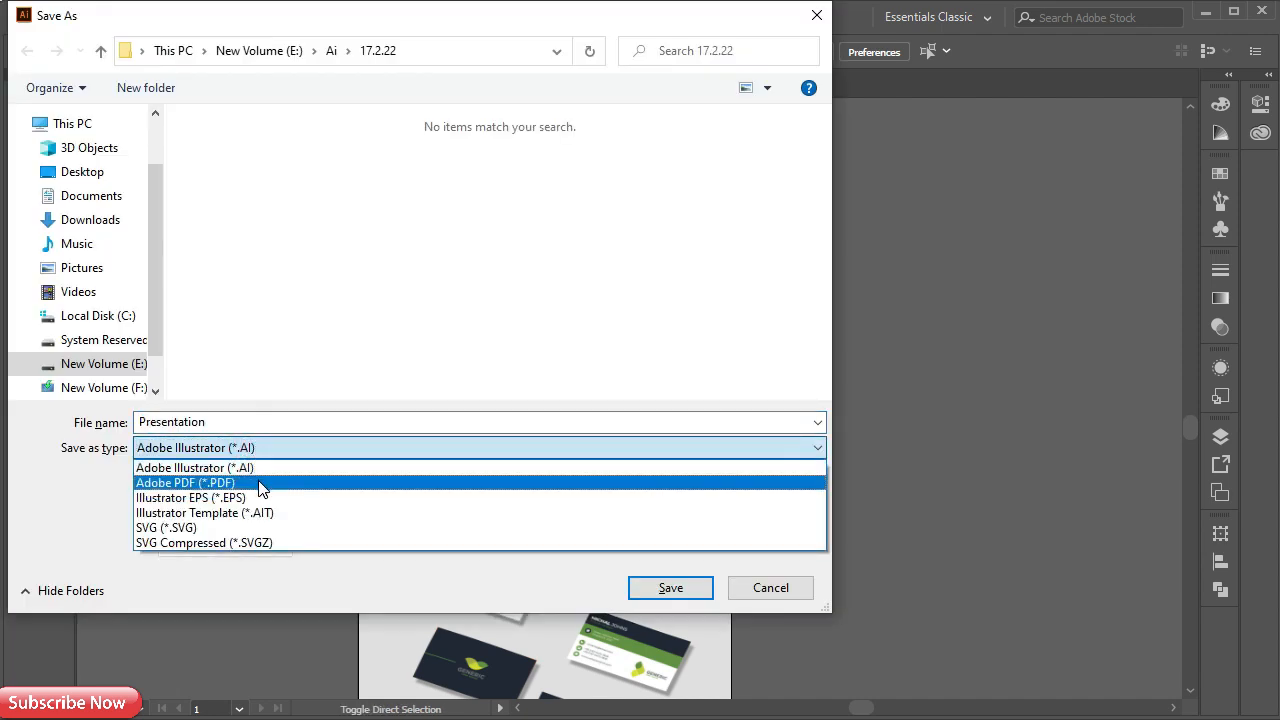
click(259, 484)
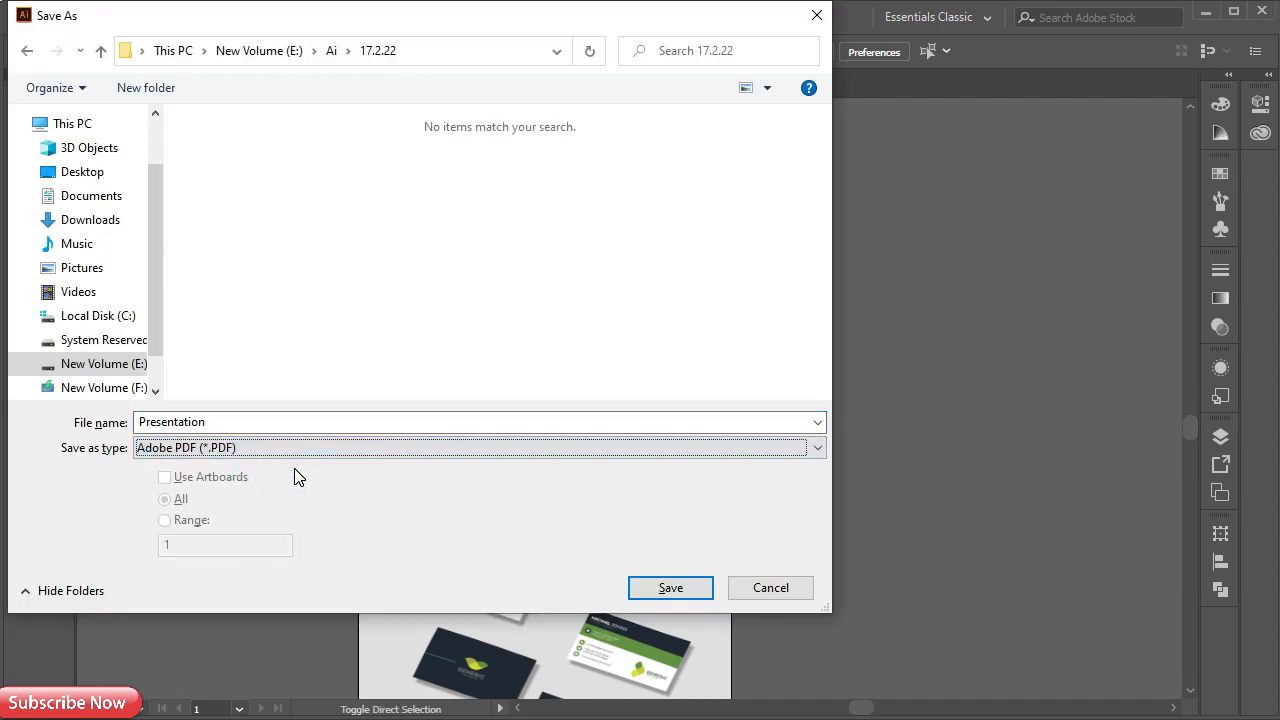
click(663, 590)
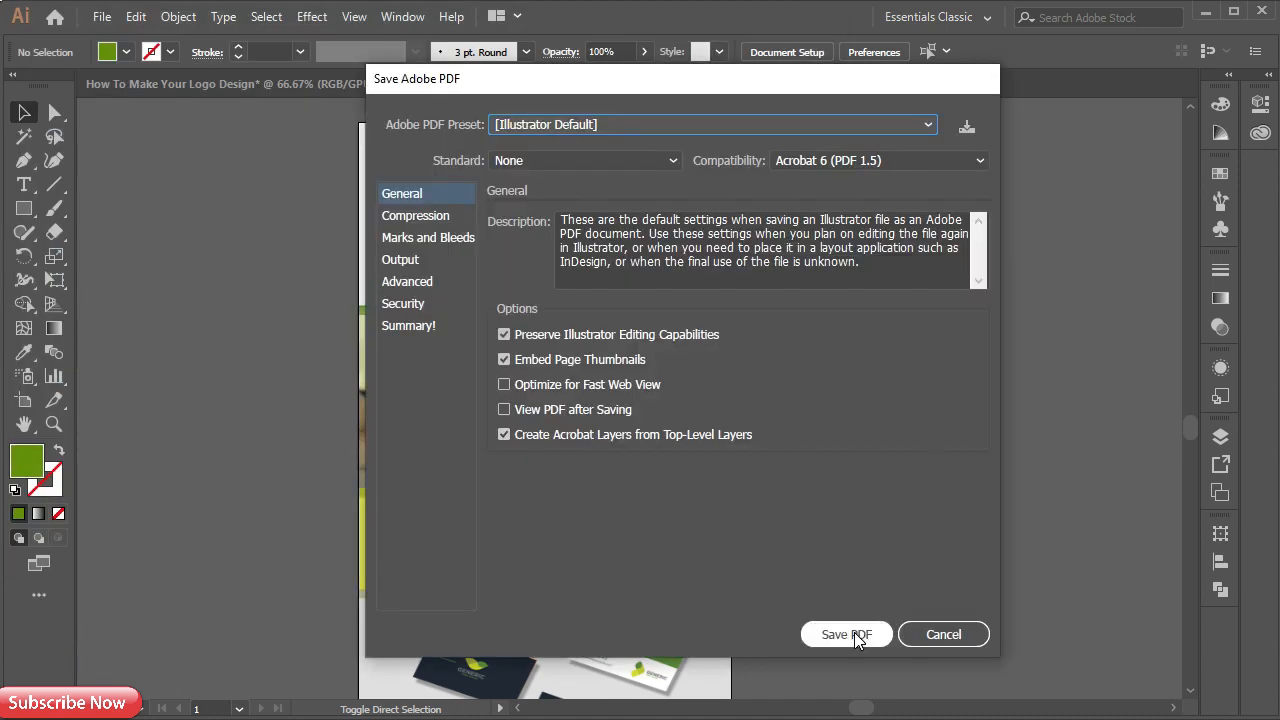
click(851, 632)
Review the whole saved Presentation.pdf page in Microsoft Edge, zooming out to check the logos, photo, text band and business cards.
scroll(287, 240, down, 8)
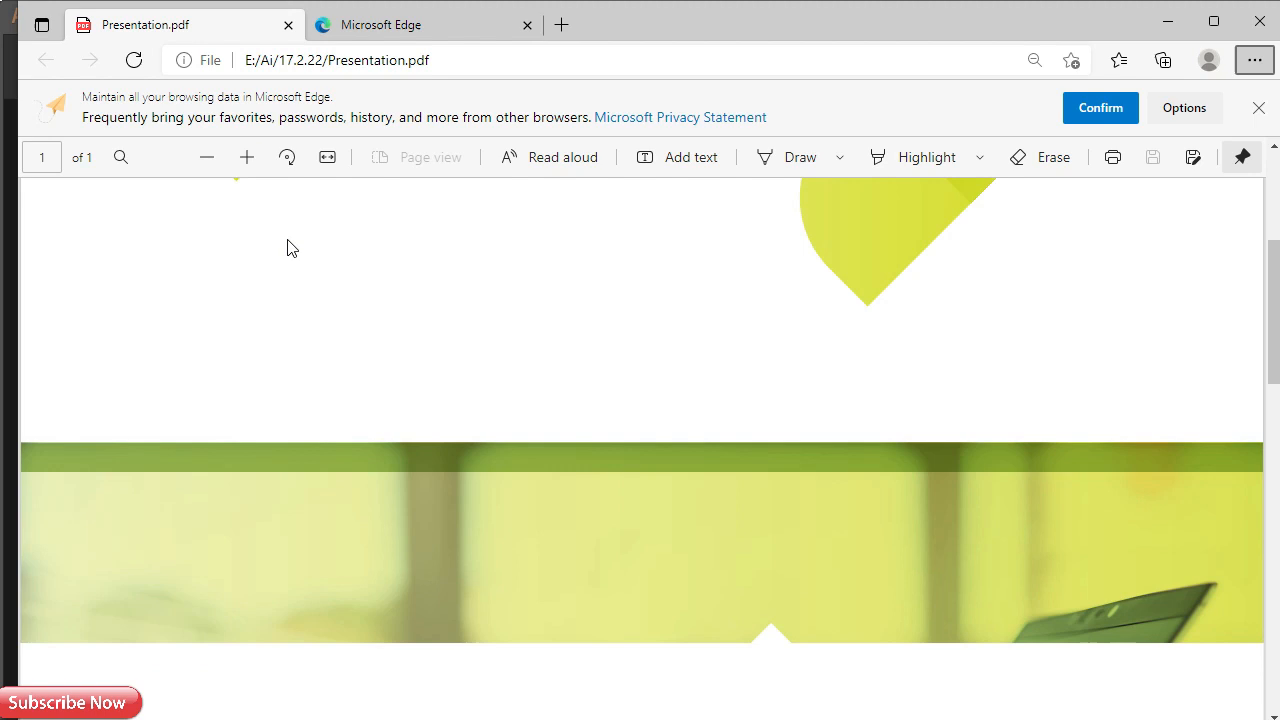
scroll(287, 240, down, 10)
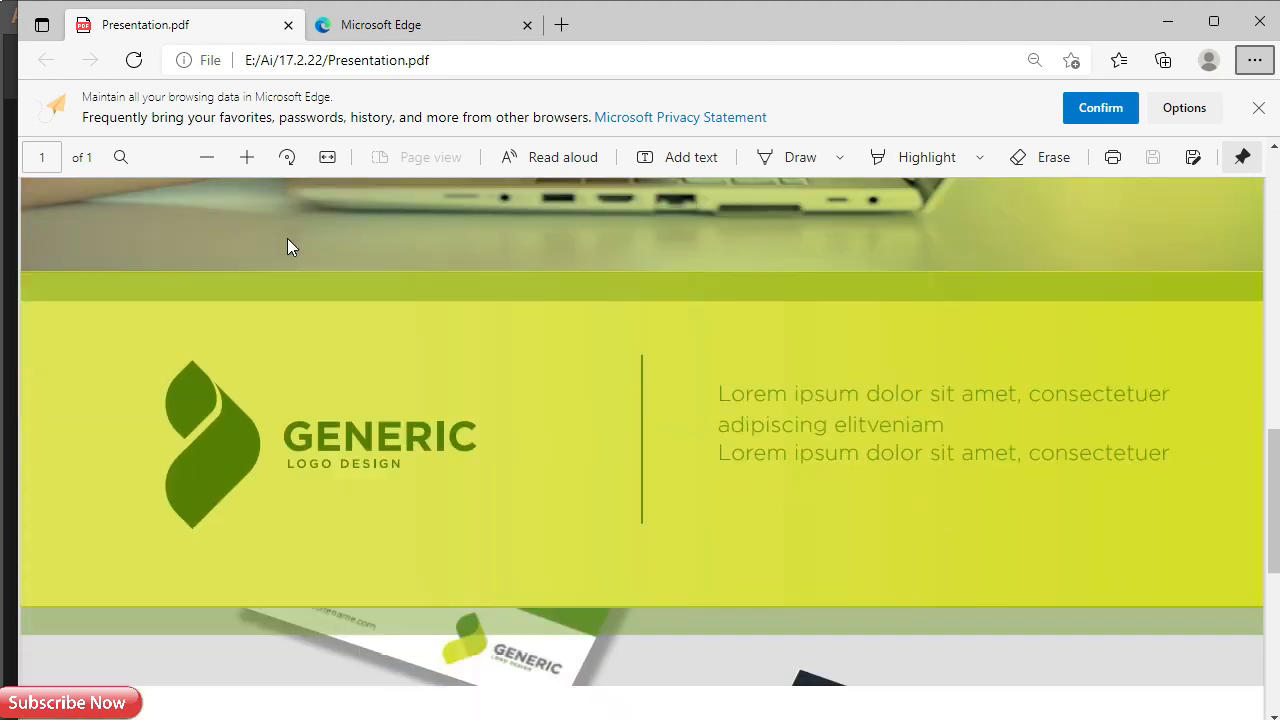
scroll(287, 238, down, 2)
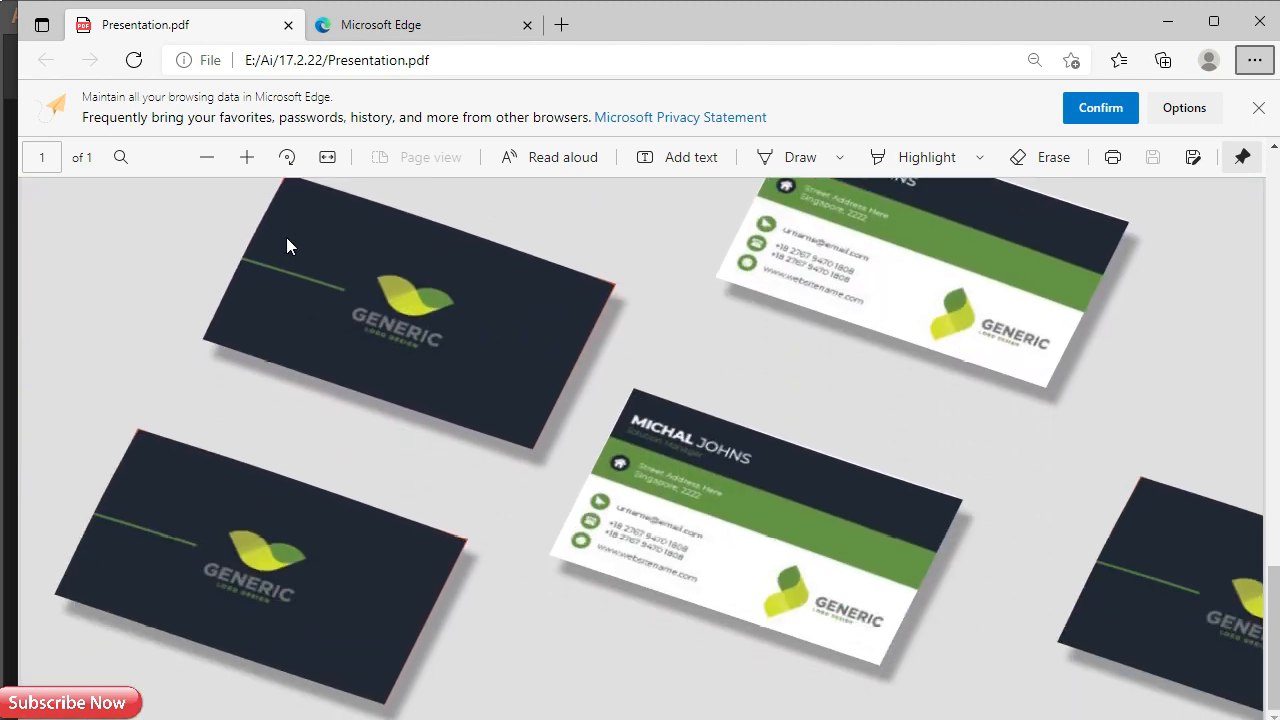
scroll(286, 237, up, 5)
click(207, 157)
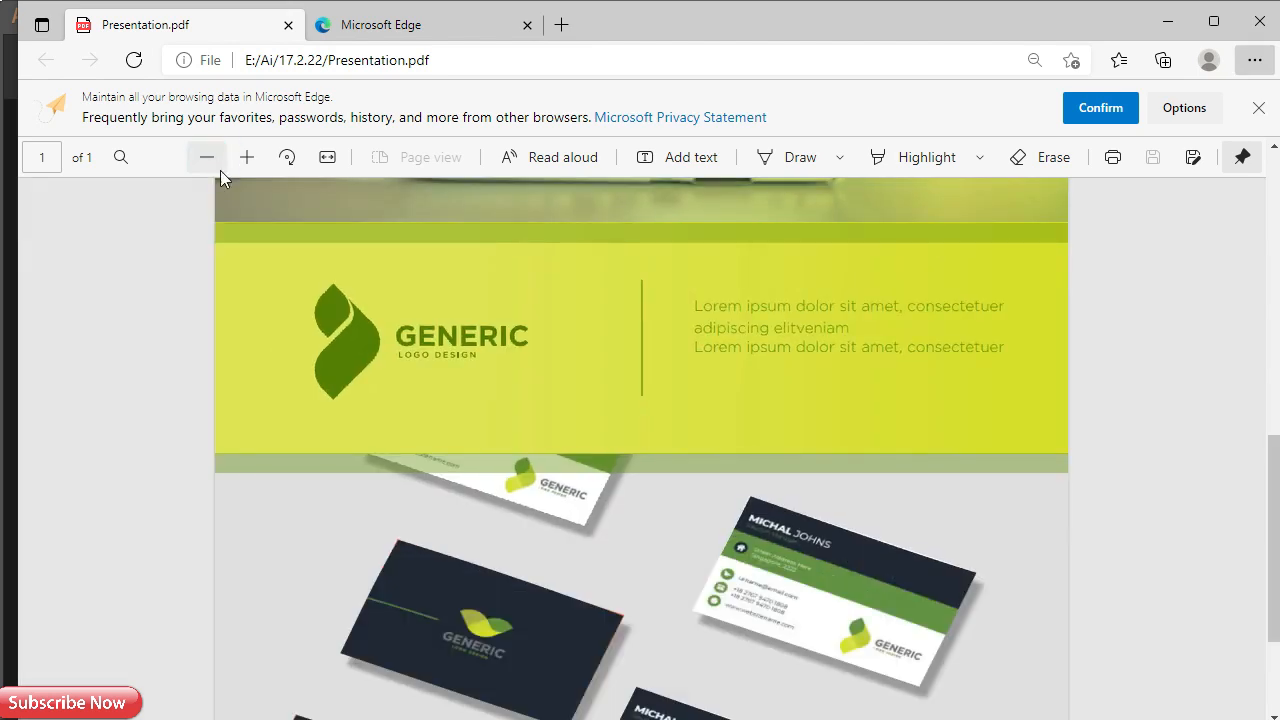
scroll(468, 353, down, 3)
scroll(468, 353, up, 4)
scroll(468, 353, up, 7)
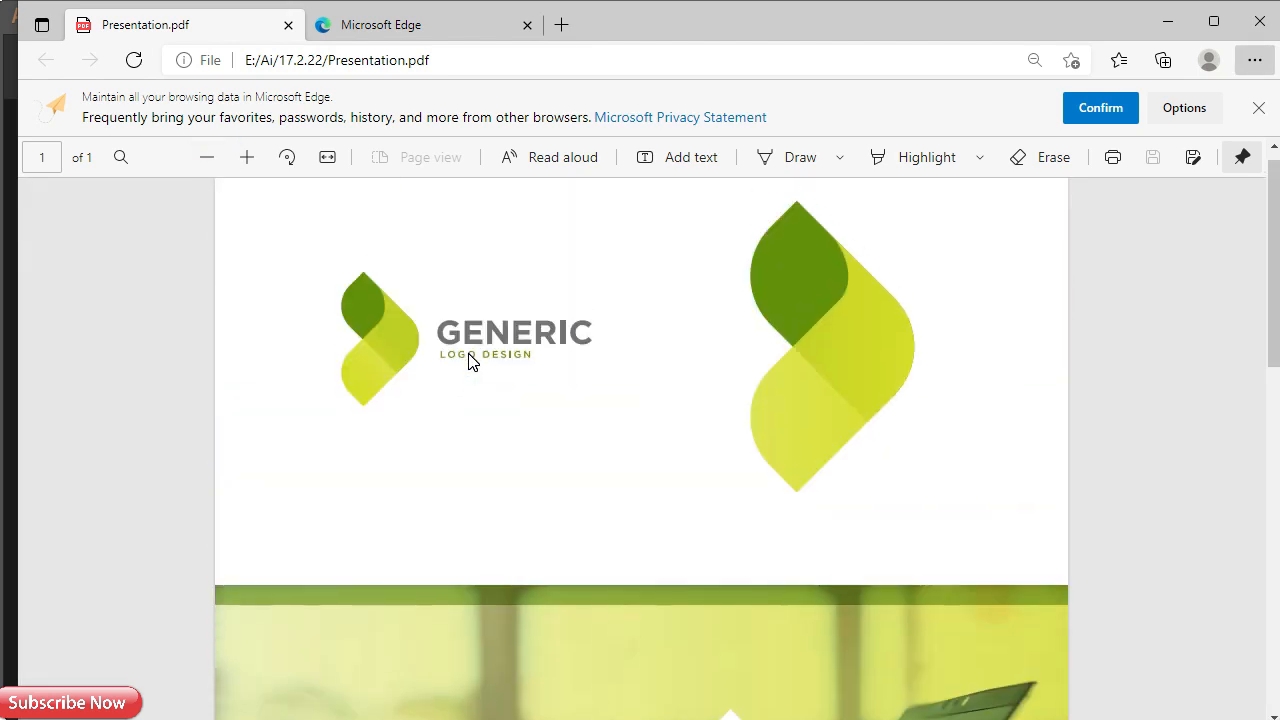